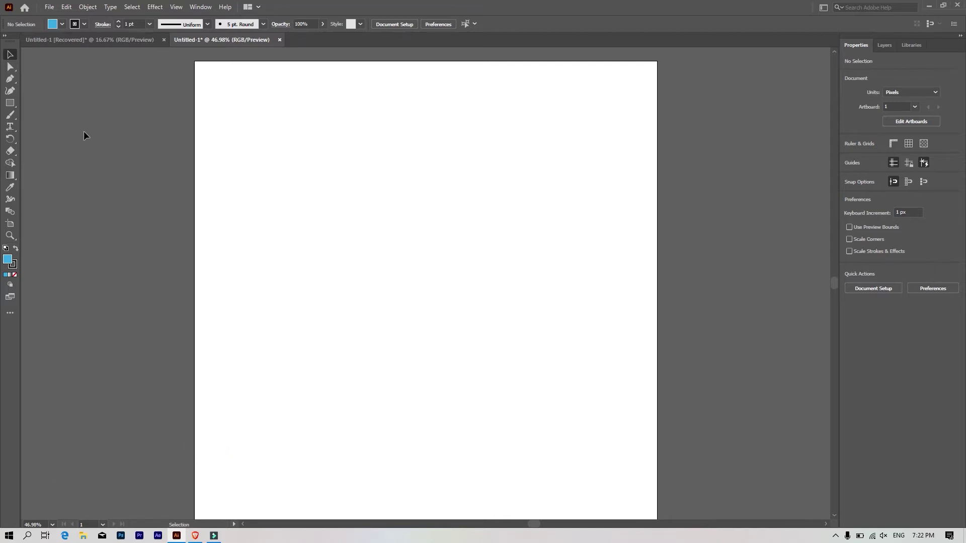
Step: Draw a rectangle covering the whole artboard and fill it light blue (#92DBF7)
drag(10, 103, 40, 102)
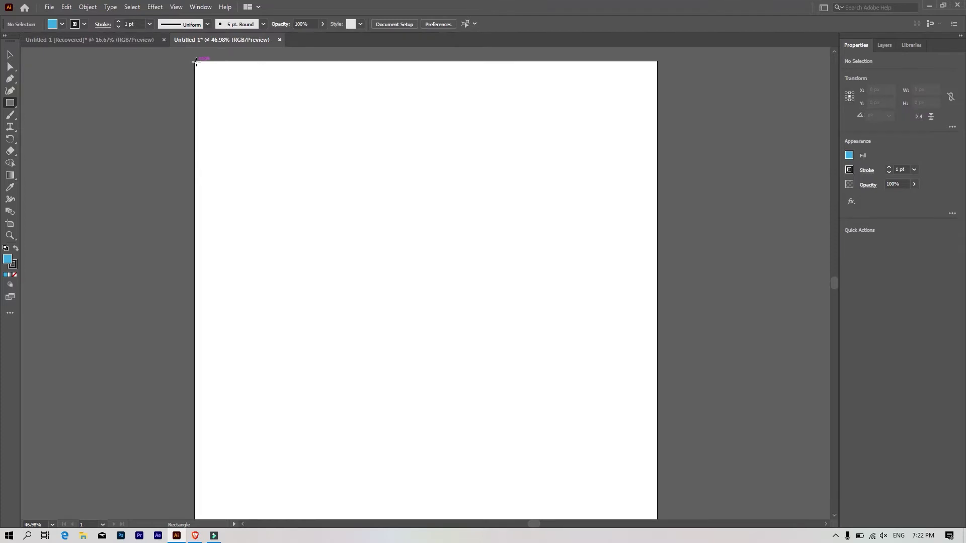
mouse_move(194, 60)
mouse_down()
mouse_move(655, 504)
mouse_move(657, 438)
mouse_up()
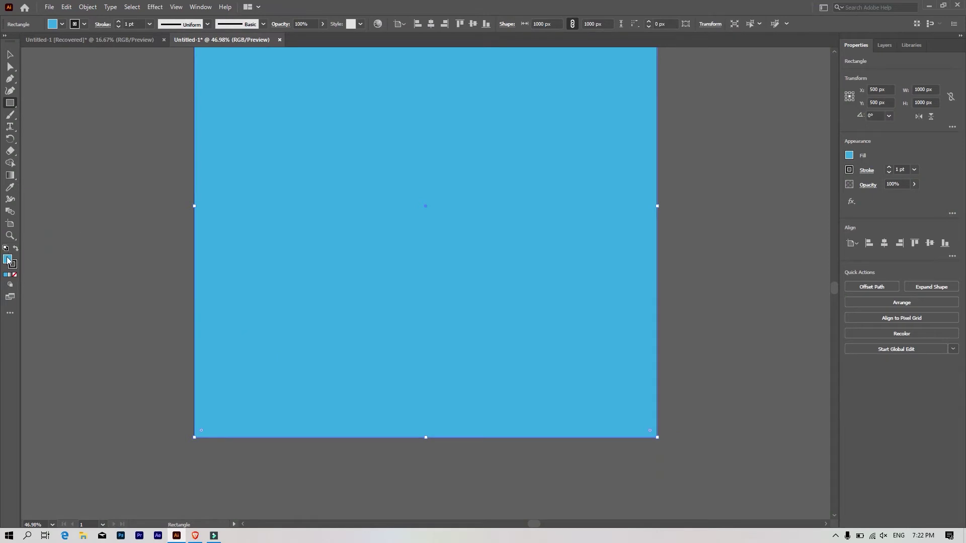
double_click(7, 259)
drag(387, 206, 397, 203)
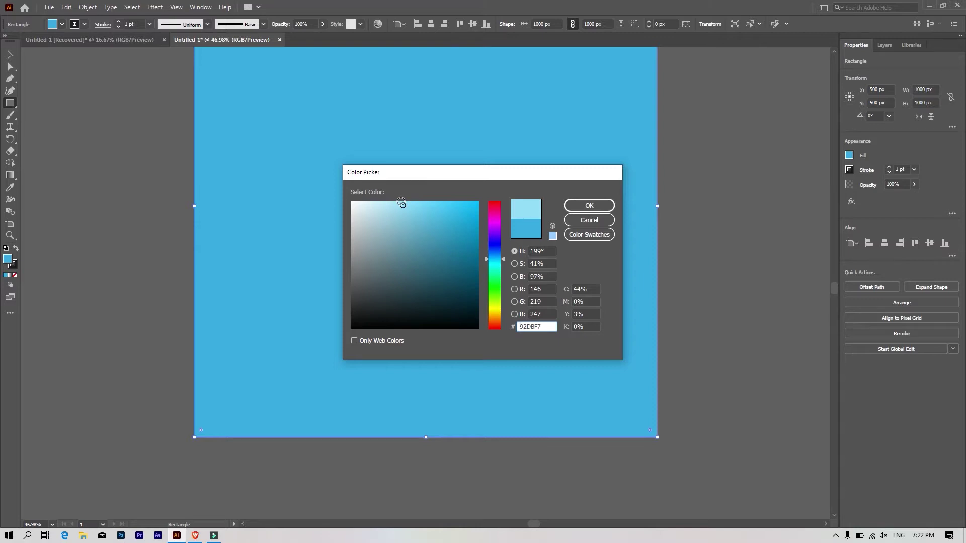
click(589, 205)
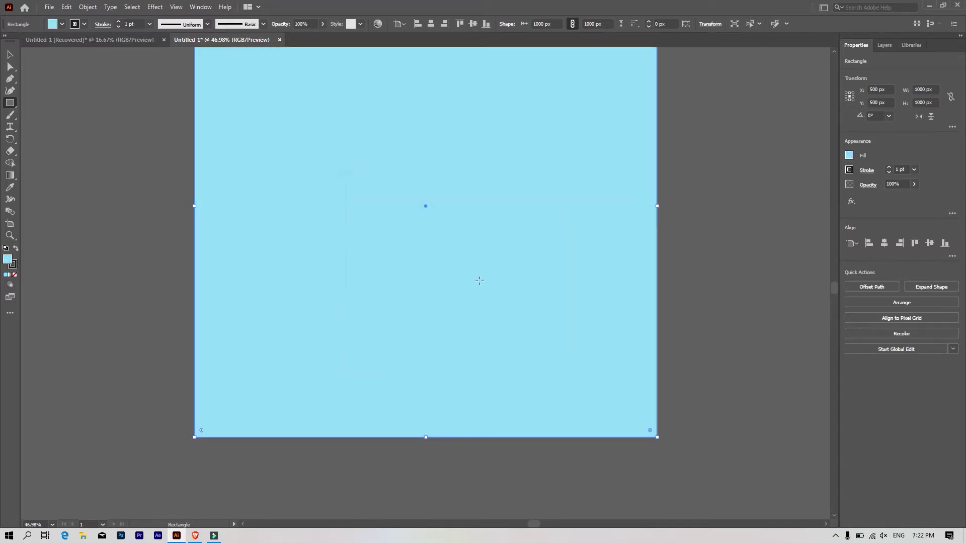
Step: Lock the light blue background square in place via Object > Lock > Selection
scroll(177, 111, up, 2)
scroll(177, 110, up, 1)
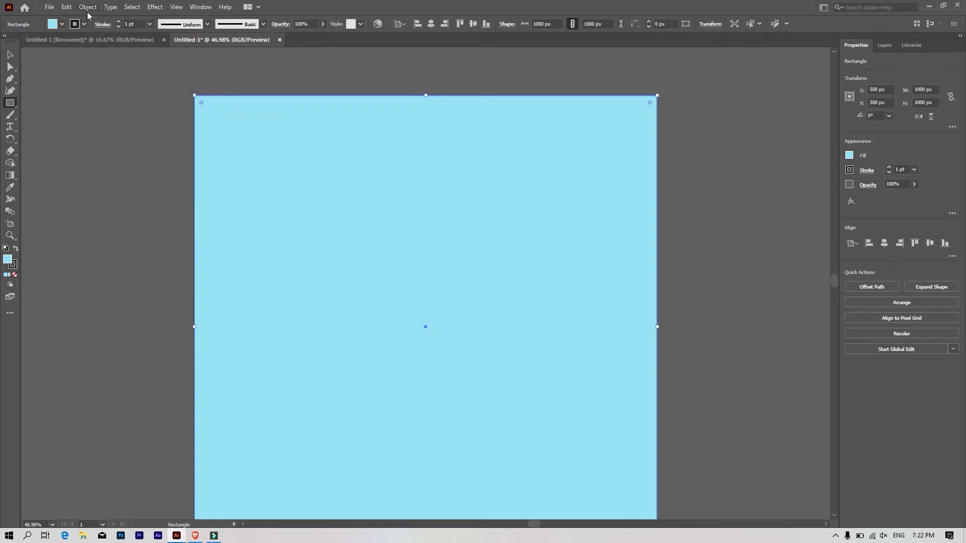
click(87, 7)
click(231, 76)
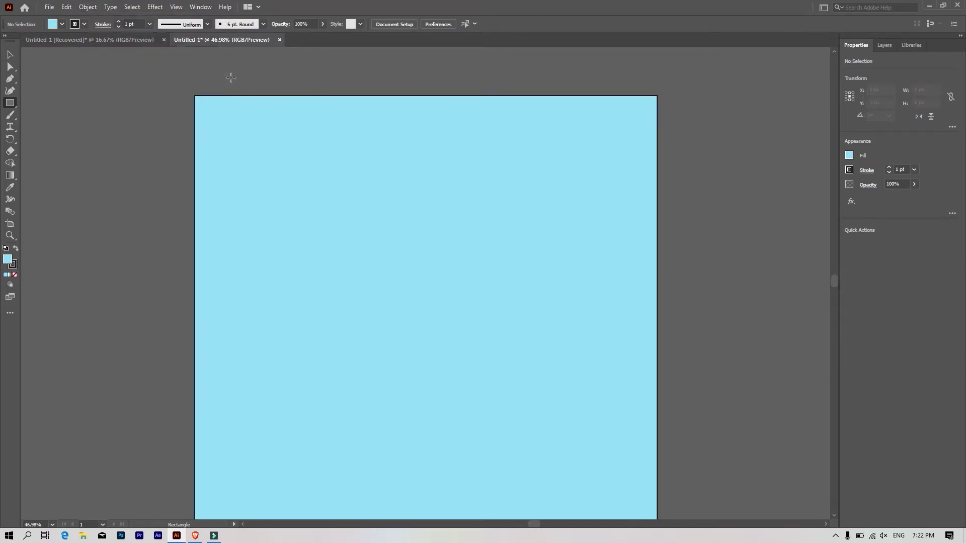
click(10, 54)
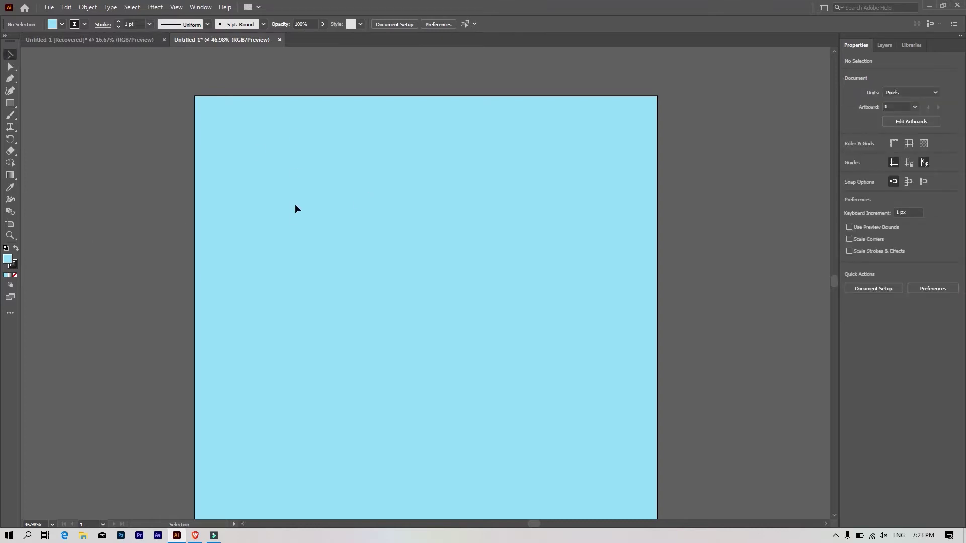
scroll(295, 204, down, 1)
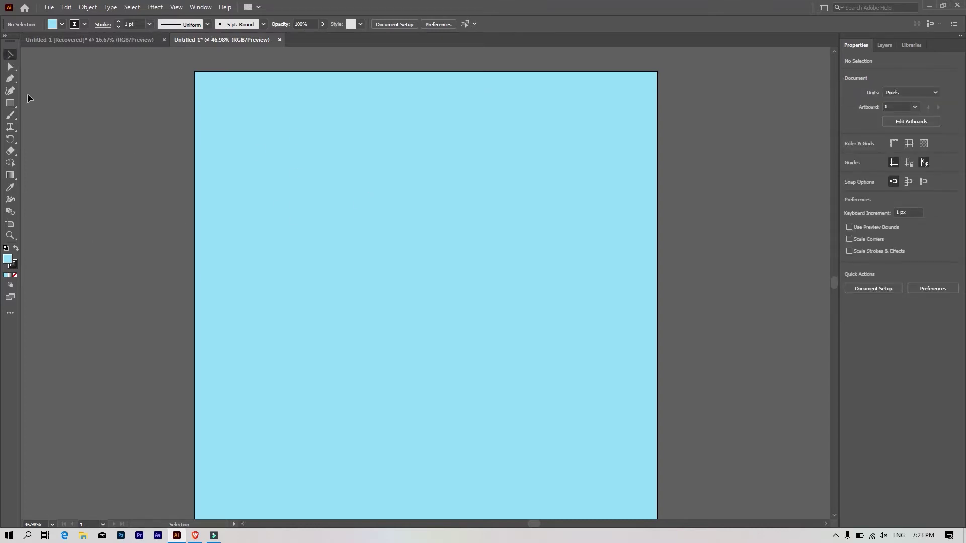
Step: Draw a tall narrow bar (about 29×524 px) with white fill and no stroke
drag(10, 102, 53, 99)
click(52, 103)
scroll(397, 202, down, 1)
mouse_move(404, 125)
mouse_down()
mouse_move(423, 310)
mouse_move(417, 370)
mouse_up()
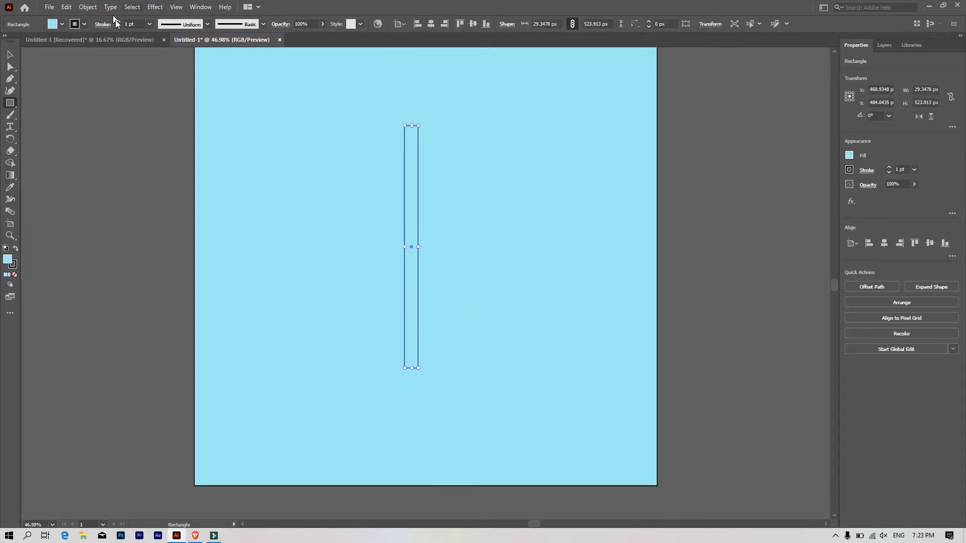
click(58, 25)
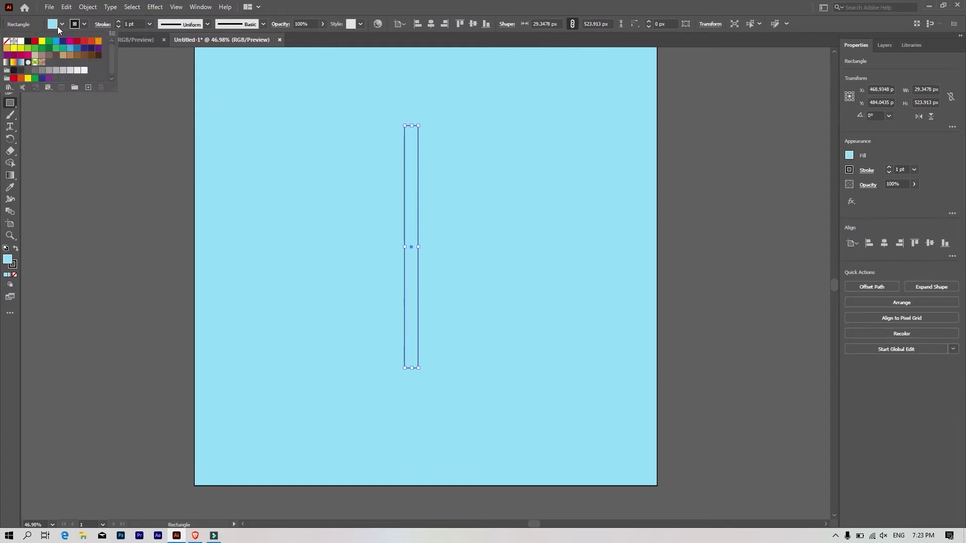
click(22, 43)
click(83, 26)
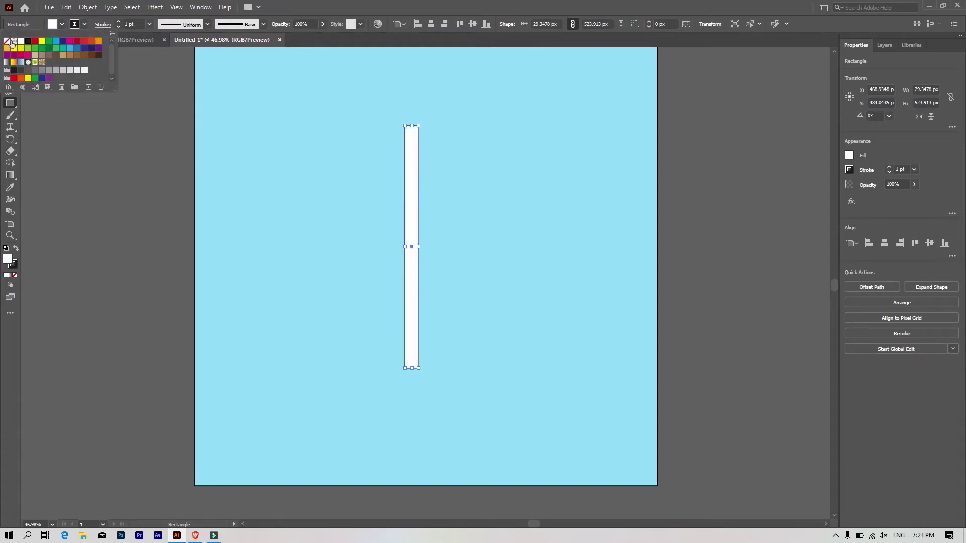
click(9, 41)
click(511, 4)
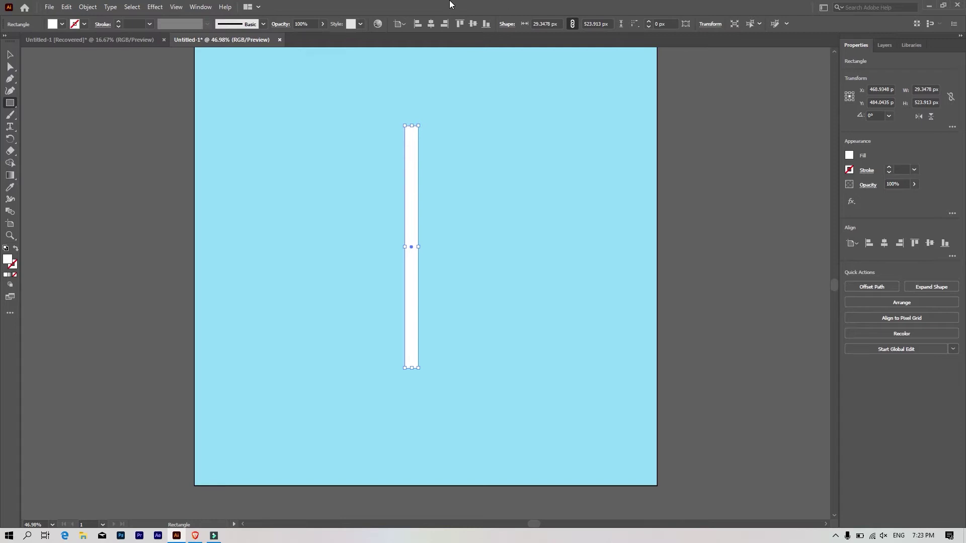
right_click(10, 108)
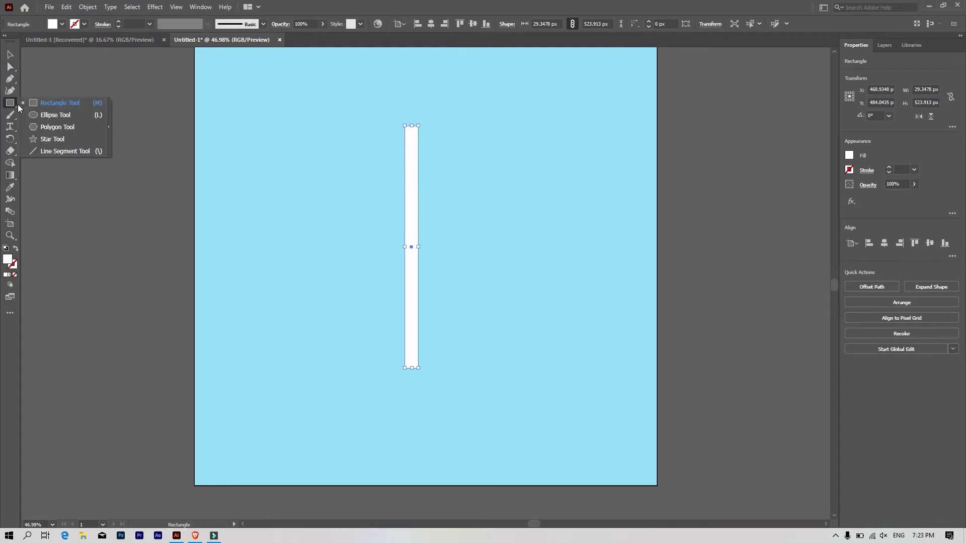
Step: Draw a short white rectangle left of the bar, round it into a pill, and rotate it diagonally
click(63, 103)
drag(270, 151, 296, 277)
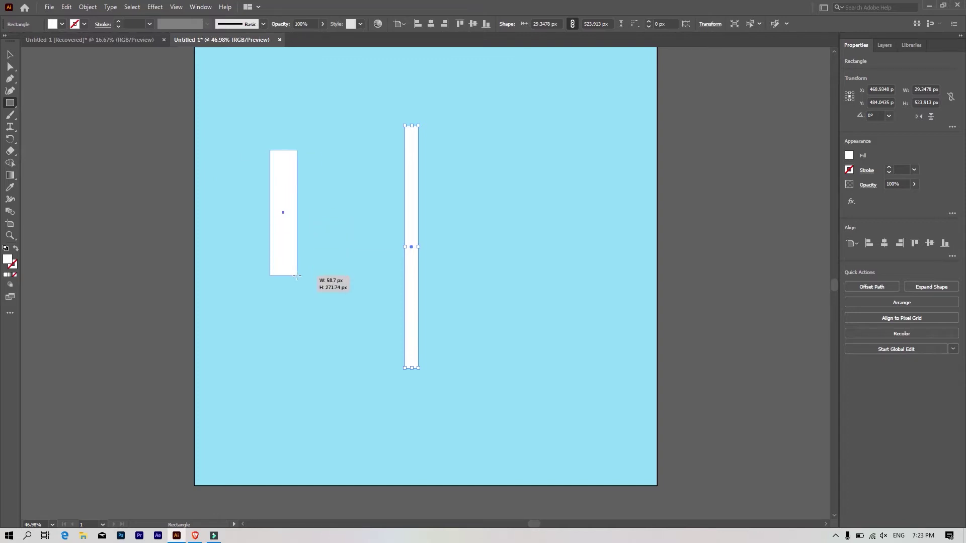
click(10, 66)
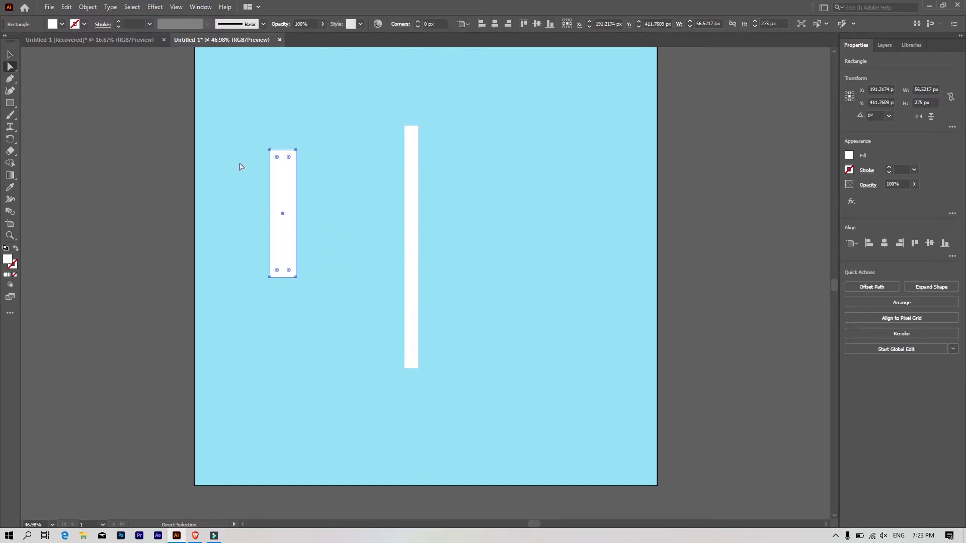
drag(289, 157, 277, 184)
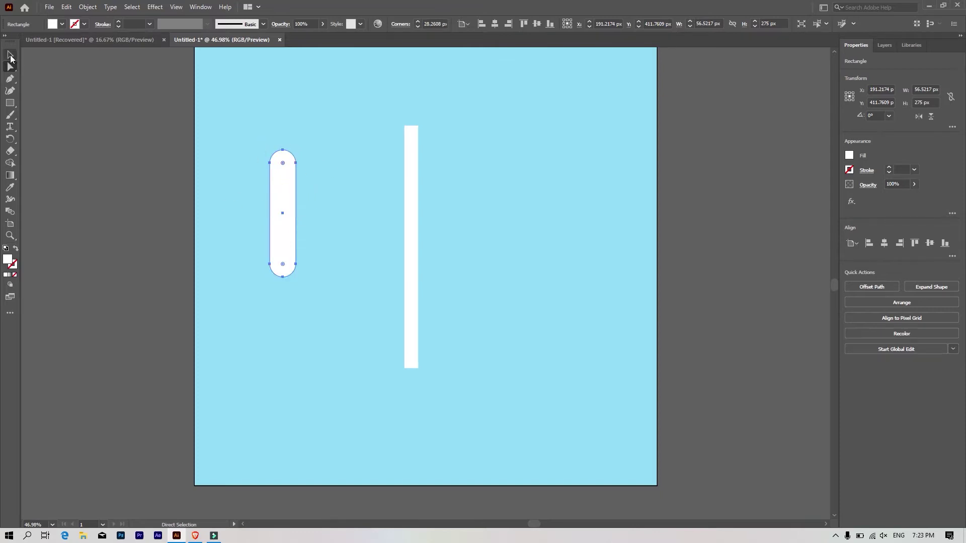
click(10, 56)
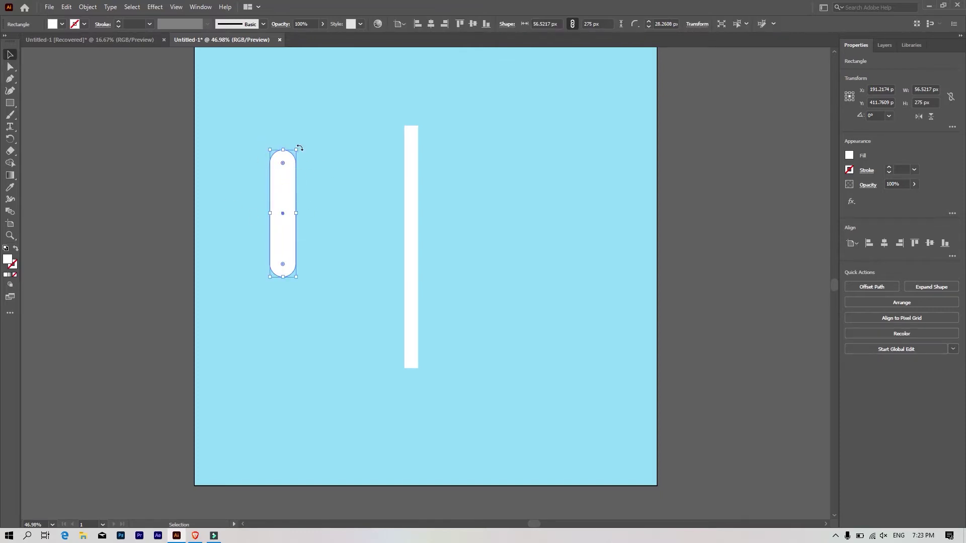
drag(299, 148, 318, 191)
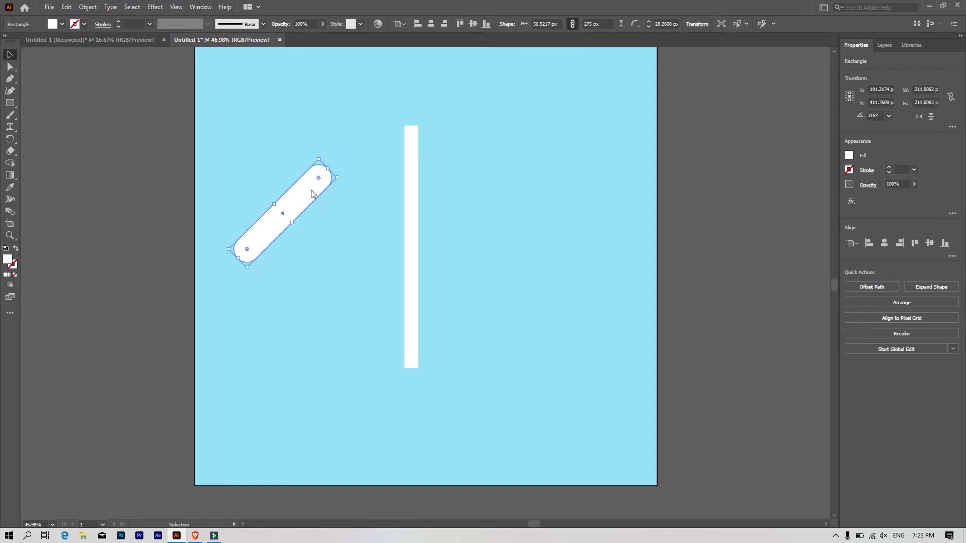
Step: Make a reflected copy of the pill, slide it right so the tops cross, and select both
right_click(311, 194)
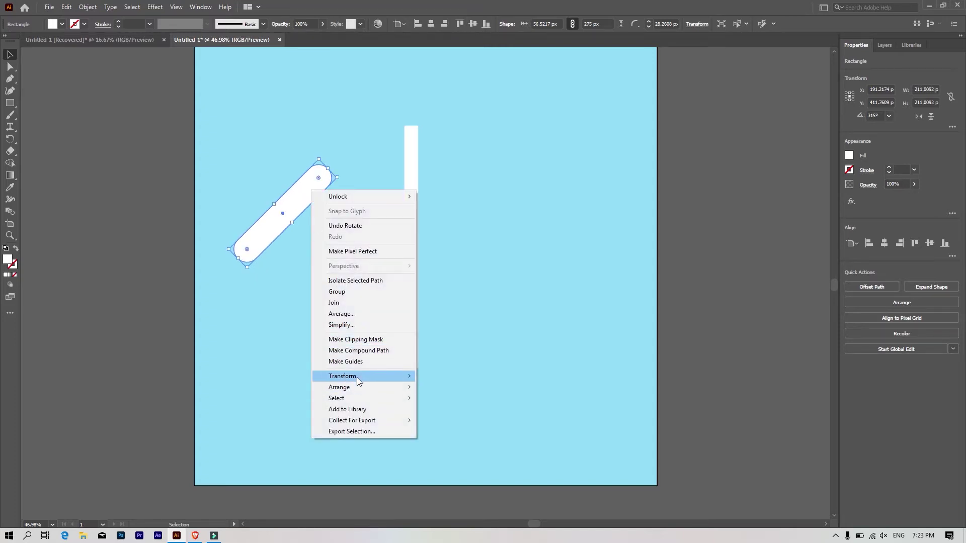
mouse_move(343, 376)
click(457, 413)
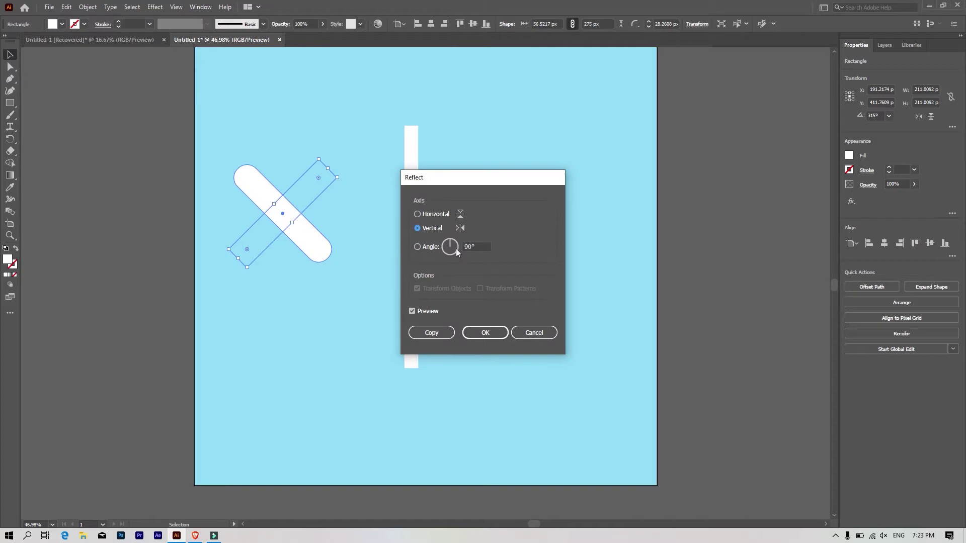
click(431, 332)
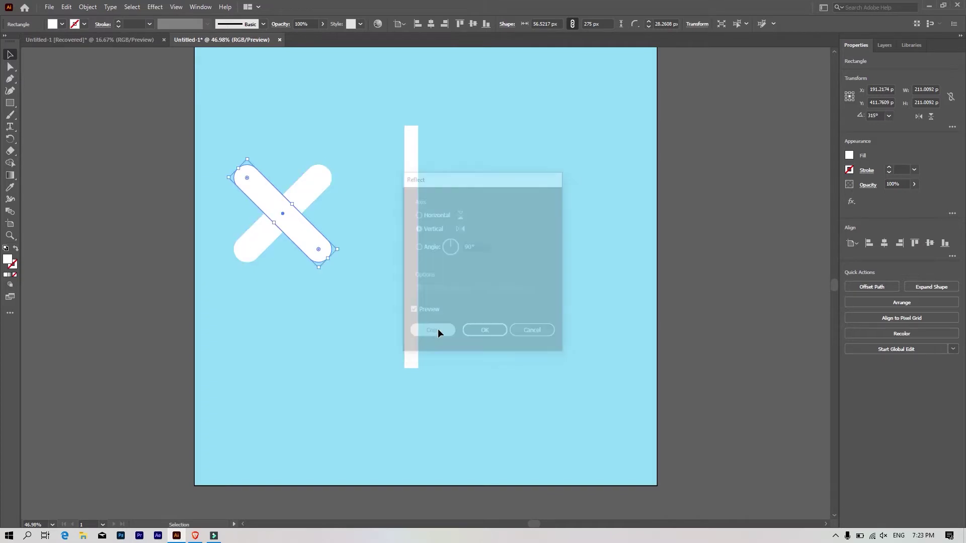
drag(291, 223, 335, 221)
scroll(275, 174, up, 2)
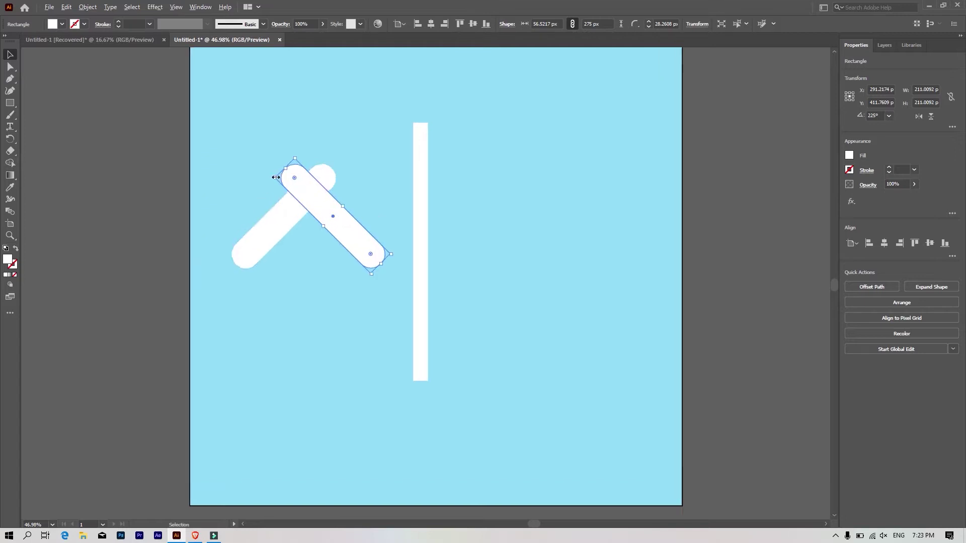
click(336, 278)
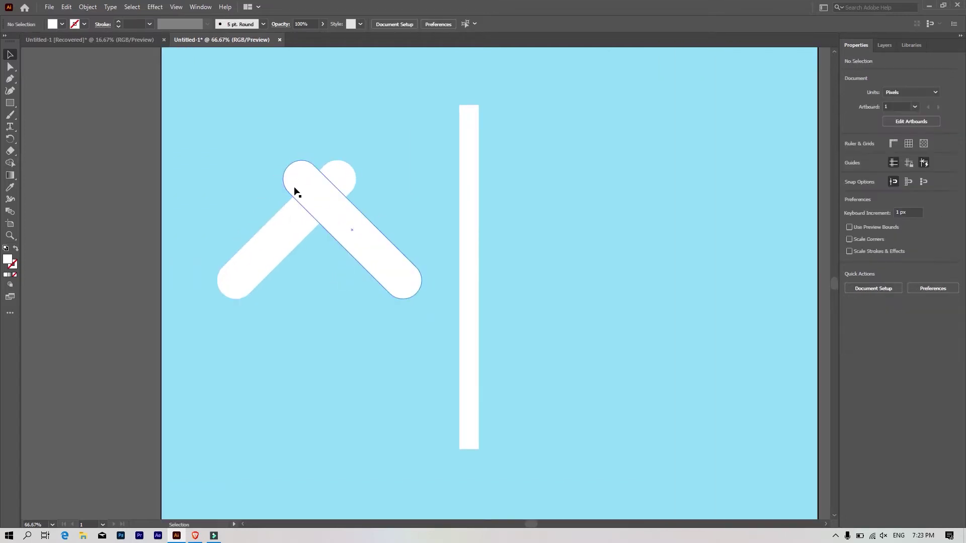
click(351, 216)
shift+click(267, 249)
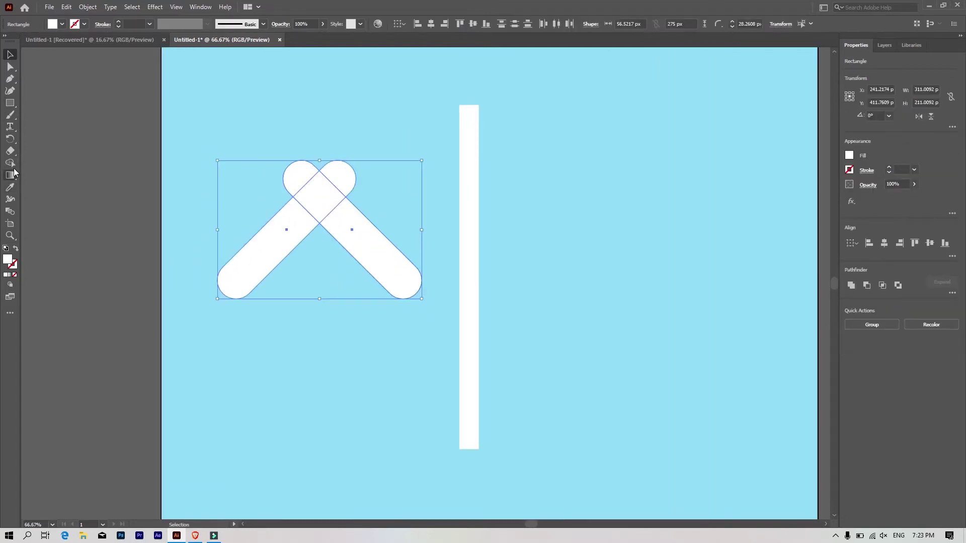
Step: With Shape Builder, delete the long pill ends and merge the rest into one heart
click(14, 169)
alt+click(273, 241)
alt+click(358, 245)
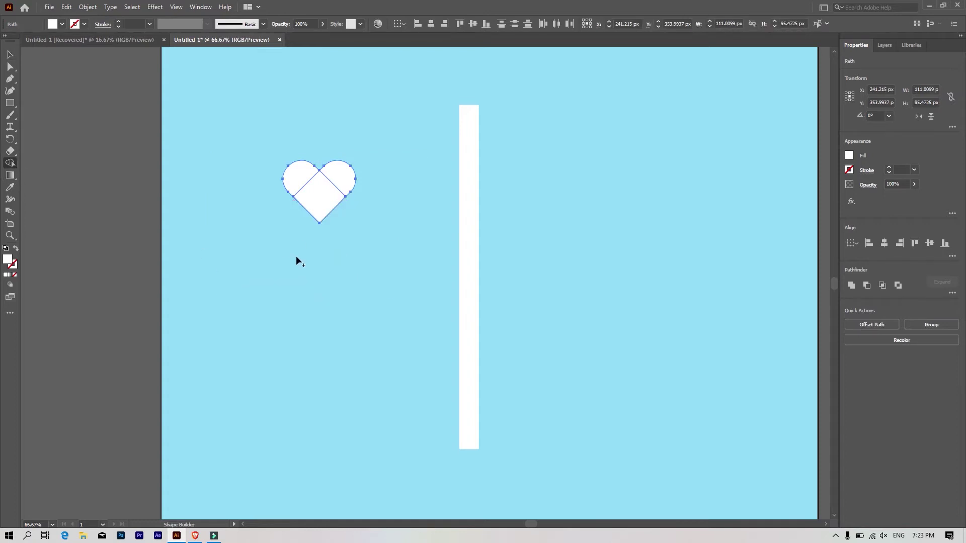
mouse_move(300, 182)
mouse_down()
mouse_move(332, 190)
mouse_move(343, 179)
mouse_up()
Step: Move the heart onto the top of the bar and align them horizontally centred
click(8, 54)
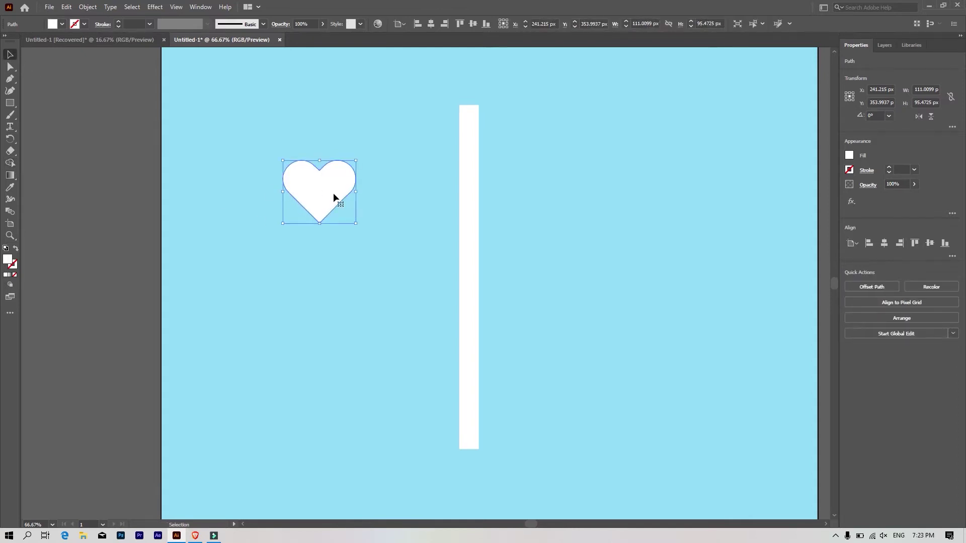
drag(335, 219, 485, 139)
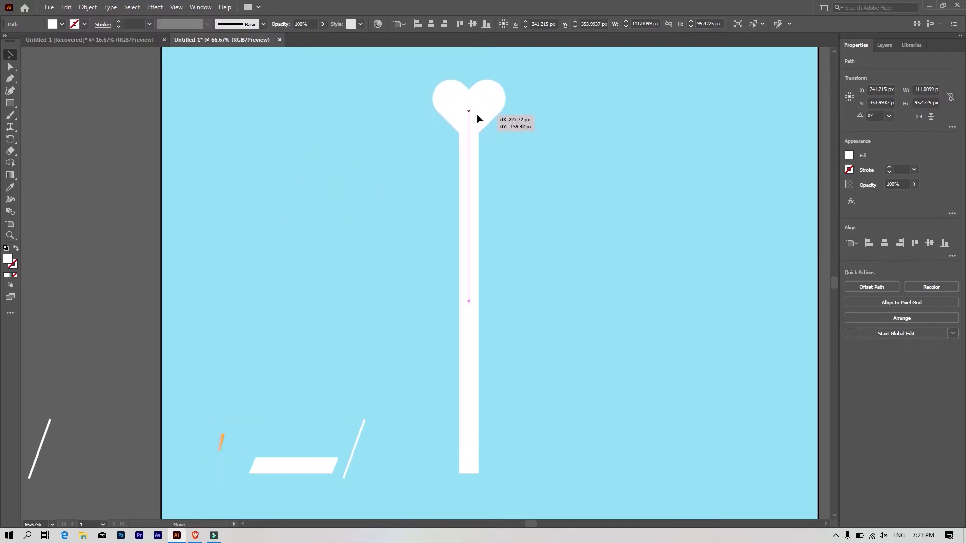
click(532, 197)
click(451, 101)
shift+click(469, 298)
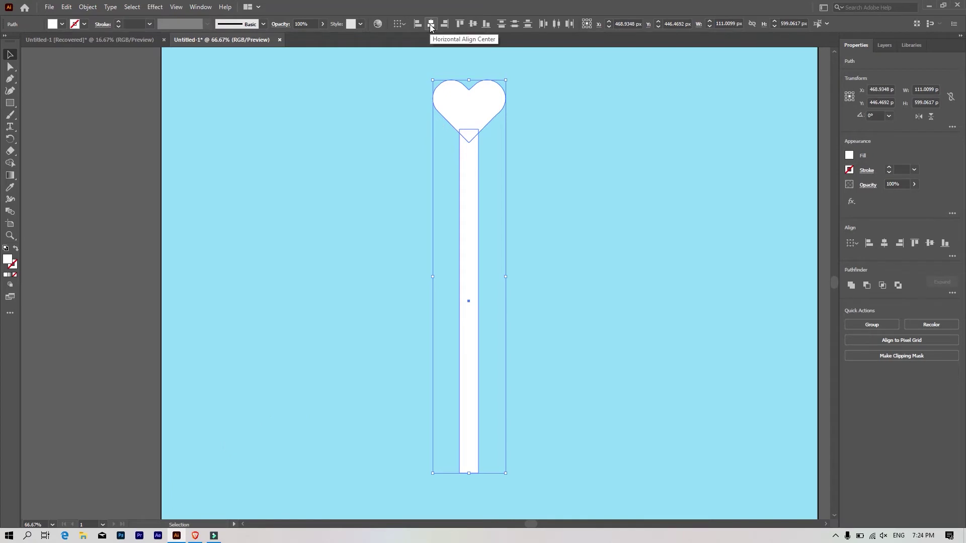
click(553, 249)
scroll(553, 250, down, 1)
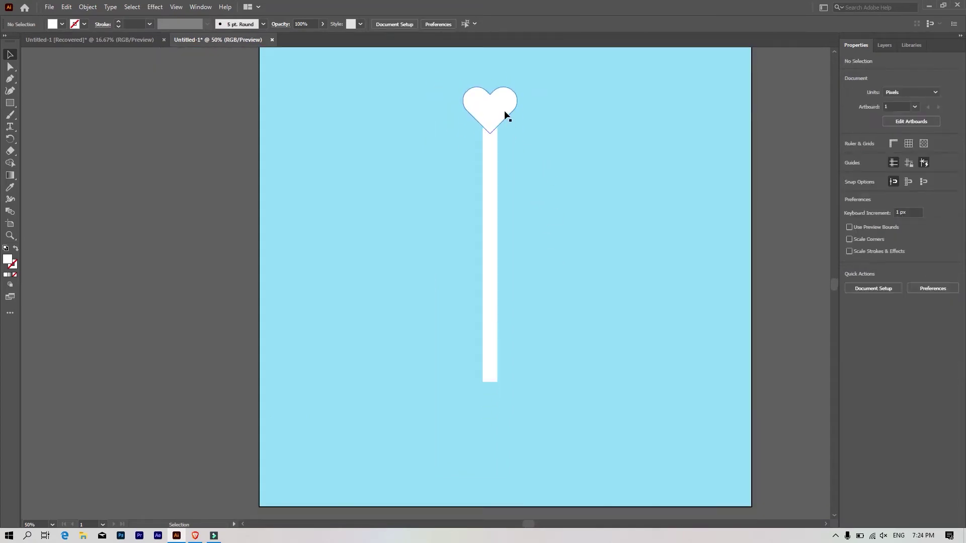
click(503, 106)
Step: Make a horizontally reflected copy of the heart and move it to the stem's bottom
right_click(502, 107)
mouse_move(534, 291)
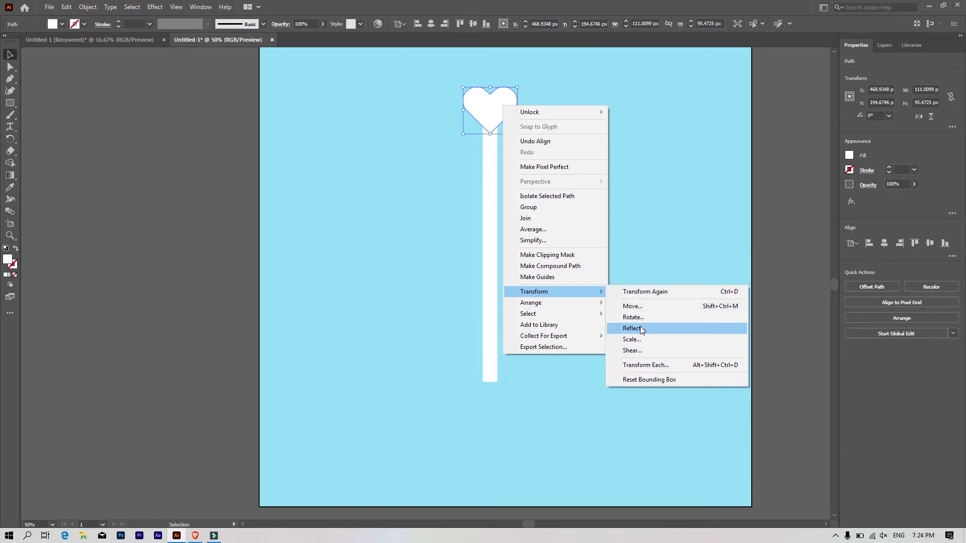
click(634, 328)
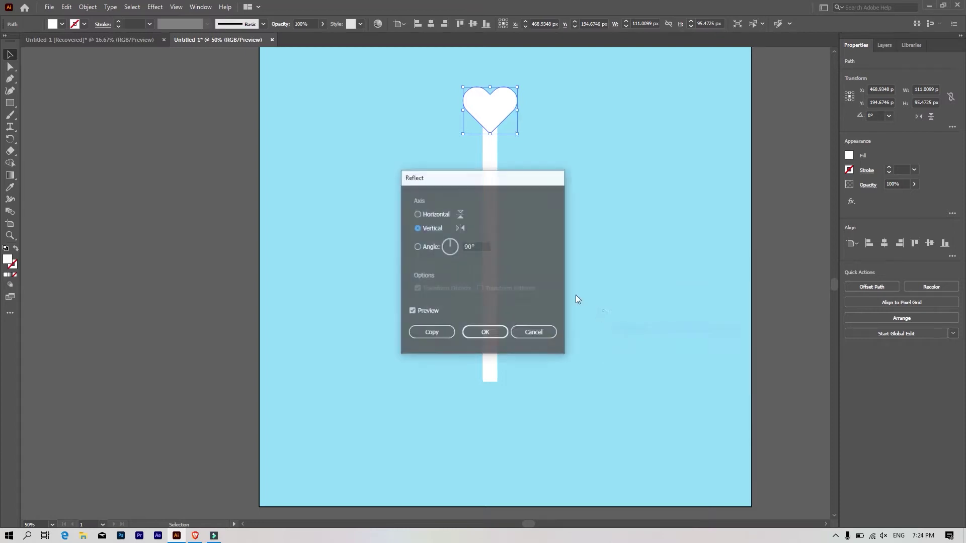
click(430, 213)
click(441, 333)
mouse_move(500, 115)
mouse_down()
mouse_move(497, 386)
mouse_move(578, 239)
mouse_up()
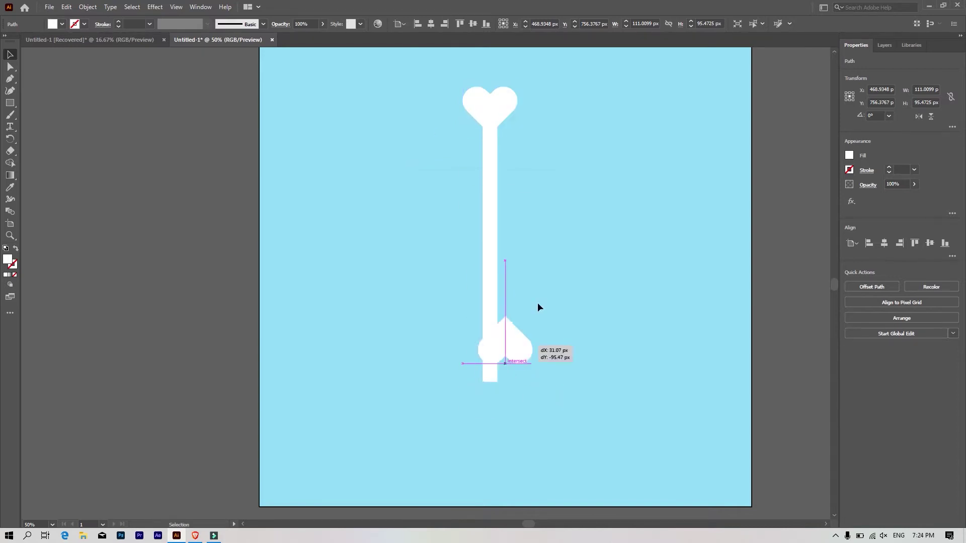
Step: Shorten the stem, attach the flipped heart to its end, and horizontally centre all bone parts
click(491, 322)
drag(494, 385, 481, 273)
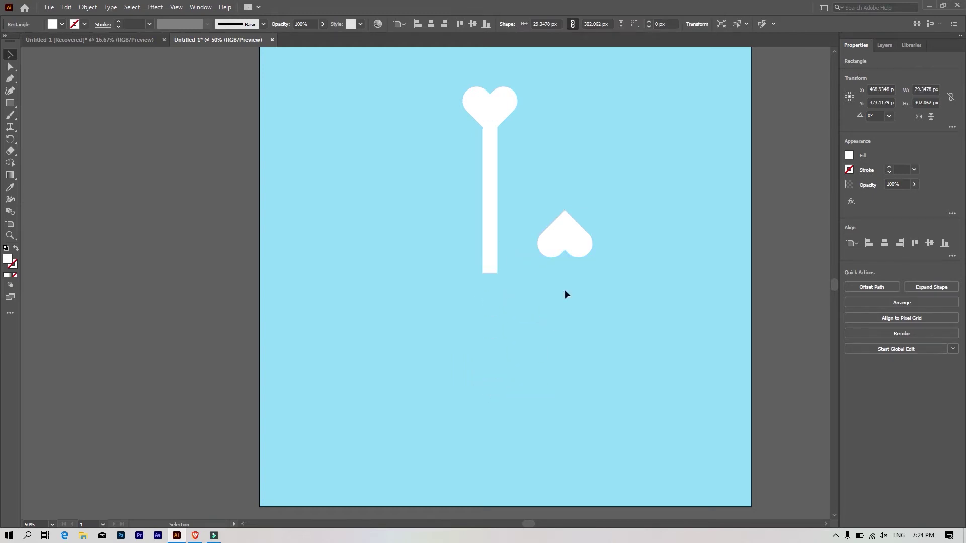
drag(565, 239, 491, 278)
click(567, 257)
drag(564, 339, 466, 95)
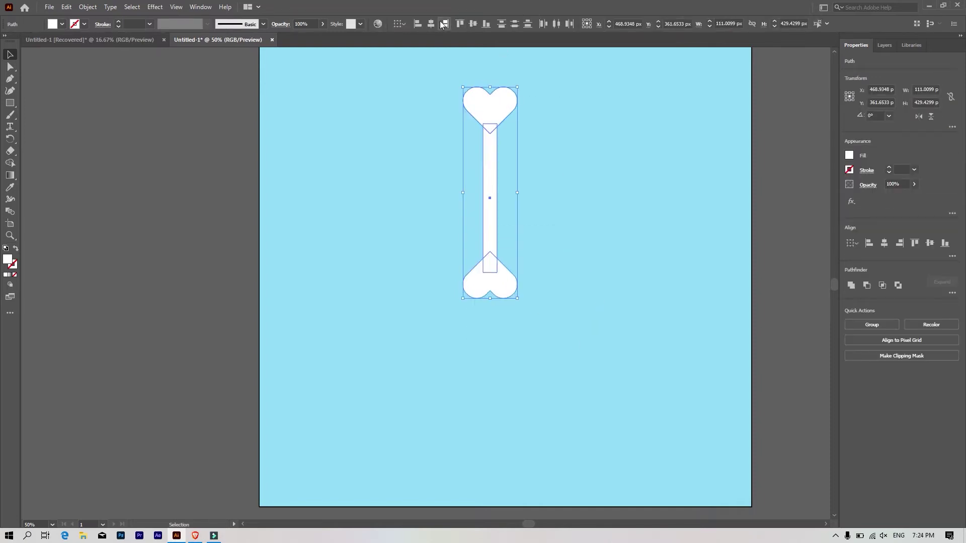
click(431, 23)
click(526, 261)
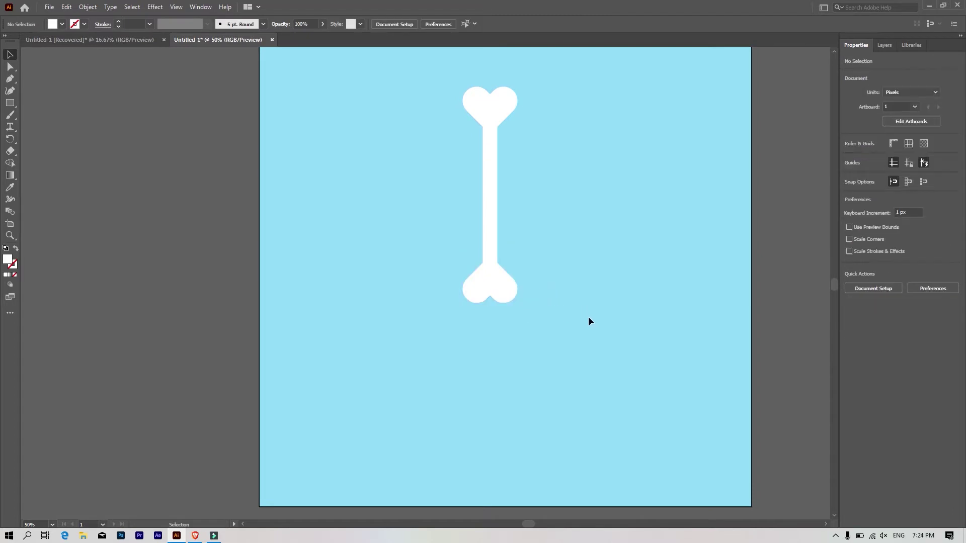
drag(477, 93, 476, 89)
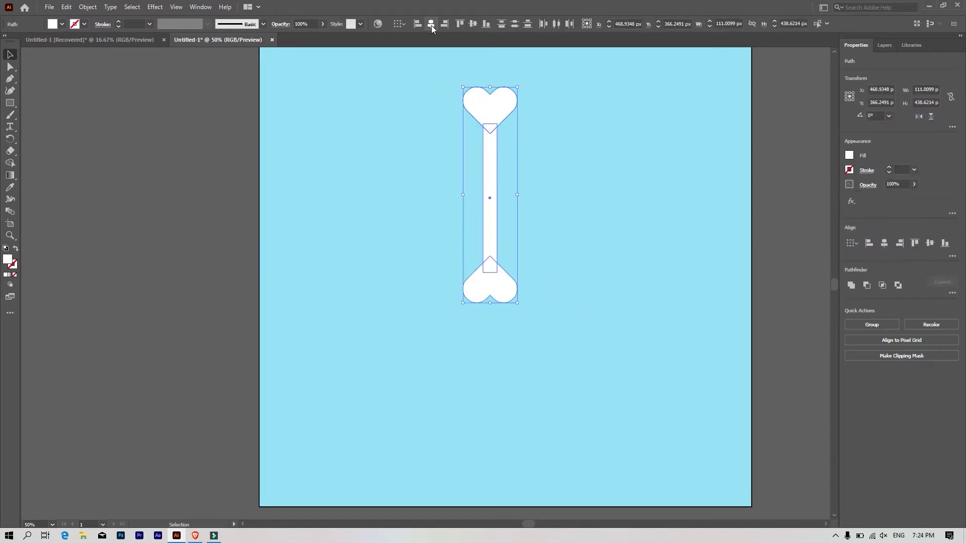
click(567, 150)
click(493, 109)
click(558, 153)
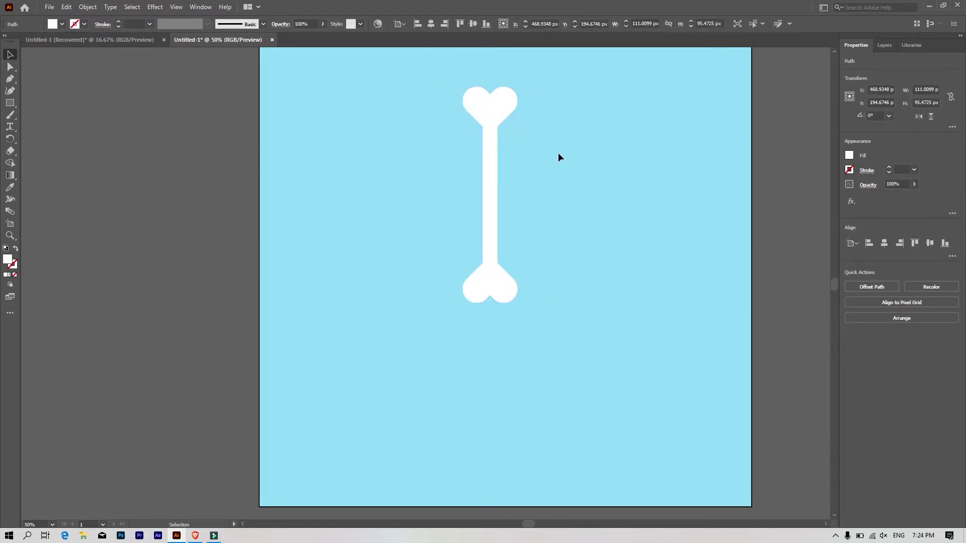
Step: Unite the bone parts into a single shape with Pathfinder
drag(441, 324, 441, 321)
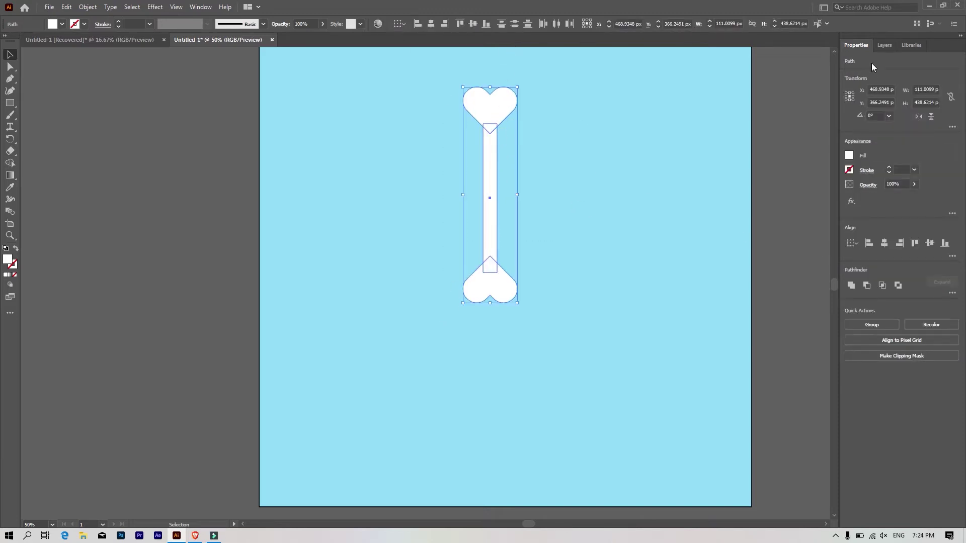
click(852, 286)
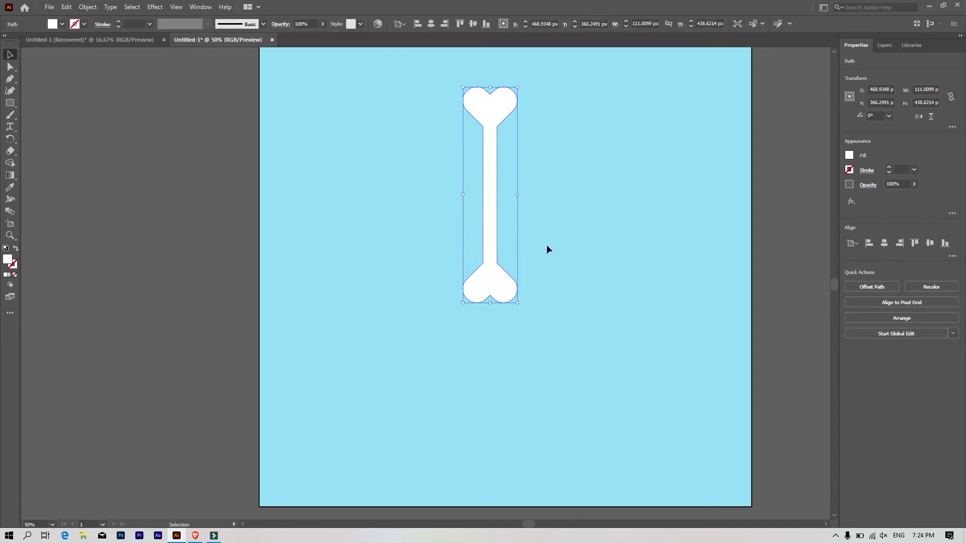
click(584, 238)
click(492, 120)
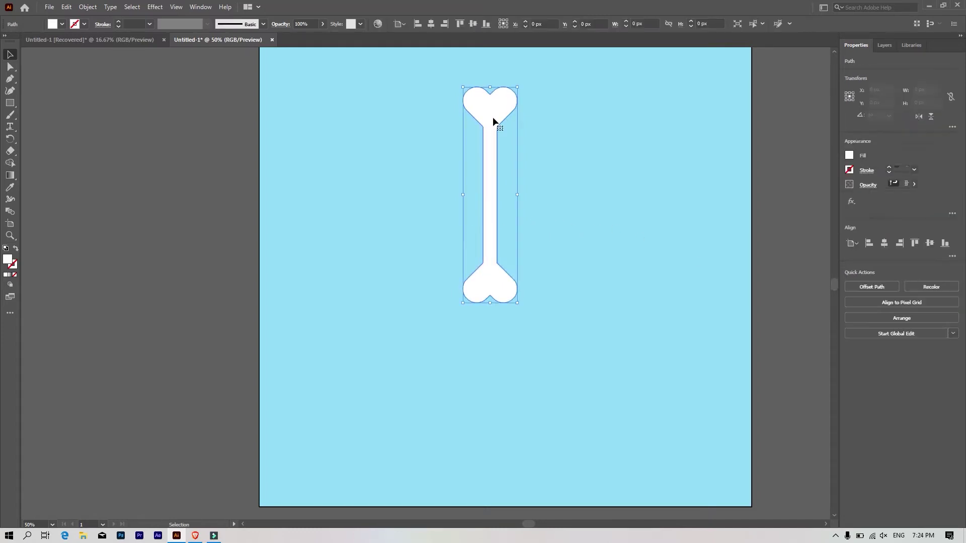
key(a)
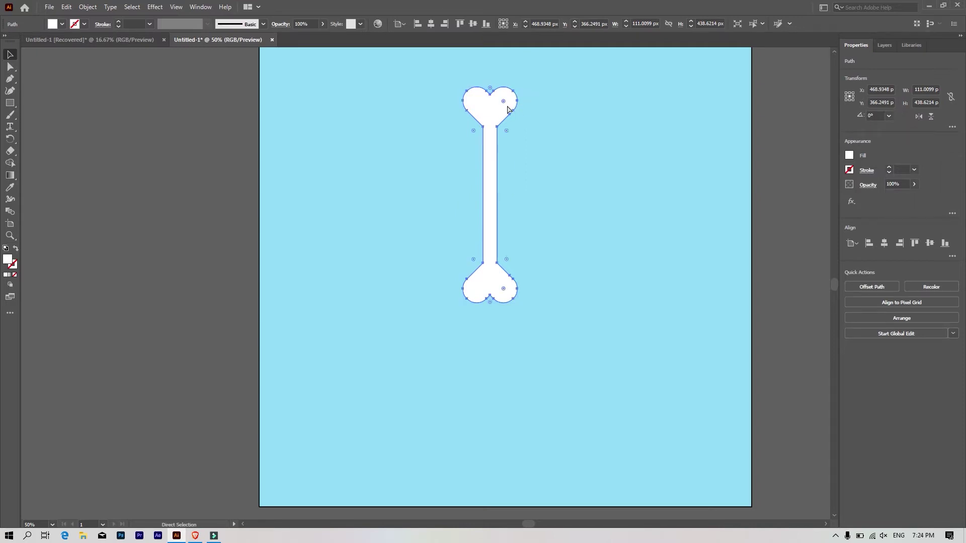
key(v)
Step: Add rotated copies of the bone: horizontal and along both diagonals
drag(523, 85, 628, 229)
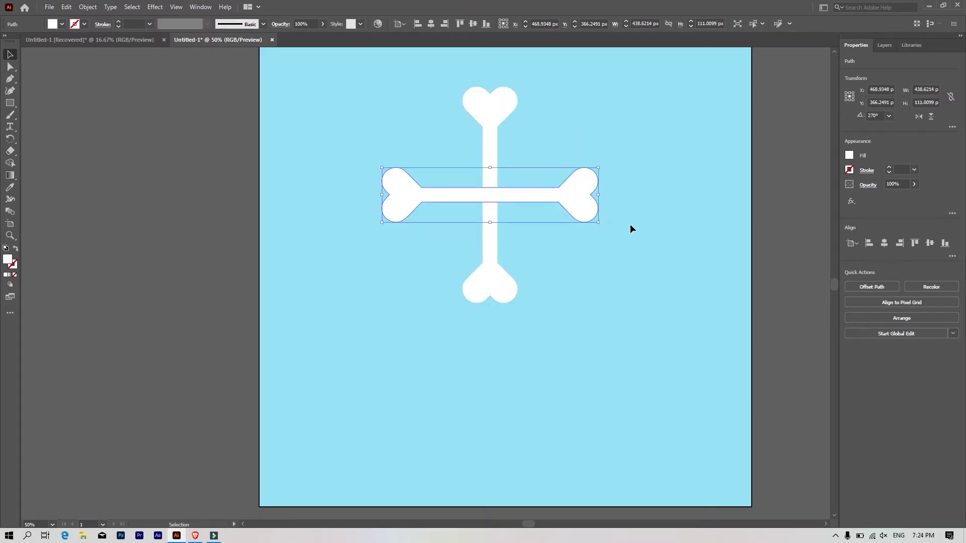
key(a)
key(v)
drag(602, 163, 620, 239)
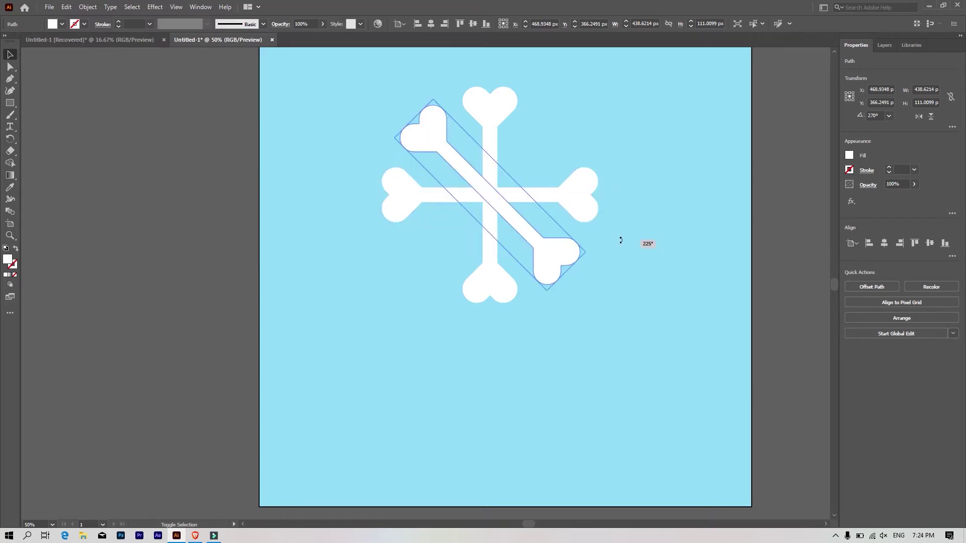
key(a)
key(v)
drag(594, 251, 473, 291)
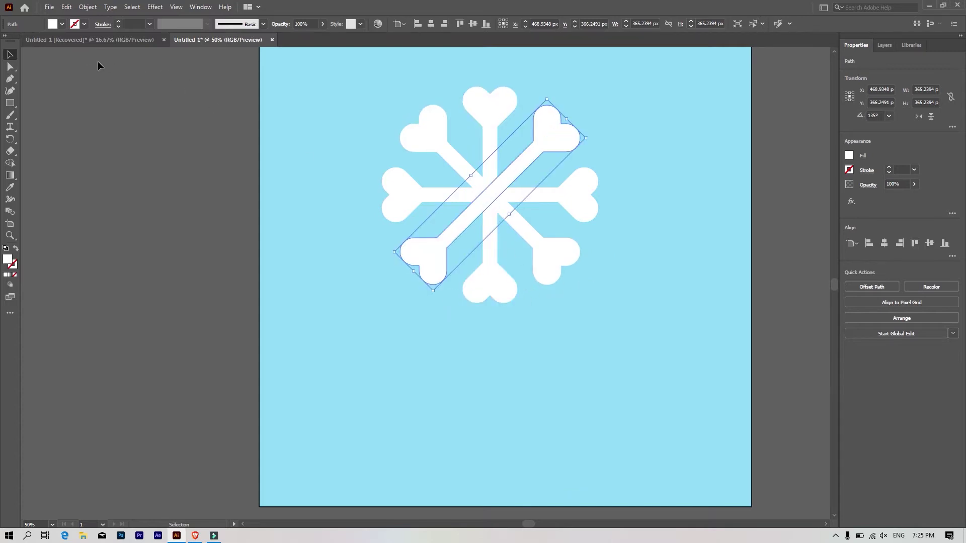
Step: Group all the snowflake arms into one object and nudge it slightly up and right
click(286, 94)
drag(322, 81, 576, 301)
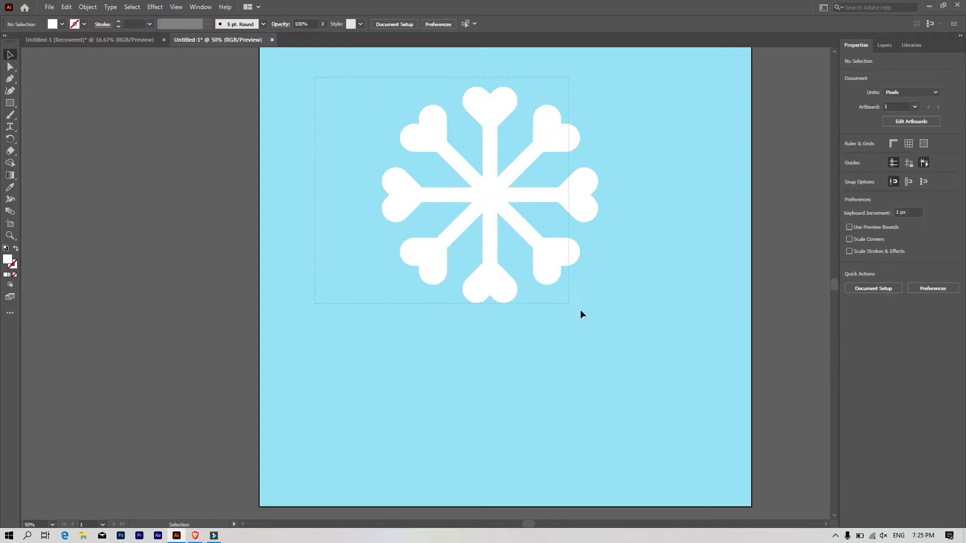
right_click(511, 184)
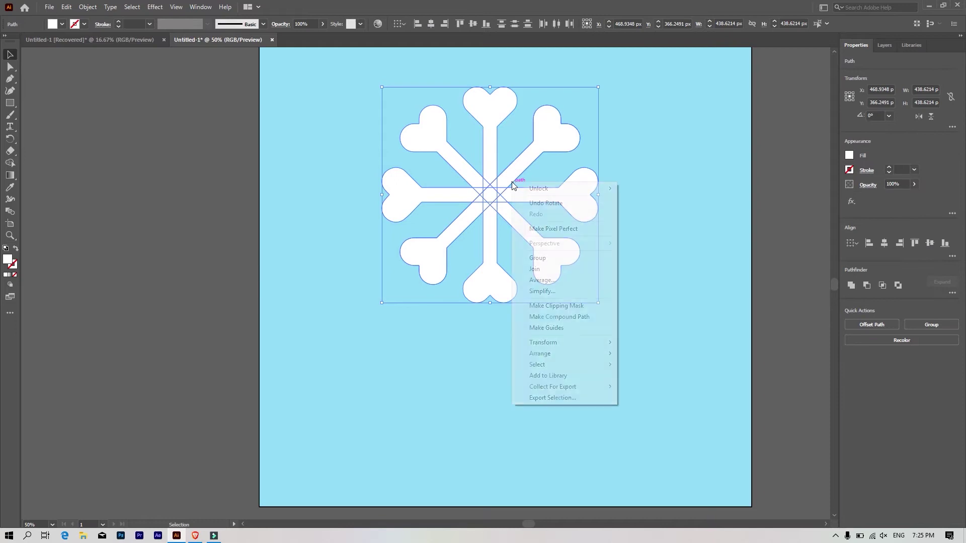
click(552, 258)
click(650, 346)
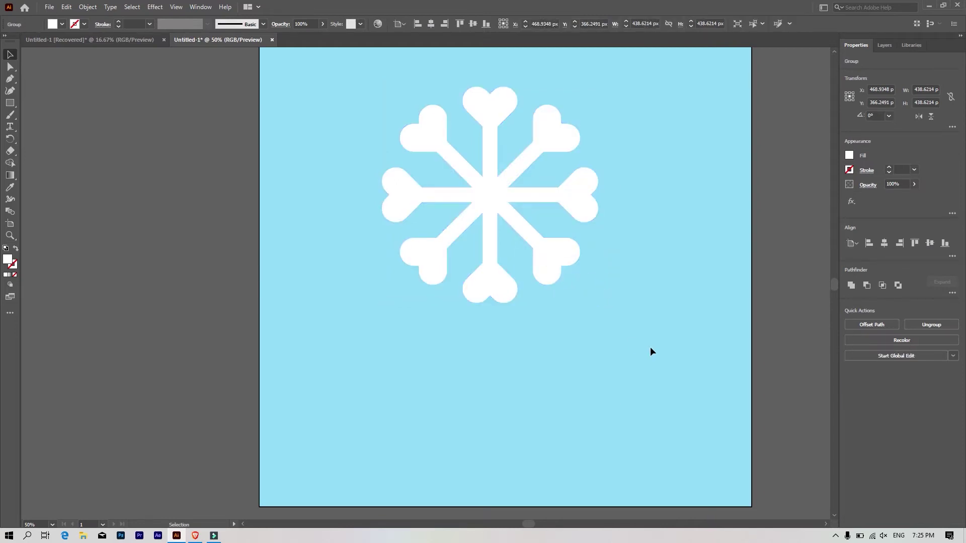
scroll(550, 301, down, 1)
drag(511, 250, 518, 243)
Step: Add 72 pt 'Snow Hearts' text in Christmas Wish Calligraphy below the snowflake
click(216, 243)
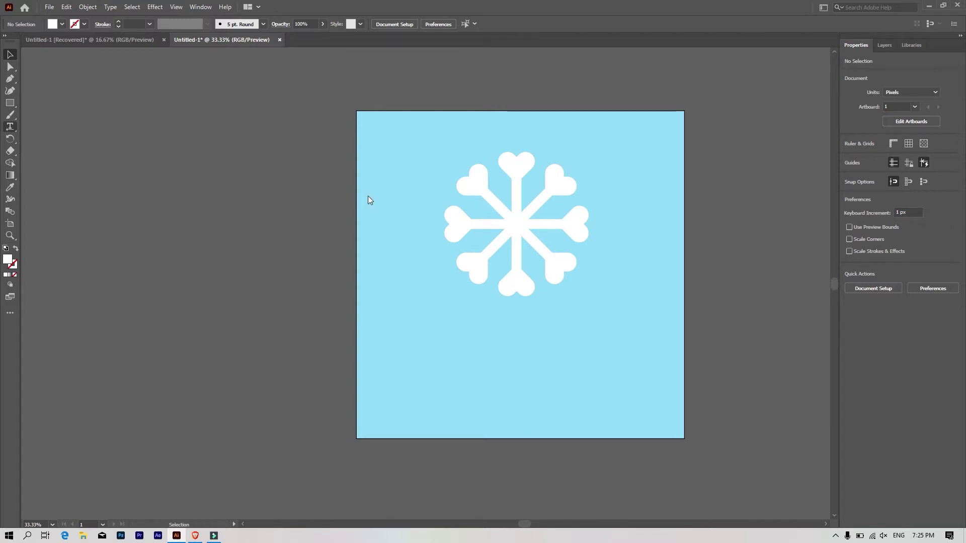
key(t)
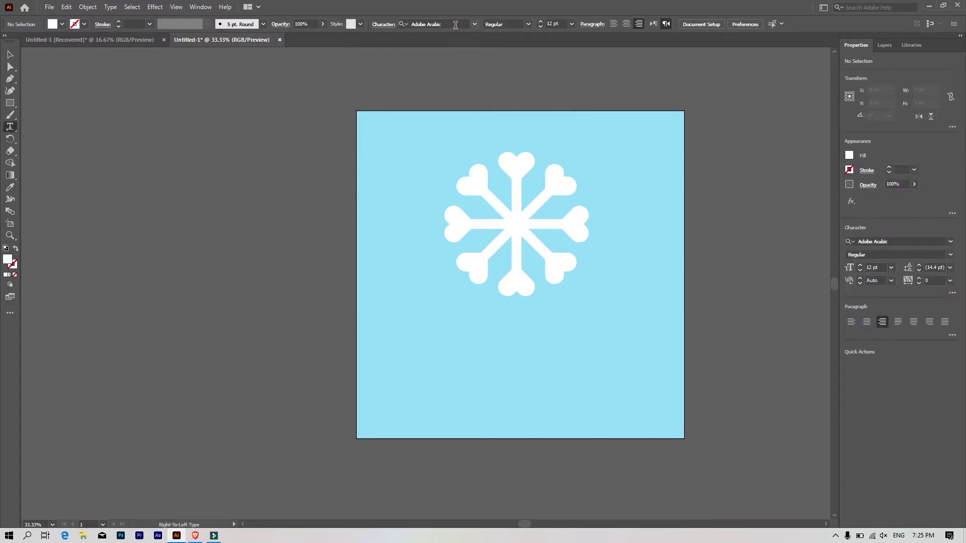
click(456, 24)
text(chris)
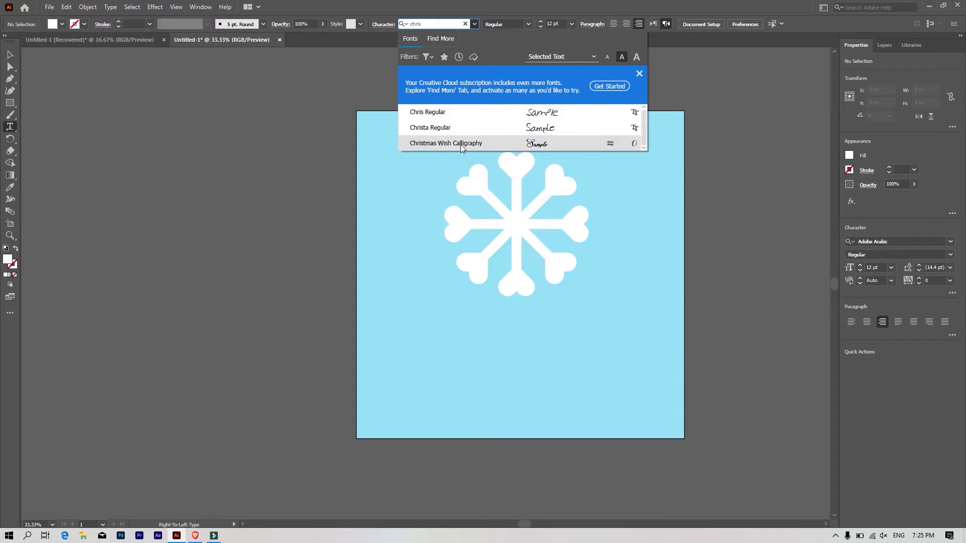
click(463, 144)
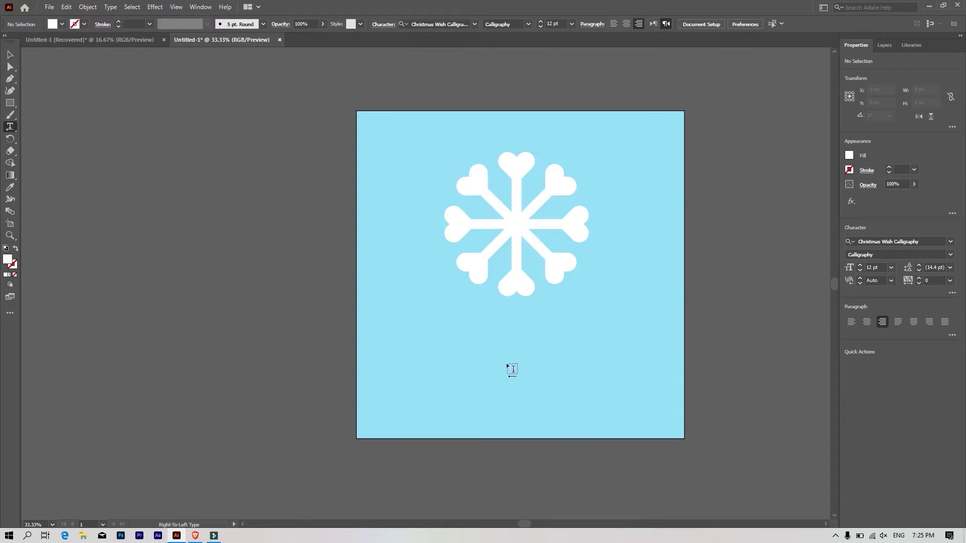
click(472, 356)
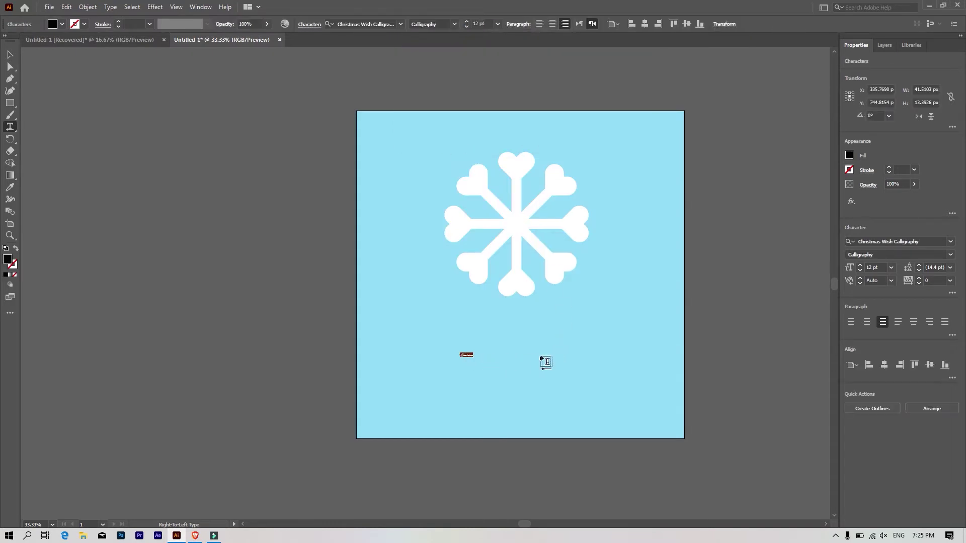
click(495, 25)
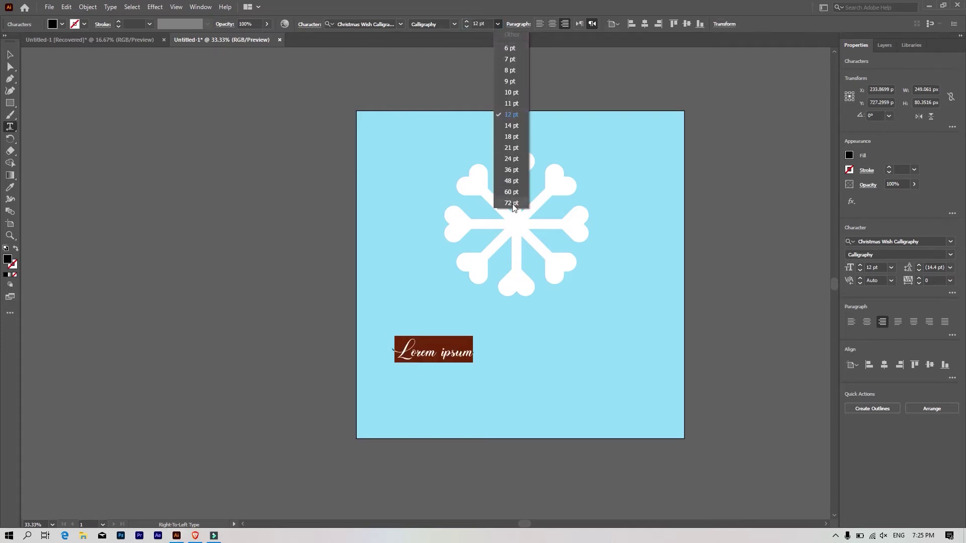
click(505, 203)
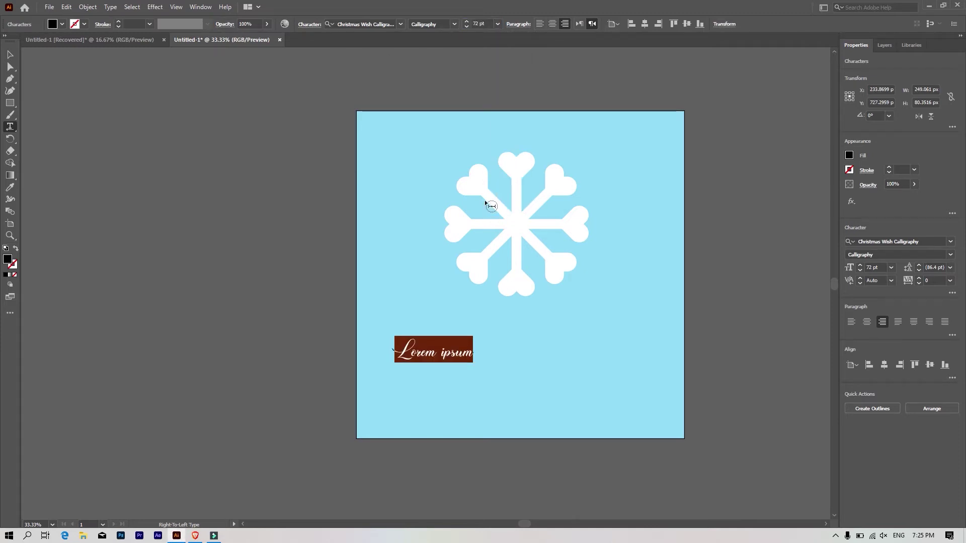
text(Sn)
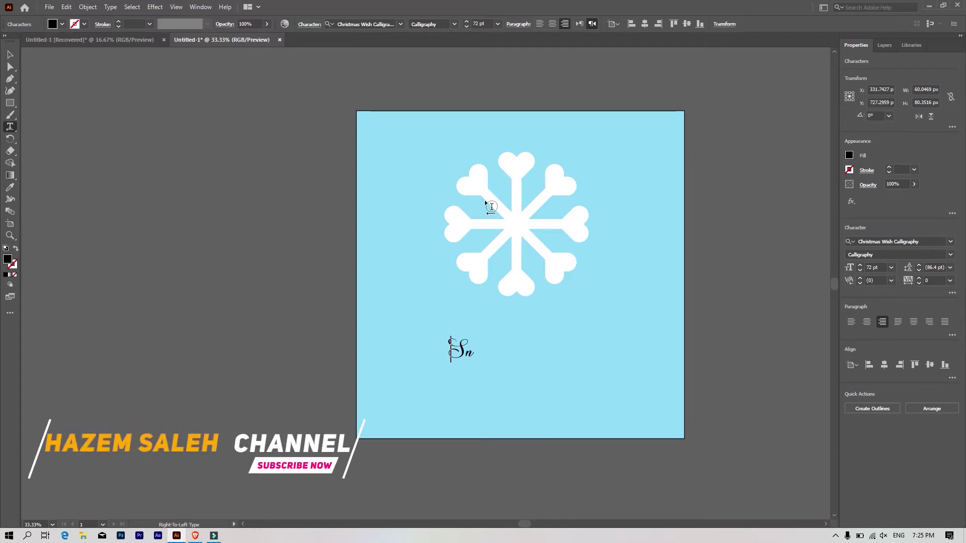
text(owow)
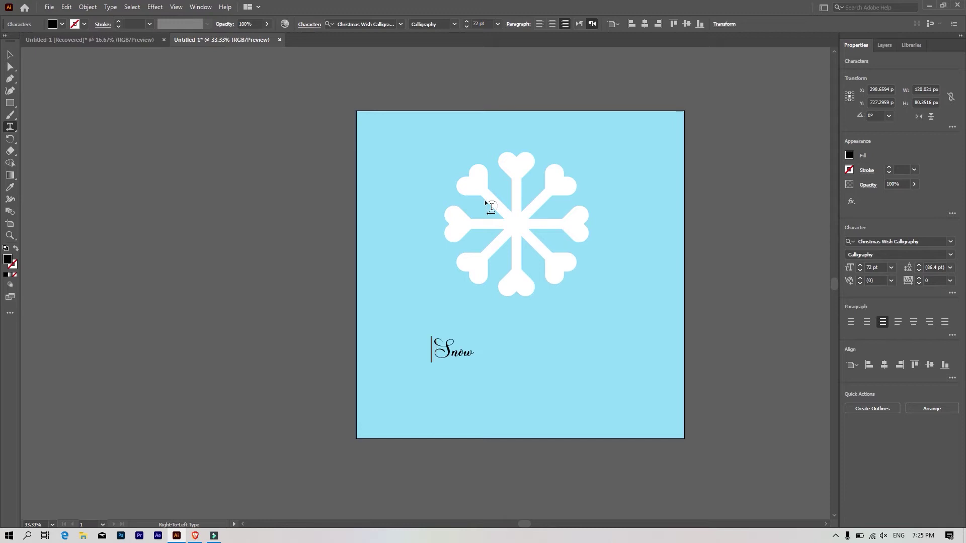
text( Hearts)
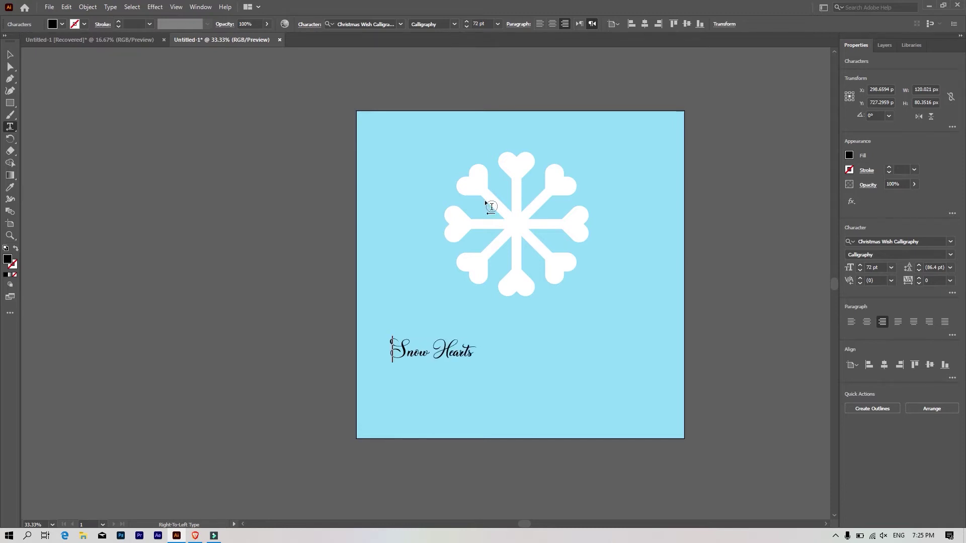
key(Escape)
mouse_move(479, 334)
mouse_down()
mouse_move(685, 283)
mouse_move(664, 282)
mouse_up()
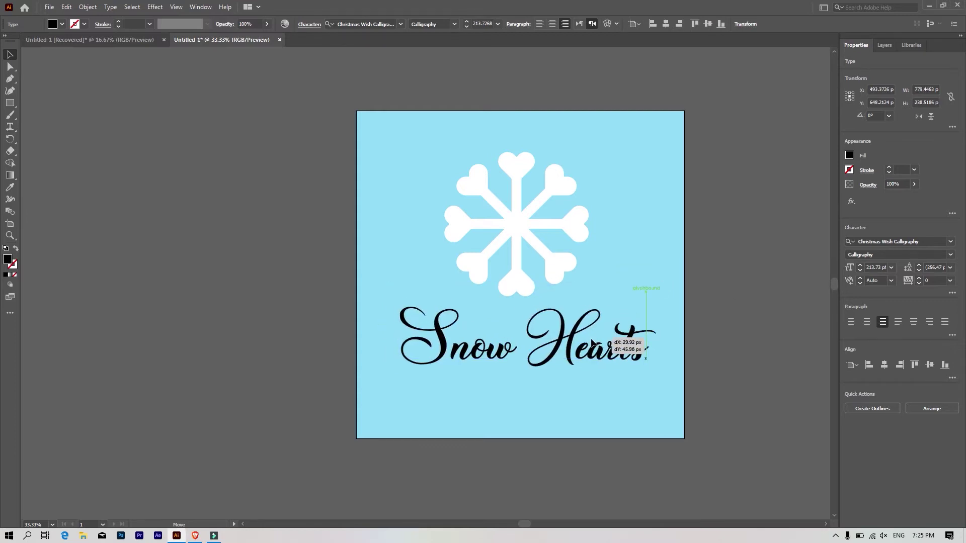
click(62, 24)
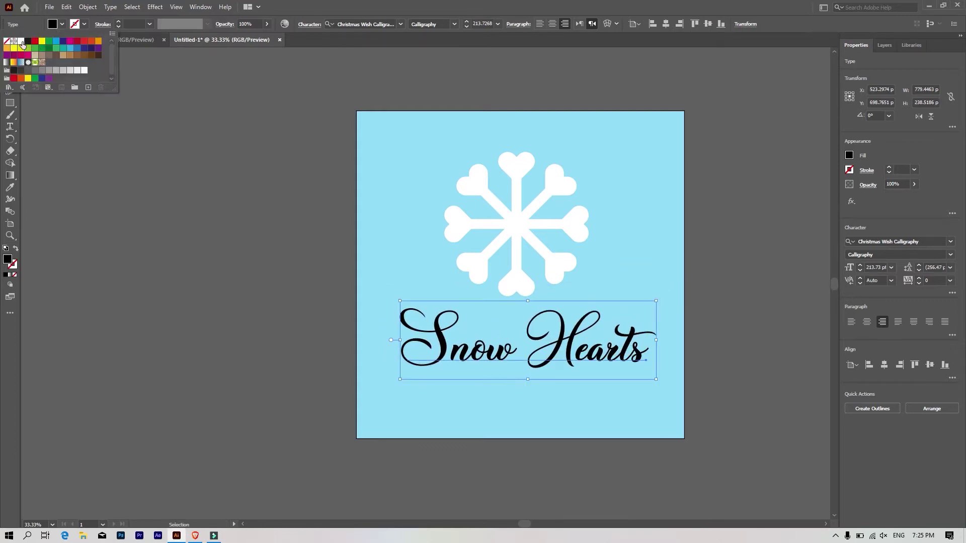
click(21, 42)
click(597, 177)
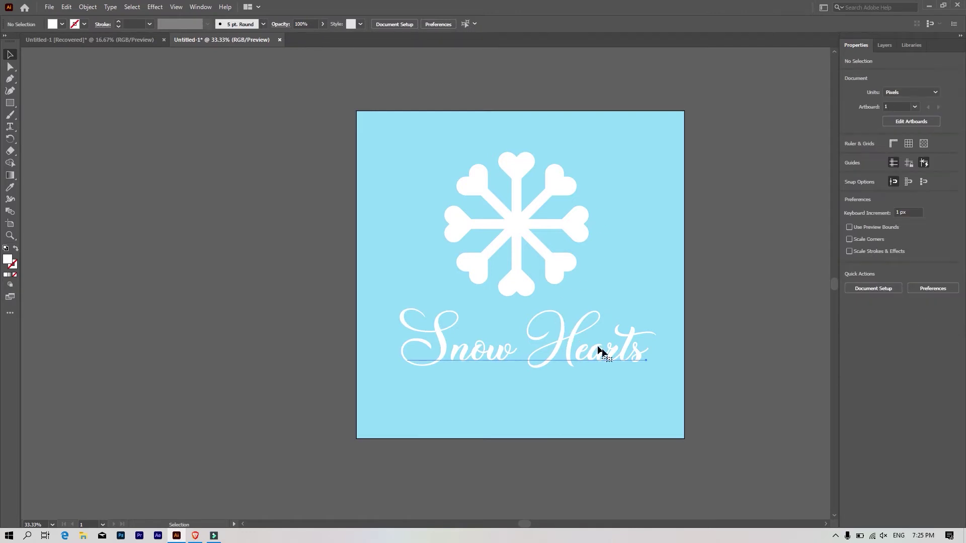
click(623, 352)
mouse_move(657, 379)
mouse_down()
mouse_move(610, 351)
mouse_move(614, 360)
mouse_up()
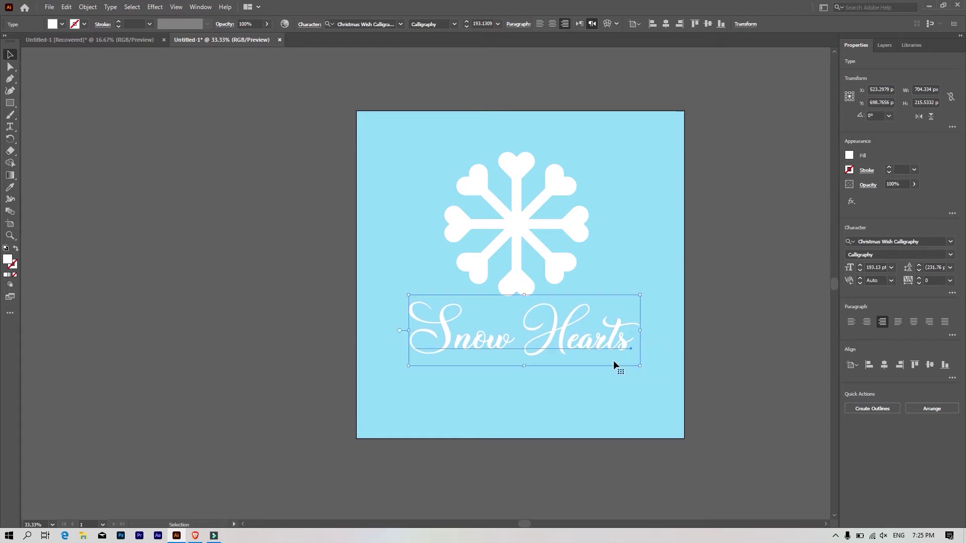
click(577, 394)
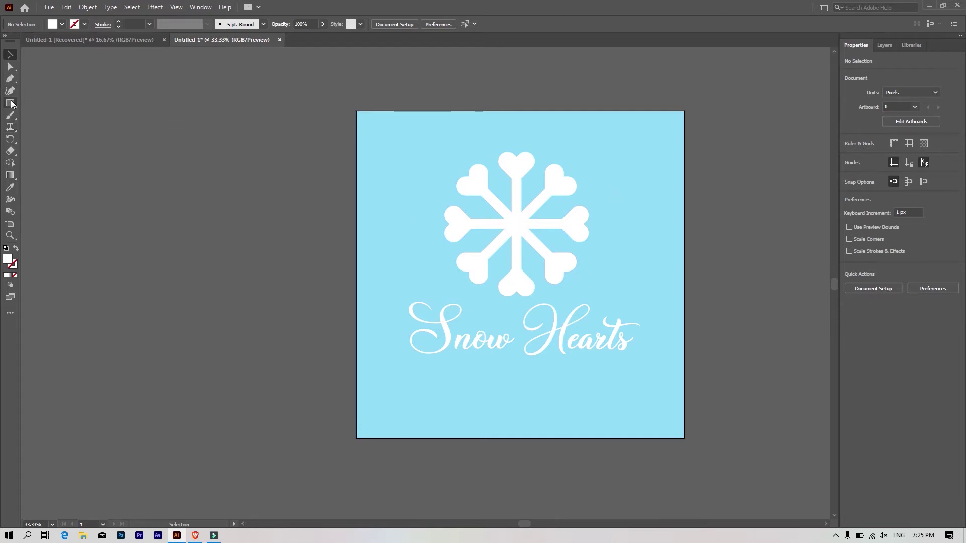
Step: Draw a tall white ellipse and convert its top and bottom anchors into sharp points
drag(11, 103, 48, 114)
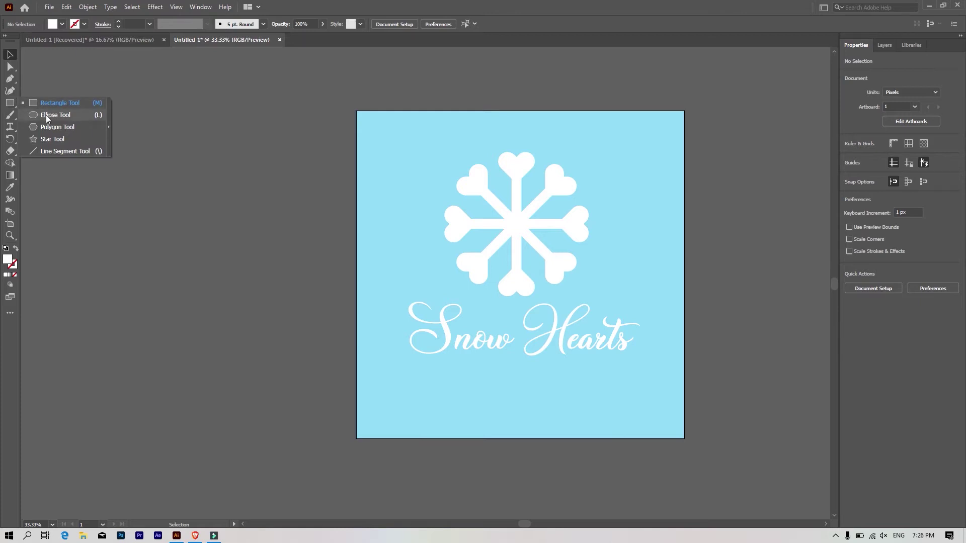
drag(379, 139, 396, 322)
click(11, 67)
drag(10, 78, 50, 91)
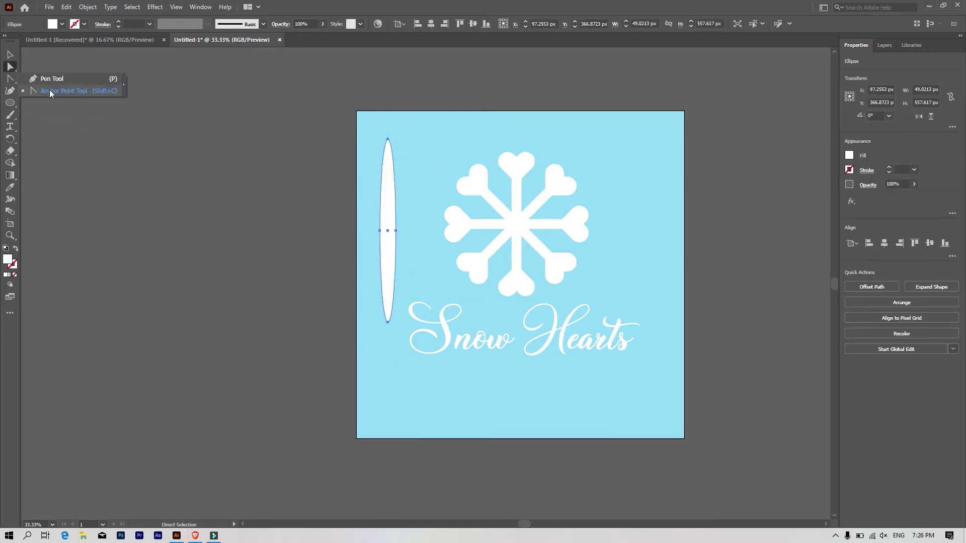
click(388, 139)
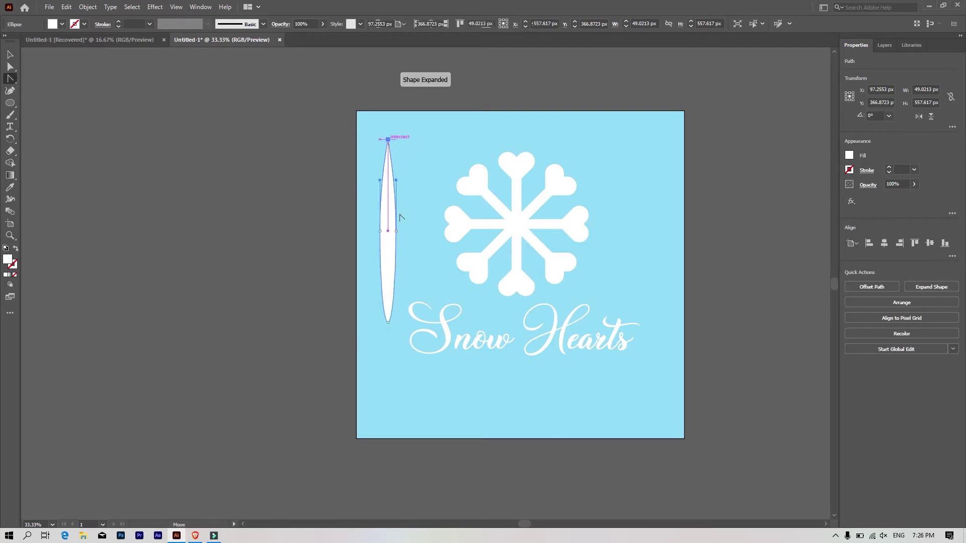
click(388, 322)
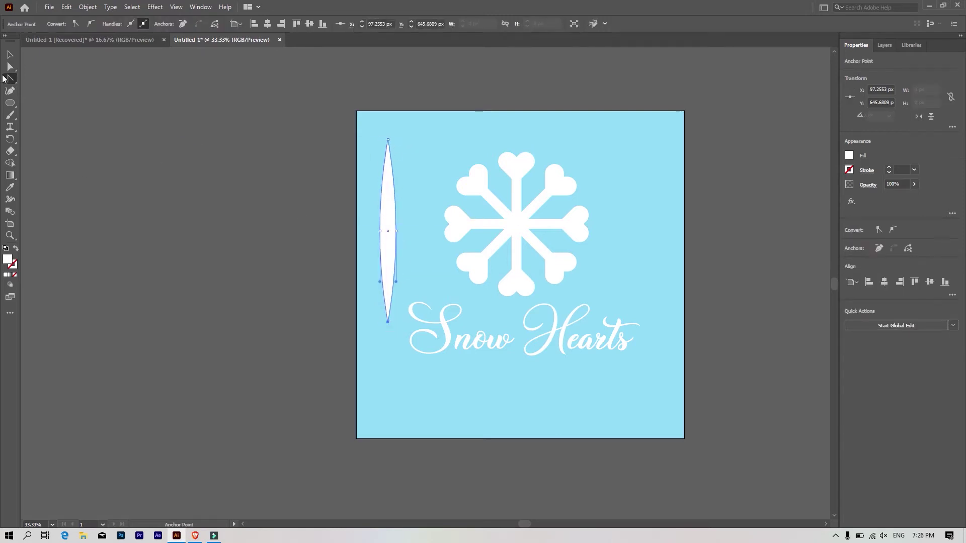
Step: Scale the pointed shape into a thin spike and move it off the artboard to the left
click(11, 55)
alt+scroll(400, 222, up, 2)
drag(373, 246, 359, 249)
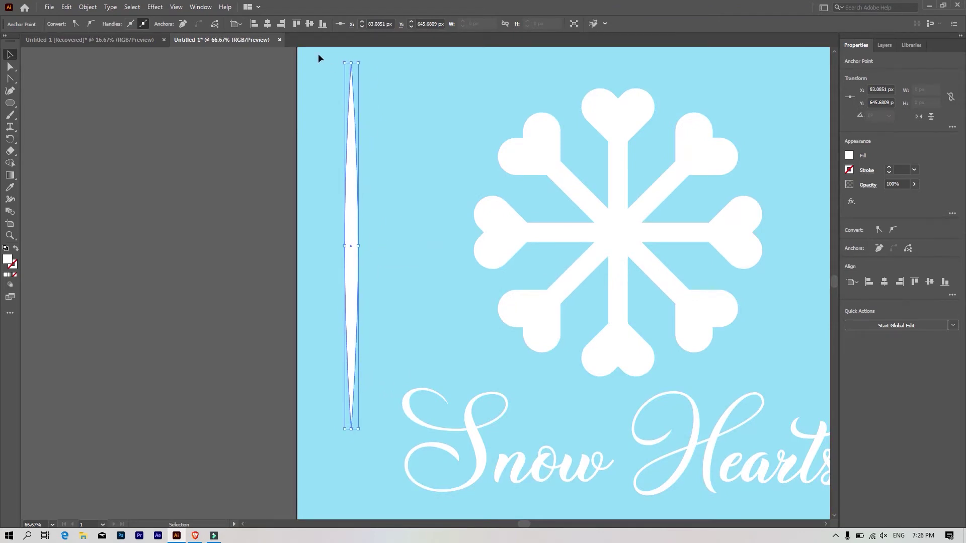
drag(360, 63, 364, 80)
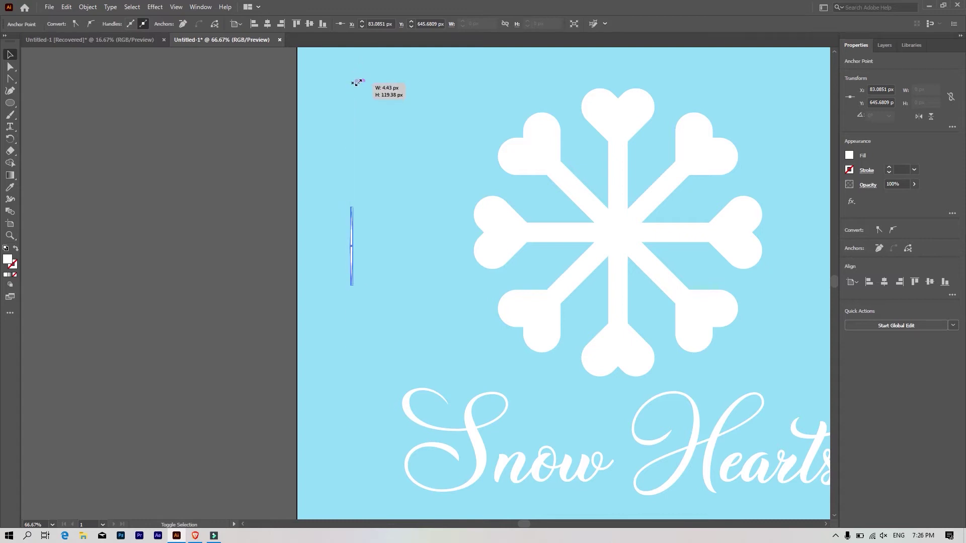
drag(365, 80, 363, 102)
mouse_move(353, 237)
mouse_down()
mouse_move(225, 241)
mouse_move(225, 252)
mouse_up()
click(271, 264)
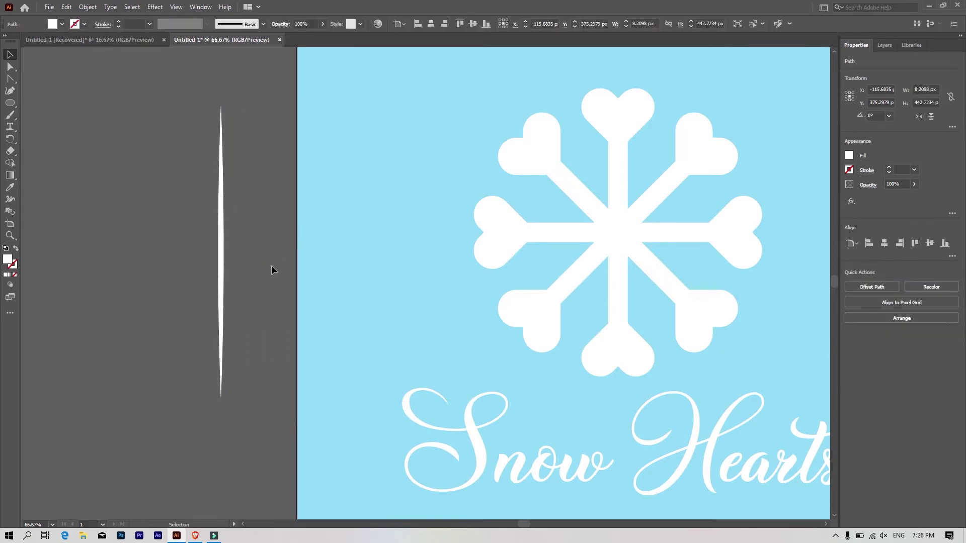
click(221, 199)
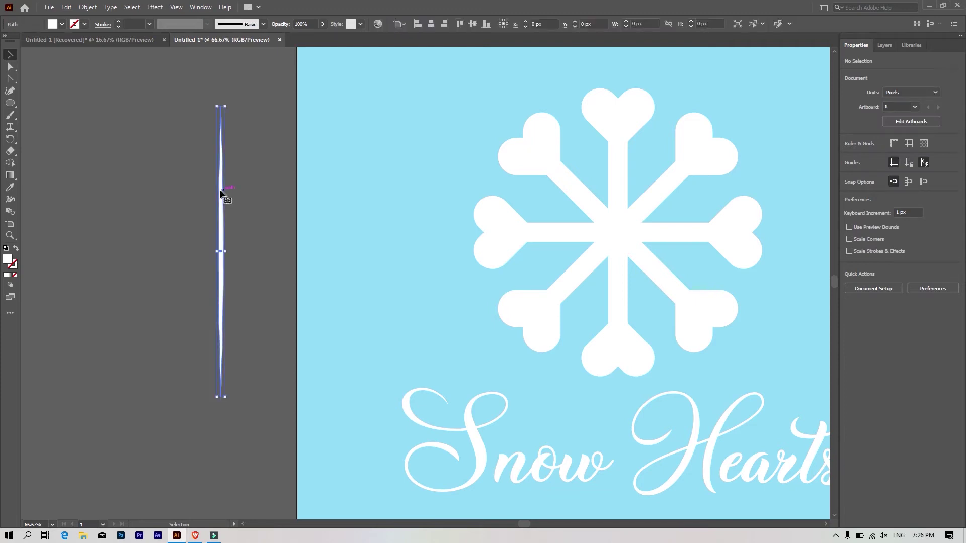
Step: Make a copy of the spike rotated 22.5° around its centre with the Rotate tool
click(10, 138)
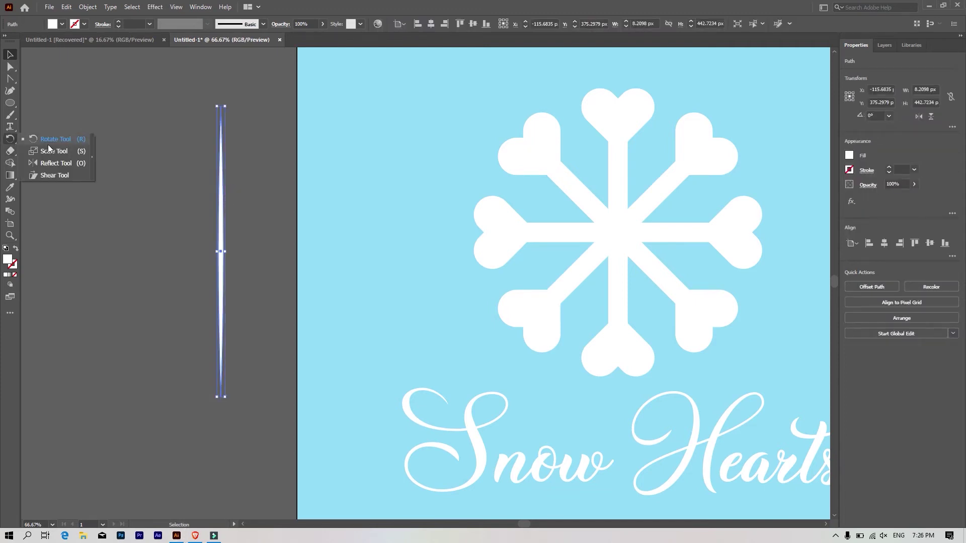
click(54, 140)
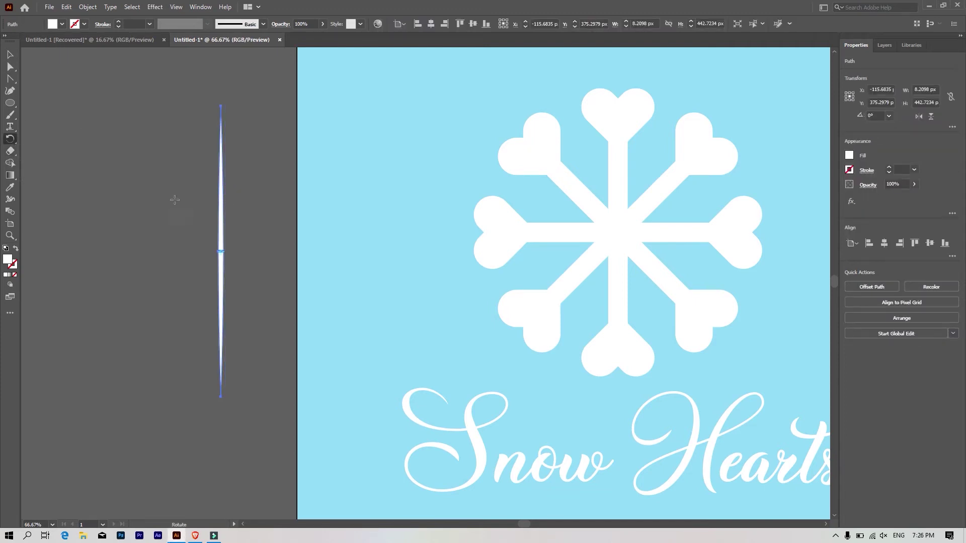
alt+click(221, 251)
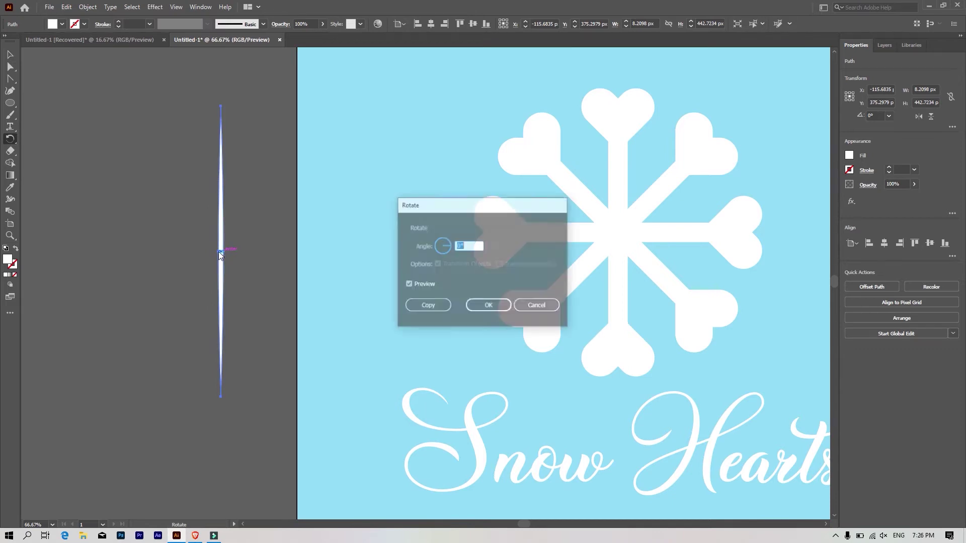
drag(447, 207, 336, 155)
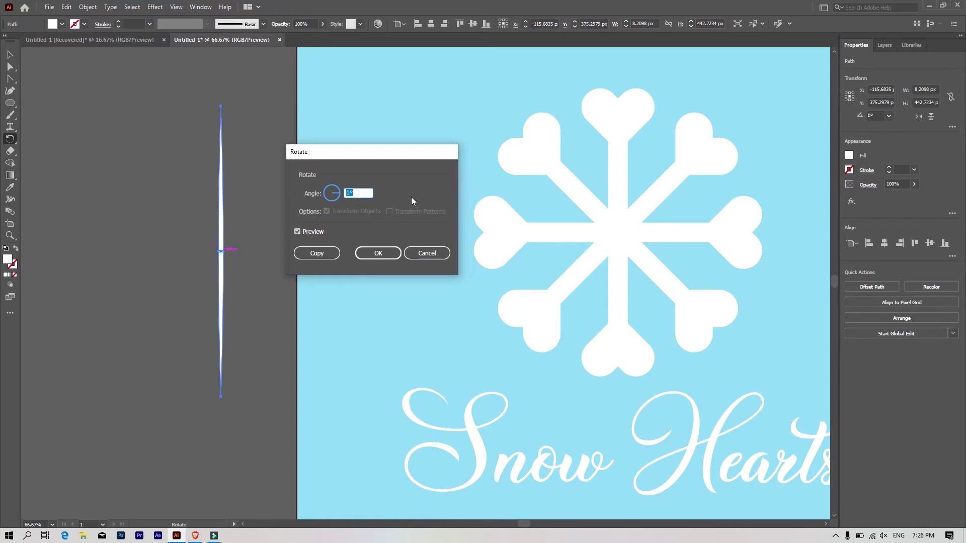
text(22.5)
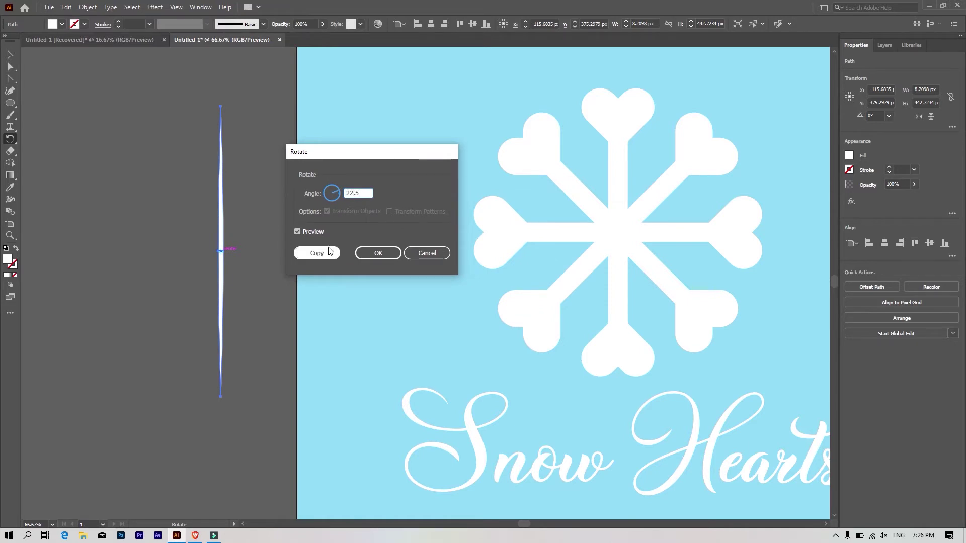
double_click(312, 232)
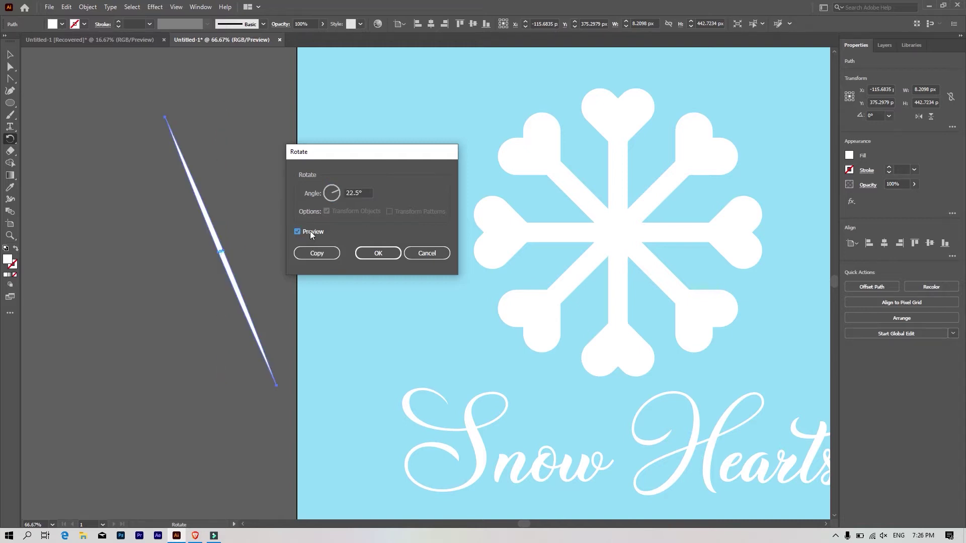
click(310, 231)
click(321, 254)
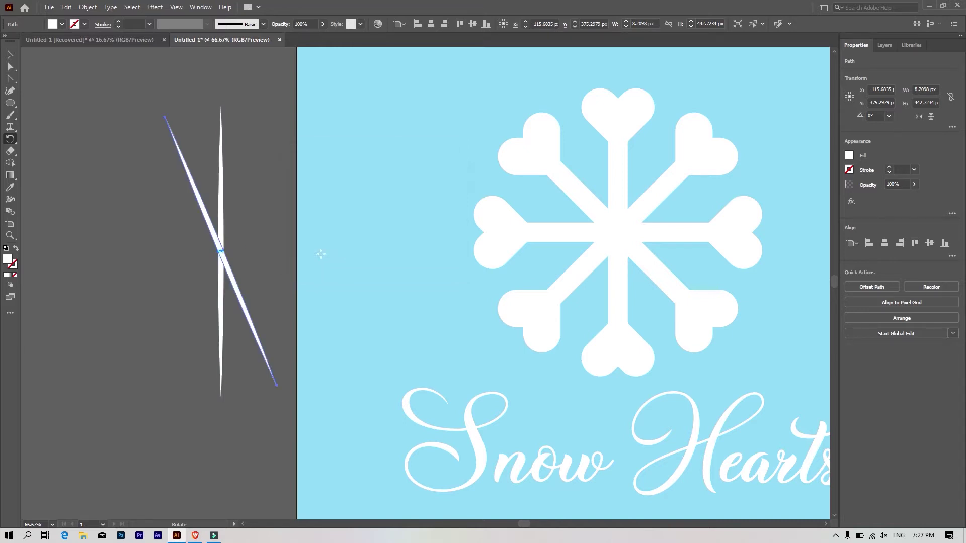
Step: Repeat the rotated copy with Ctrl+D until the spikes form a full starburst
key(ctrl+d)
key(ctrl+d)
key(ctrl+d)
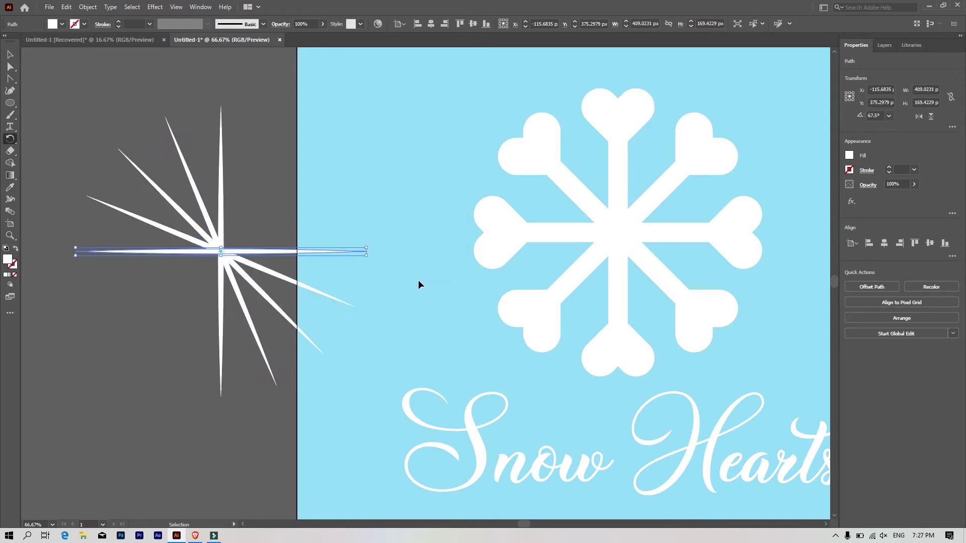
key(ctrl+d)
key(ctrl+d)
key(ctrl+d)
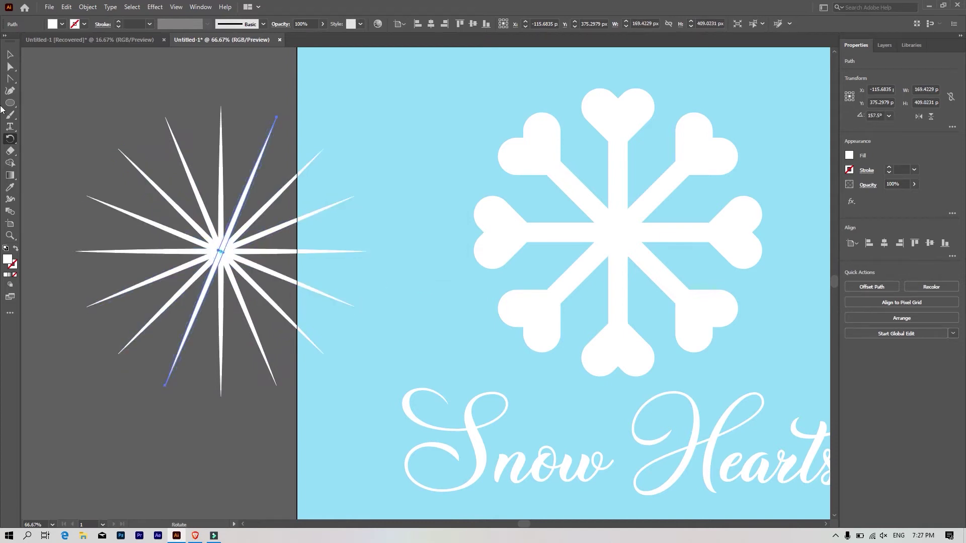
click(10, 54)
click(84, 76)
scroll(329, 392, down, 1)
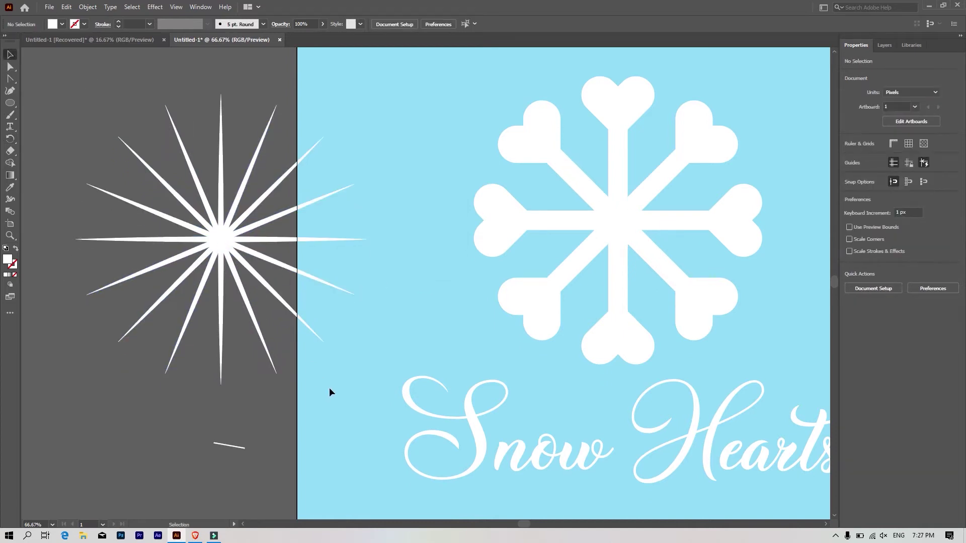
Step: Group all the starburst spikes and move the group onto the snowflake's centre
key(ctrl+a)
right_click(206, 173)
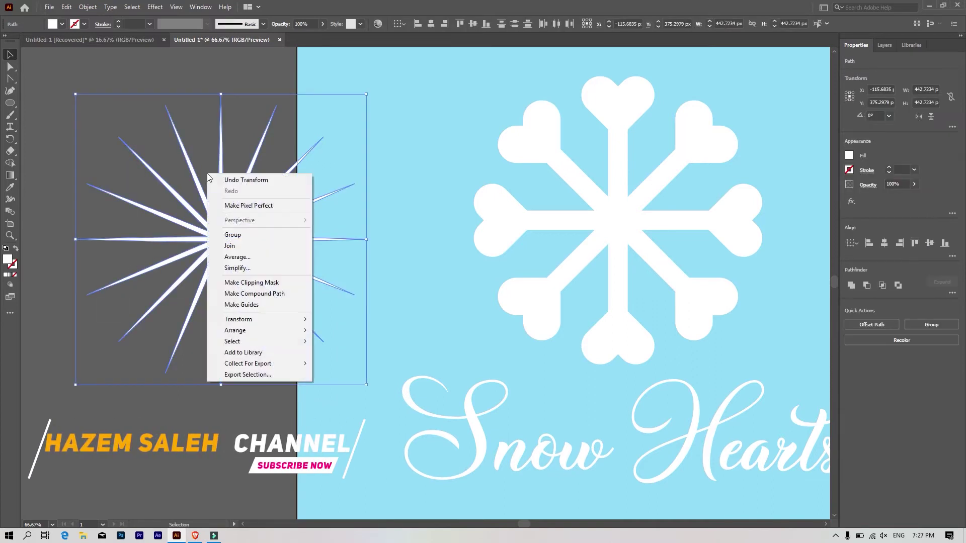
click(243, 234)
drag(223, 240, 617, 221)
Step: Send the starburst group to the back, behind the snowflake
right_click(617, 221)
mouse_move(645, 361)
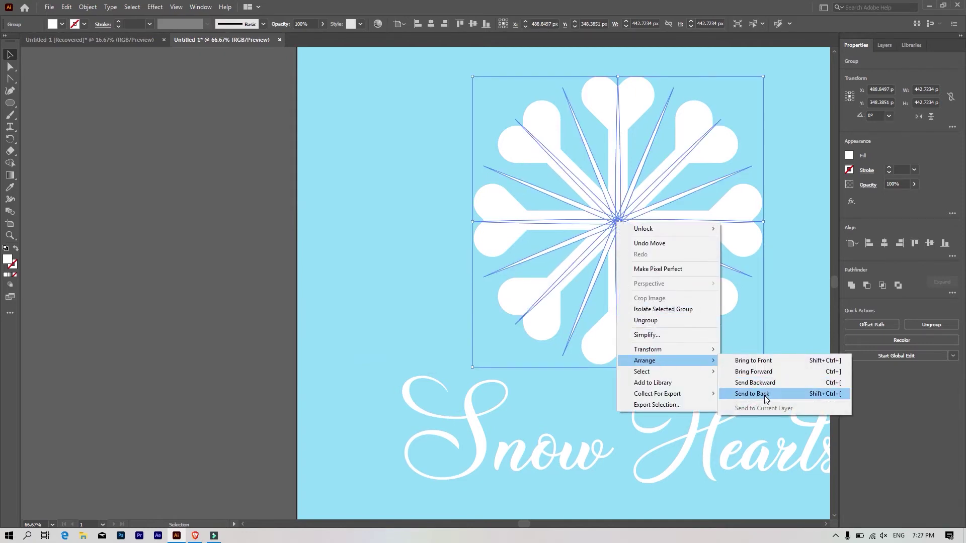
click(752, 394)
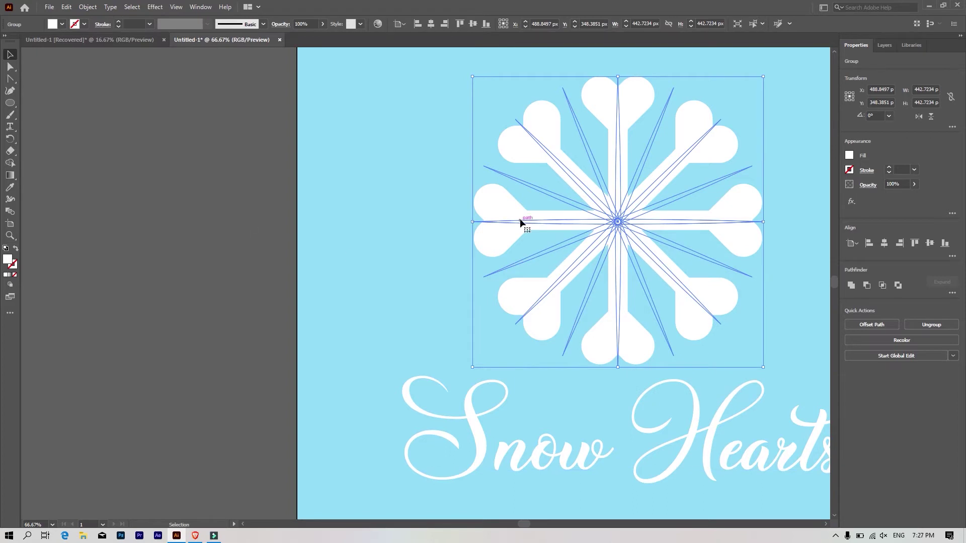
key(ctrl)
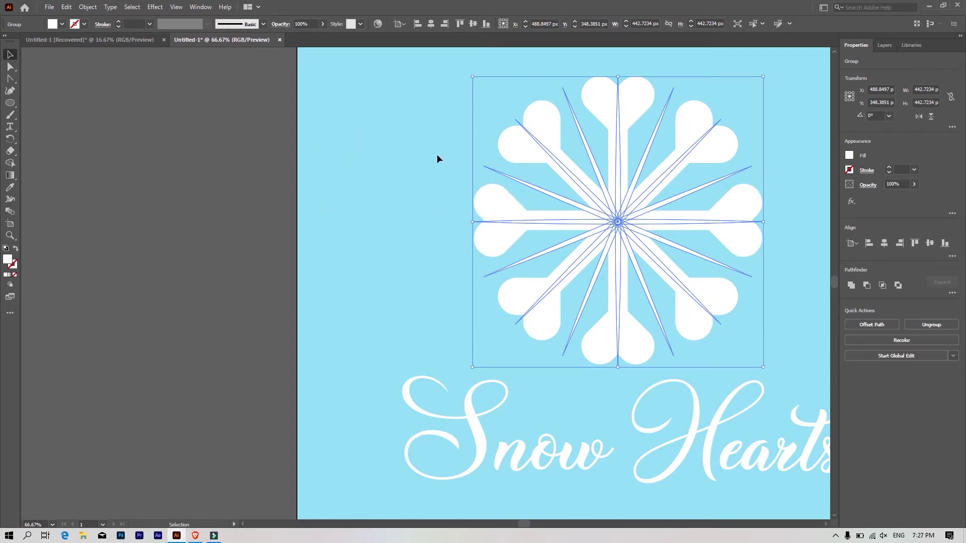
scroll(338, 119, right, 5)
click(698, 185)
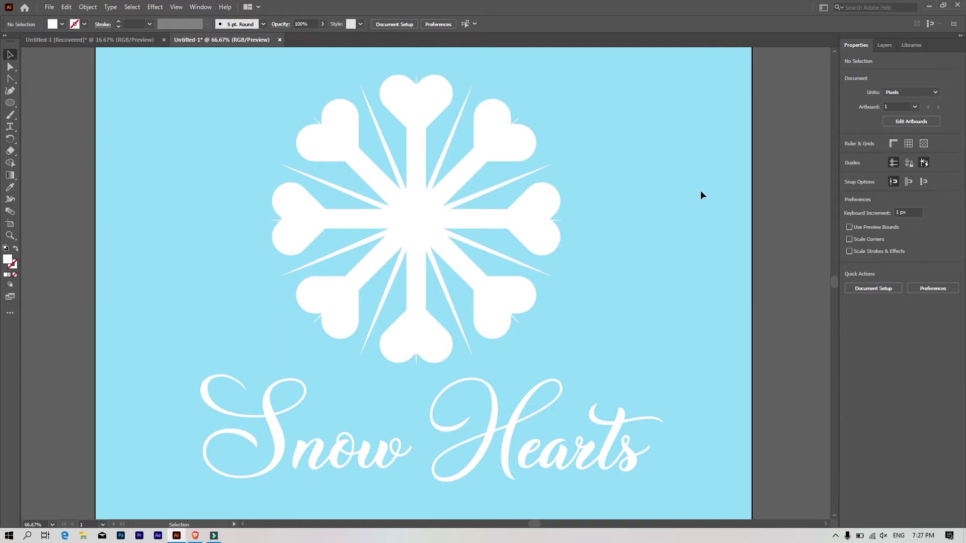
Step: Enlarge the spike group outward from the snowflake's centre
click(448, 140)
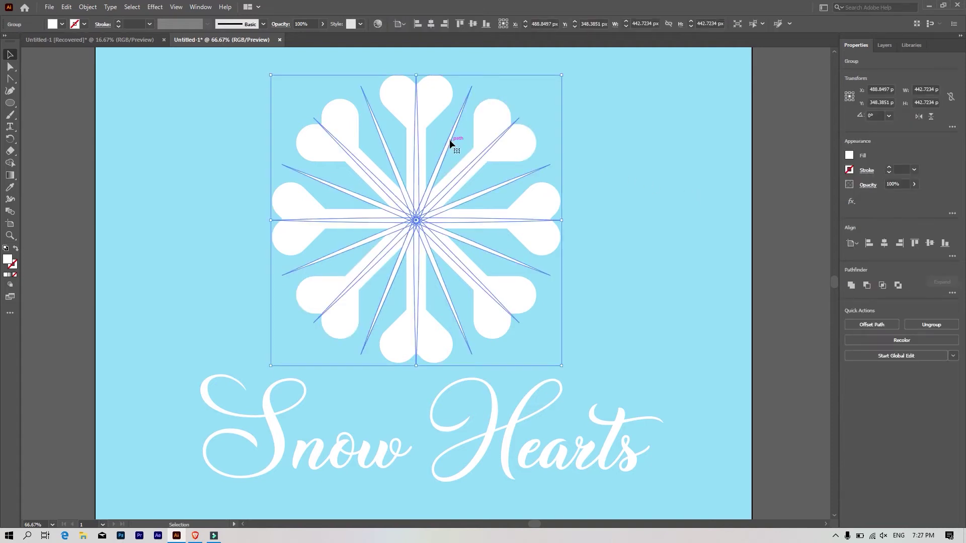
mouse_move(177, 162)
mouse_down()
mouse_move(470, 164)
mouse_move(398, 144)
mouse_move(223, 152)
mouse_up()
click(476, 164)
click(625, 183)
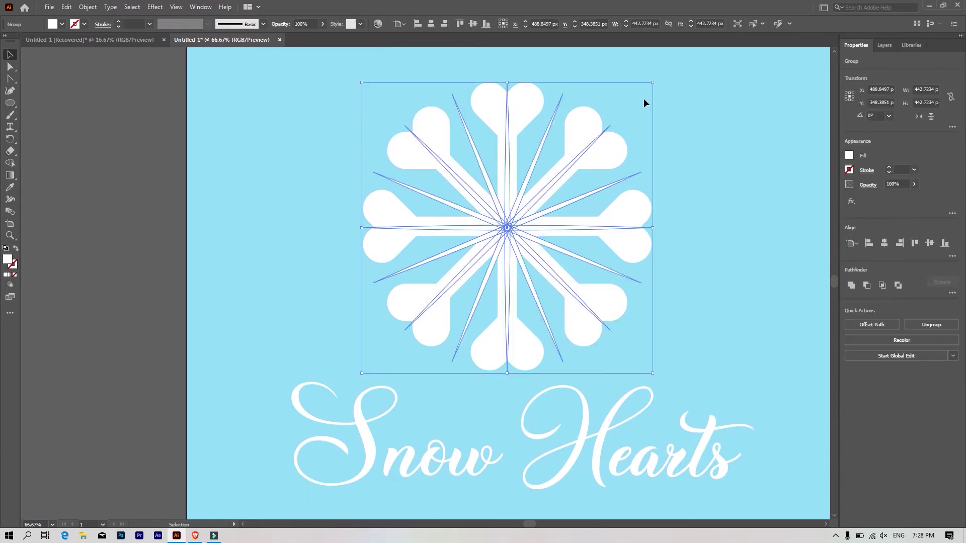
mouse_move(653, 82)
mouse_down()
mouse_move(722, 51)
mouse_move(722, 126)
mouse_up()
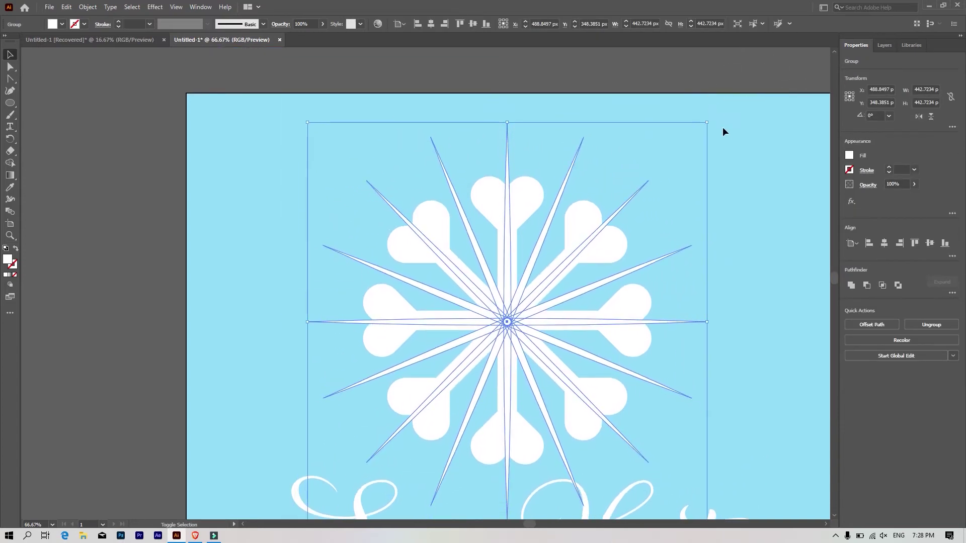
click(759, 316)
scroll(759, 316, down, 1)
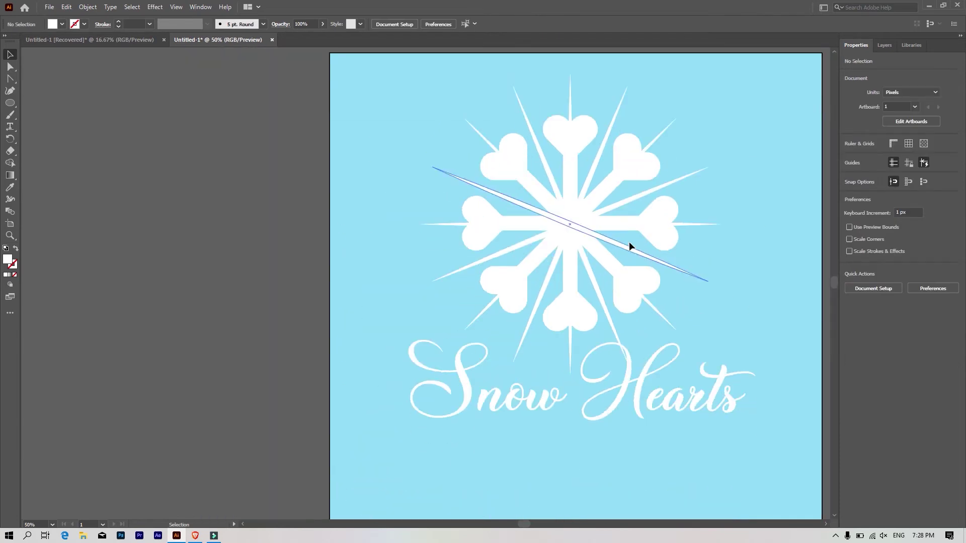
Step: Drag a copy of the spikes far left of the artboard and ungroup it
click(555, 180)
drag(556, 184, 152, 215)
right_click(188, 228)
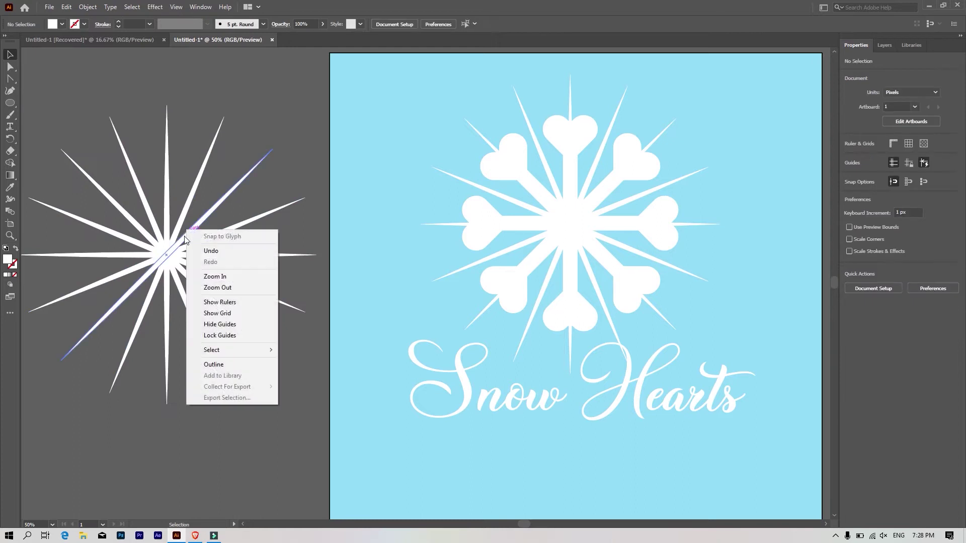
click(176, 246)
right_click(176, 246)
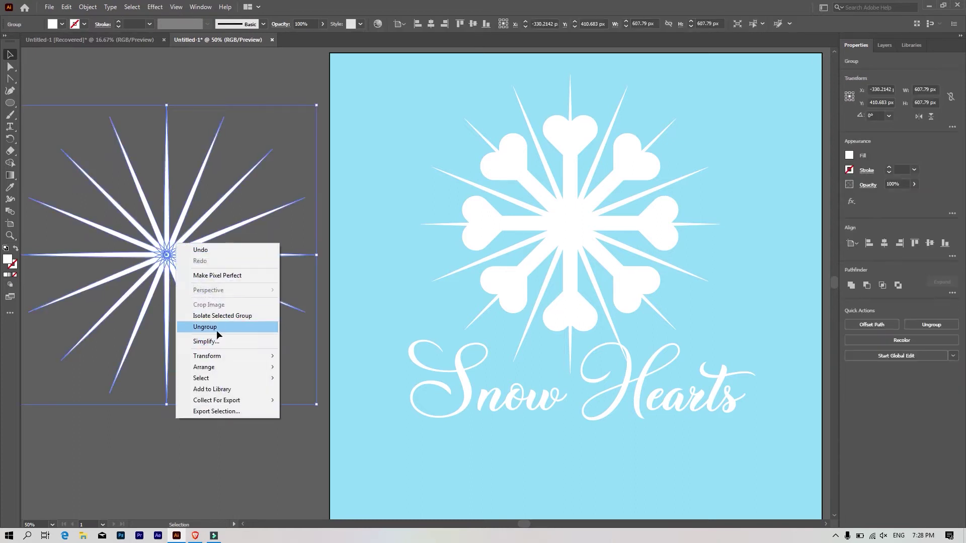
click(216, 330)
Step: Delete the extra spikes, leaving only the vertical white spike selected
click(179, 192)
click(287, 298)
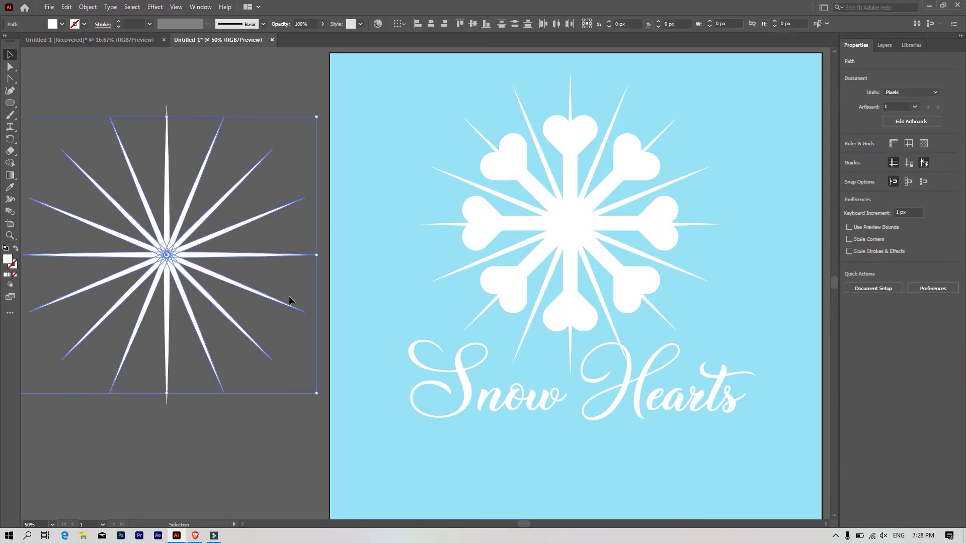
key(Delete)
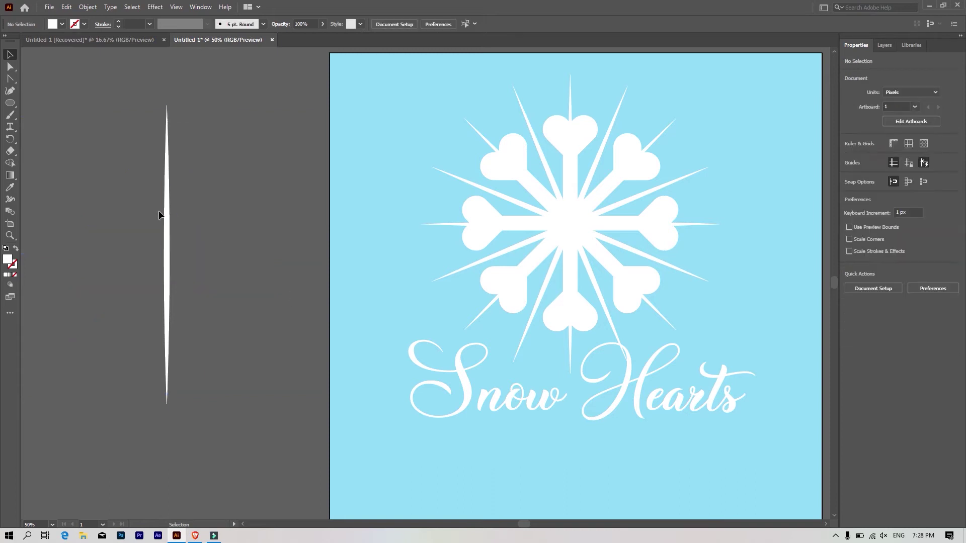
click(166, 279)
Step: Choose the Rotate tool and set the spike's centre as the rotation origin
click(12, 145)
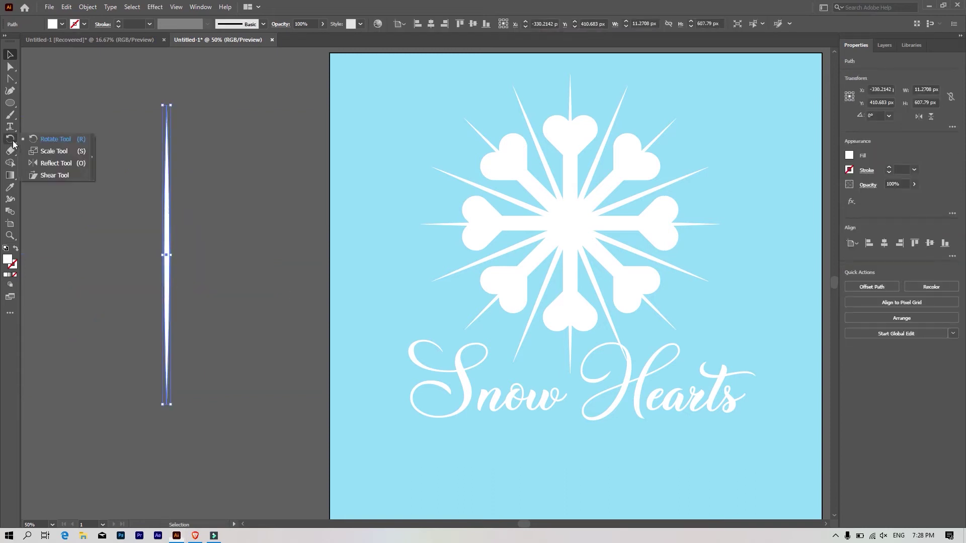
click(47, 135)
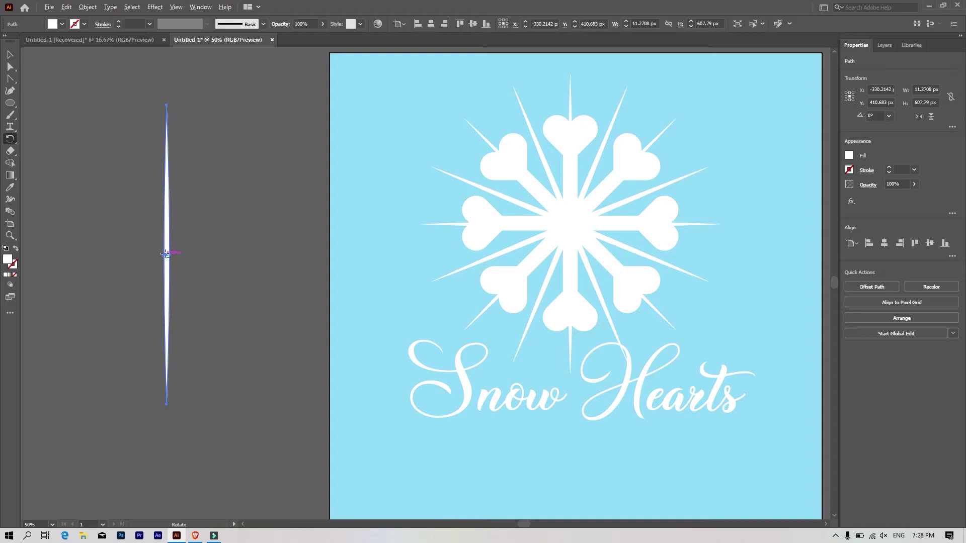
alt+click(168, 256)
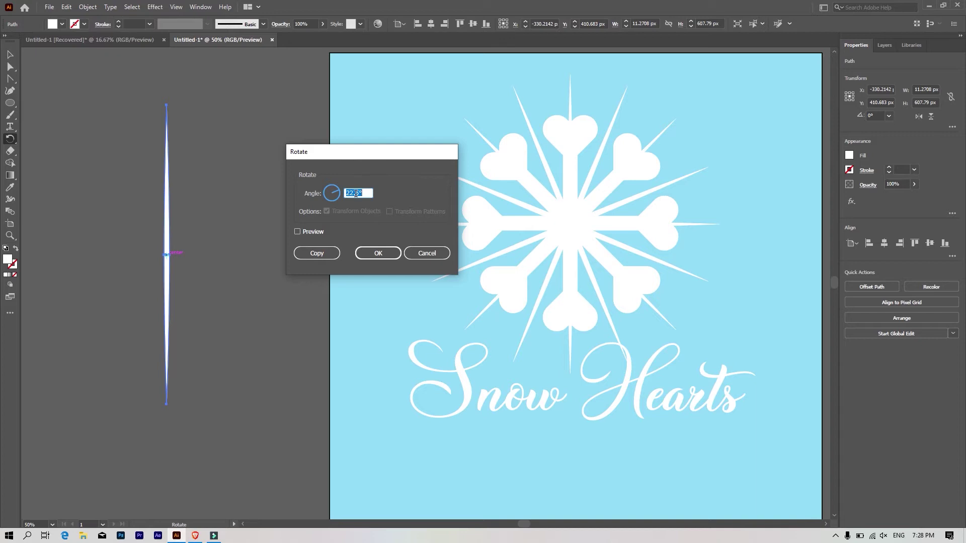
text(10)
click(315, 231)
Step: Copy the spike rotated 5° and repeat with Ctrl+D to fill the circle
click(354, 198)
text(5)
click(306, 230)
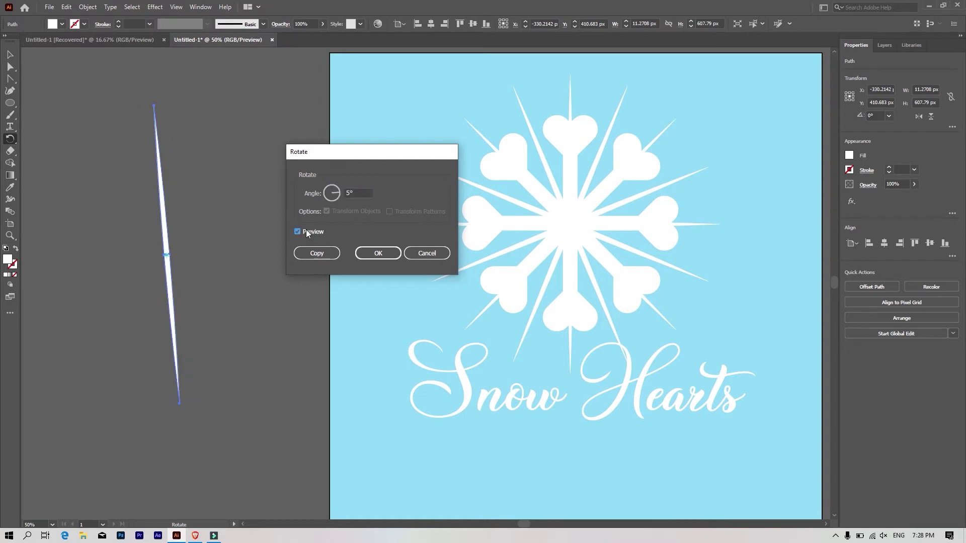
click(306, 235)
click(317, 254)
key(ctrl+d)
key(ctrl+d)
key(ctrl+d)
key(ctrl+d)
key(ctrl+d)
key(ctrl+d)
key(ctrl+d)
key(ctrl+d)
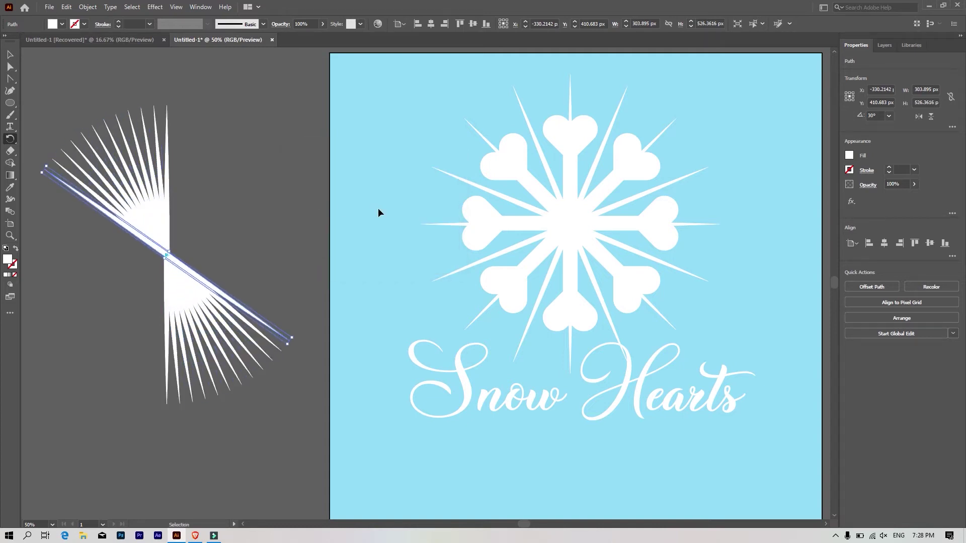
key(ctrl+d)
key(ctrl+d)
key(ctrl+d)
key(ctrl+d)
key(ctrl+d)
key(ctrl+d)
key(ctrl+d)
key(ctrl+d)
key(ctrl+d)
key(ctrl+d)
key(ctrl+d)
key(ctrl+d)
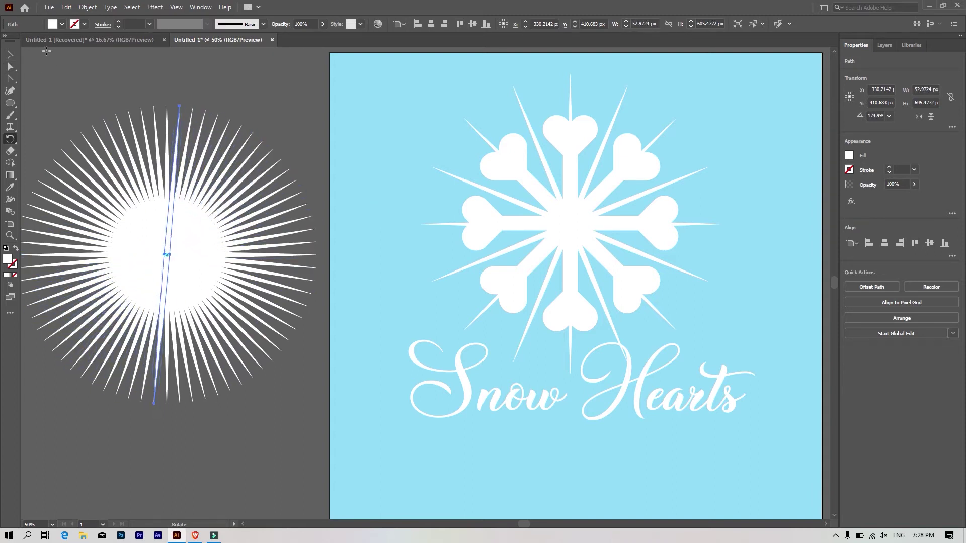
click(11, 54)
click(322, 139)
Step: Select all the spikes and group them into one starburst
scroll(316, 156, down, 2)
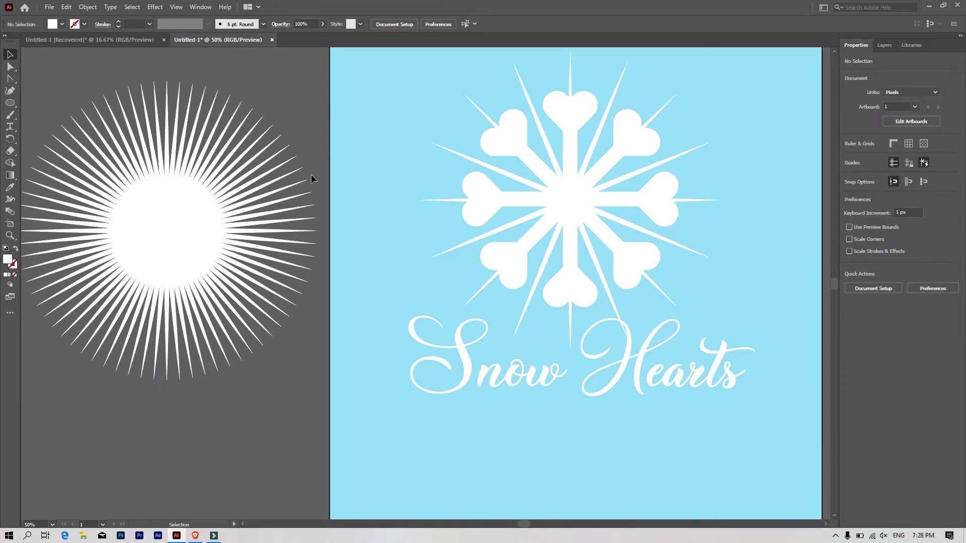
scroll(183, 147, down, 2)
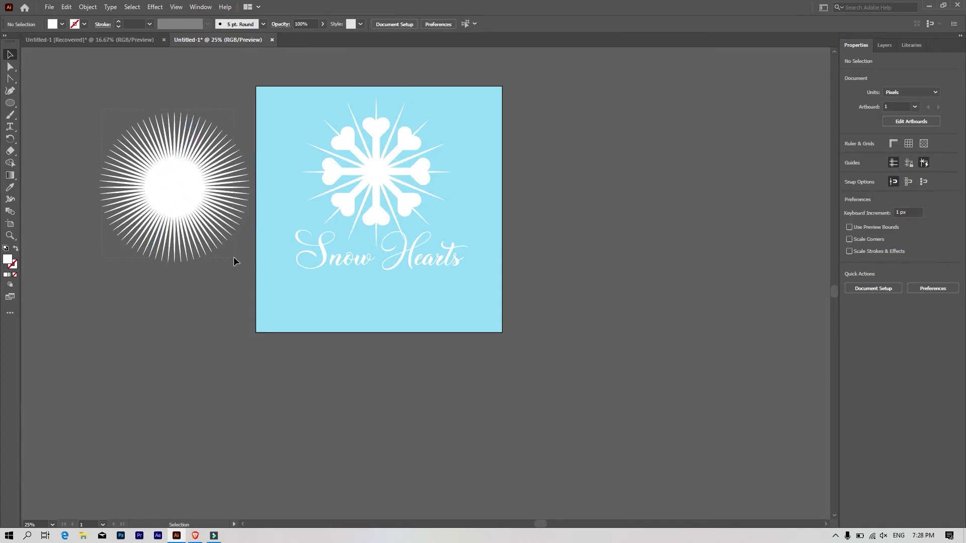
drag(233, 261, 171, 187)
right_click(209, 181)
click(231, 241)
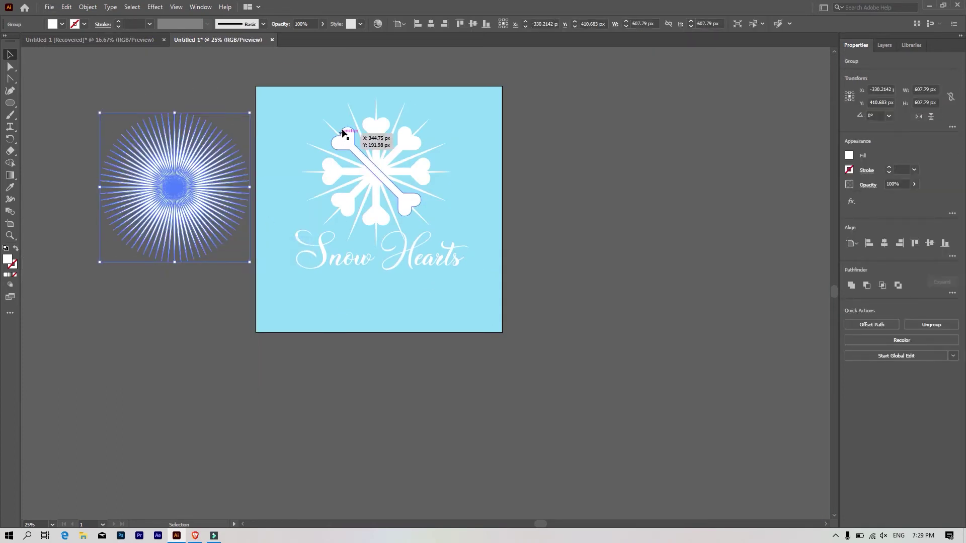
Step: Move the starburst onto the snowflake and send it to the back
drag(342, 134, 354, 119)
key(Delete)
key(ctrl+z)
key(ctrl+z)
key(ctrl+z)
key(ctrl+z)
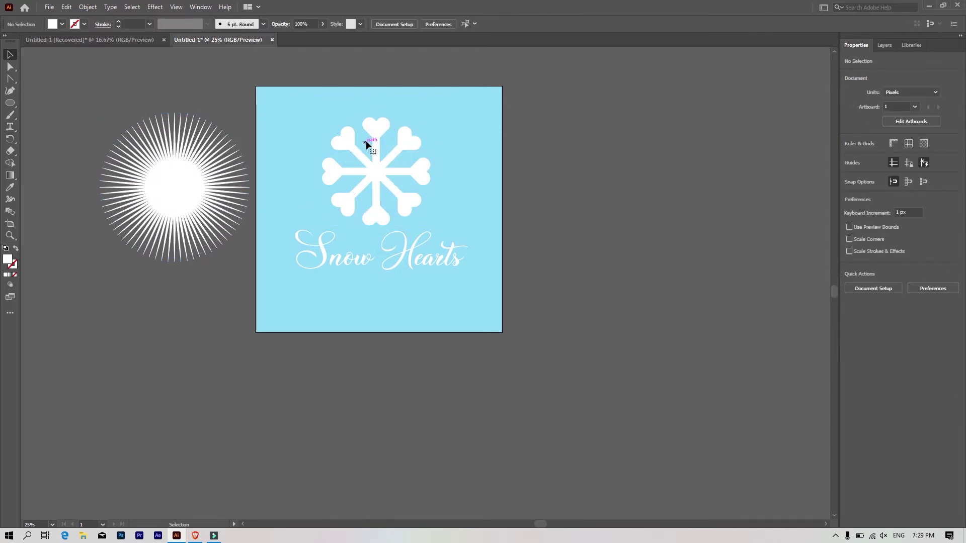
drag(156, 187, 376, 167)
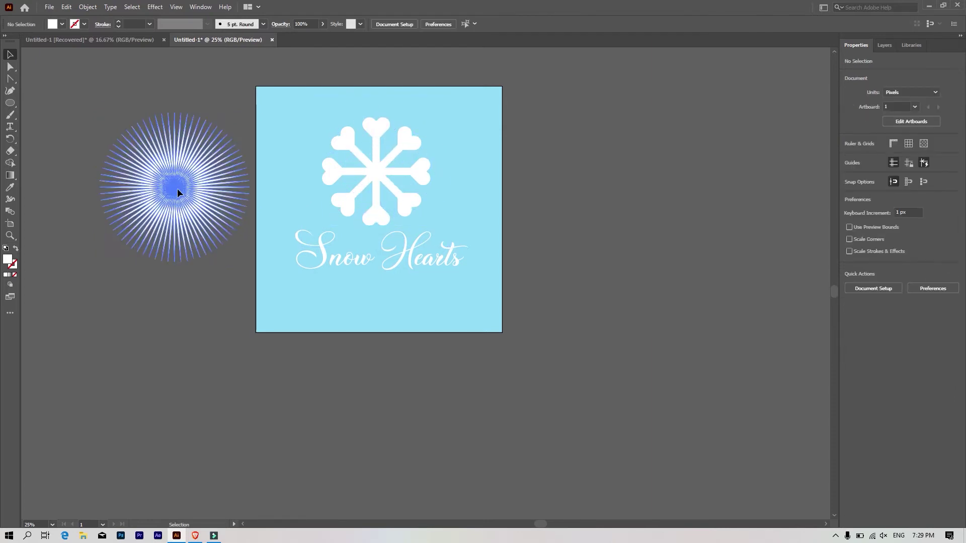
right_click(376, 168)
mouse_move(405, 307)
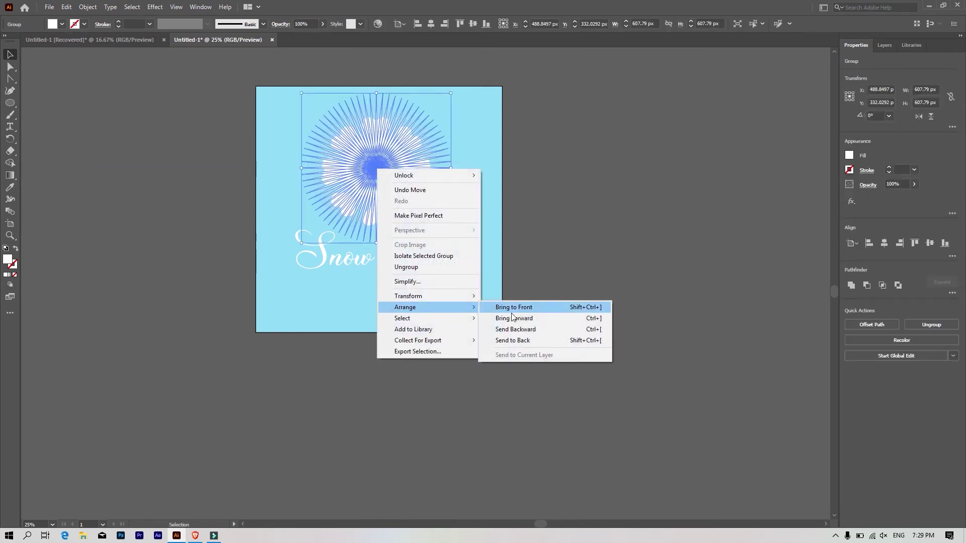
click(529, 339)
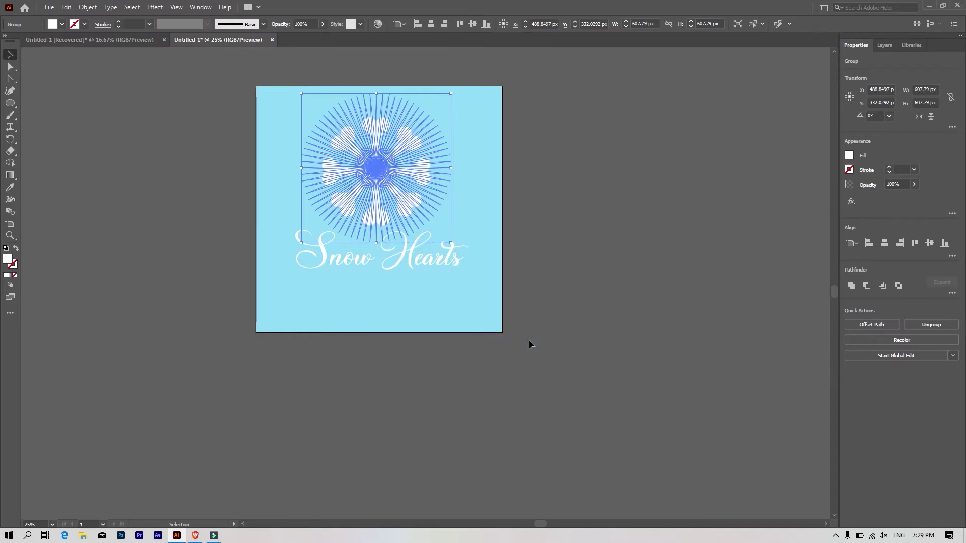
key(a)
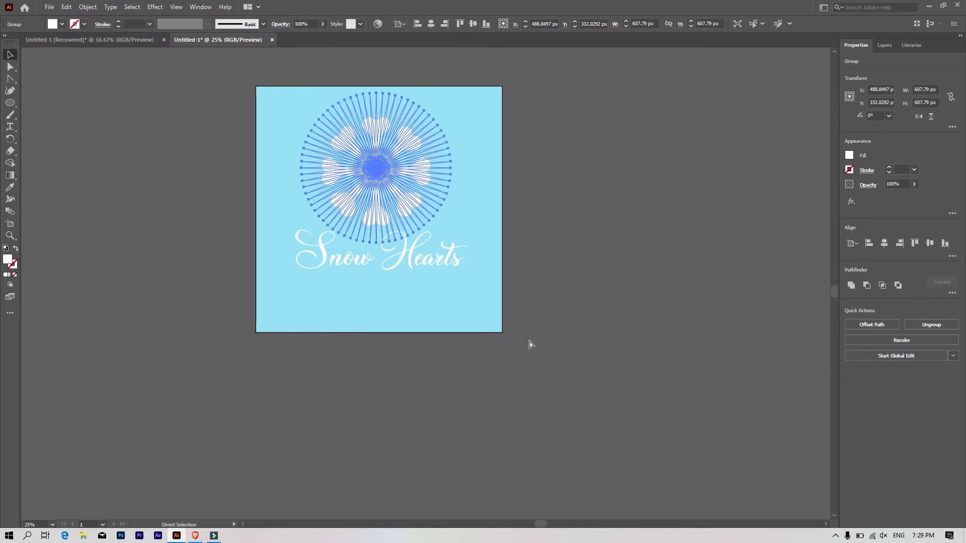
key(v)
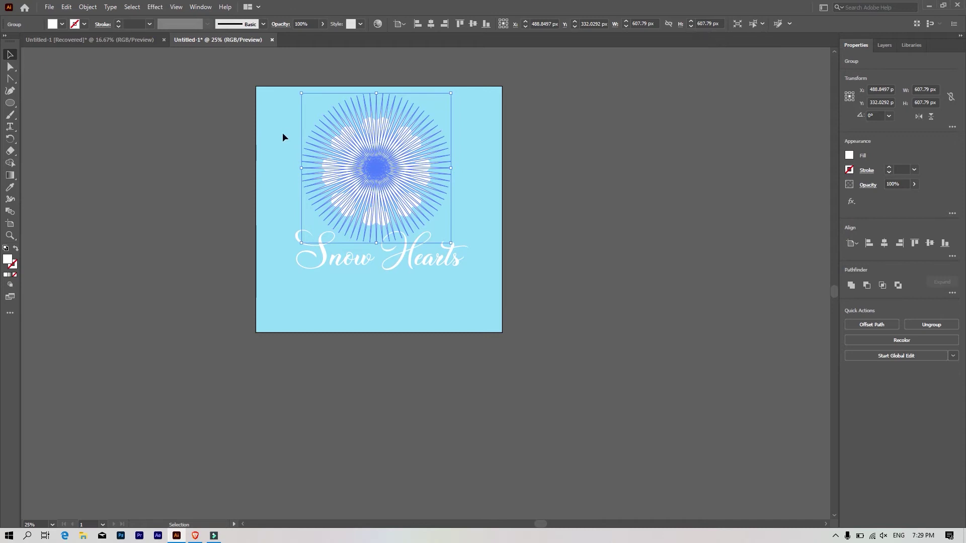
Step: Set the starburst rays' opacity to 62%
scroll(297, 125, up, 3)
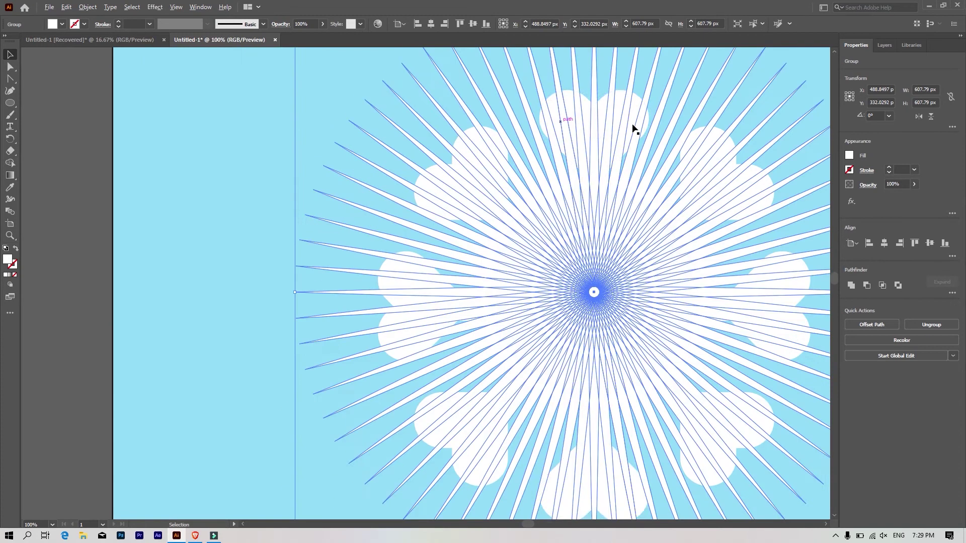
click(247, 166)
scroll(241, 200, down, 1)
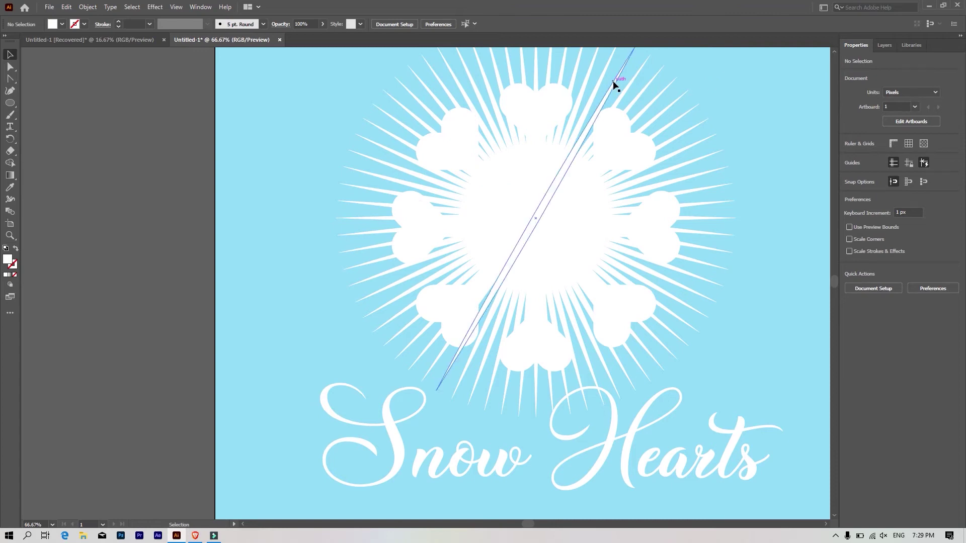
click(614, 82)
click(322, 24)
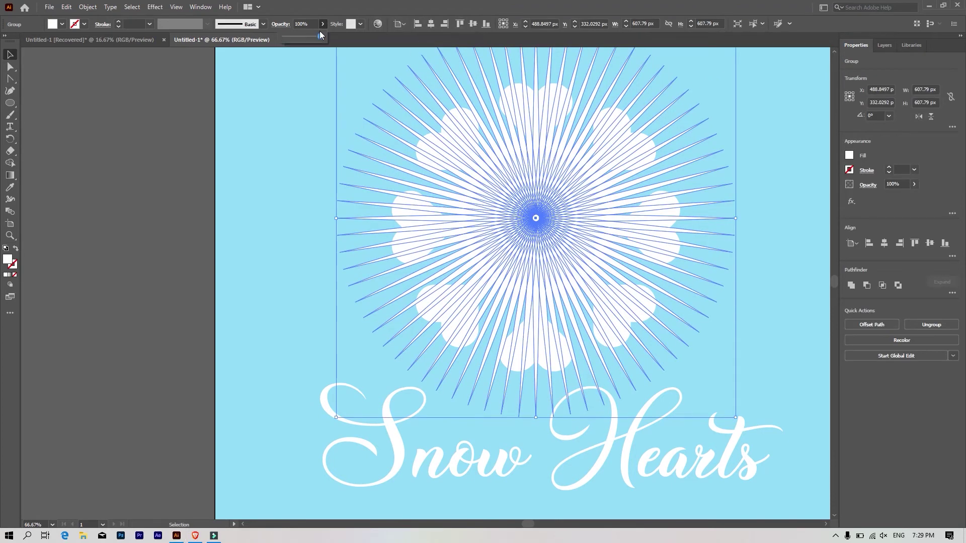
click(230, 134)
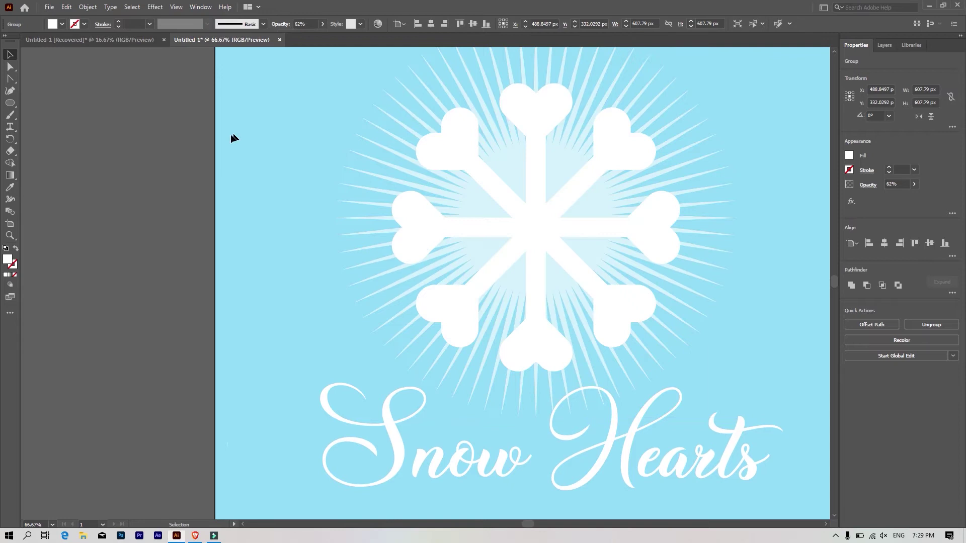
scroll(225, 167, down, 1)
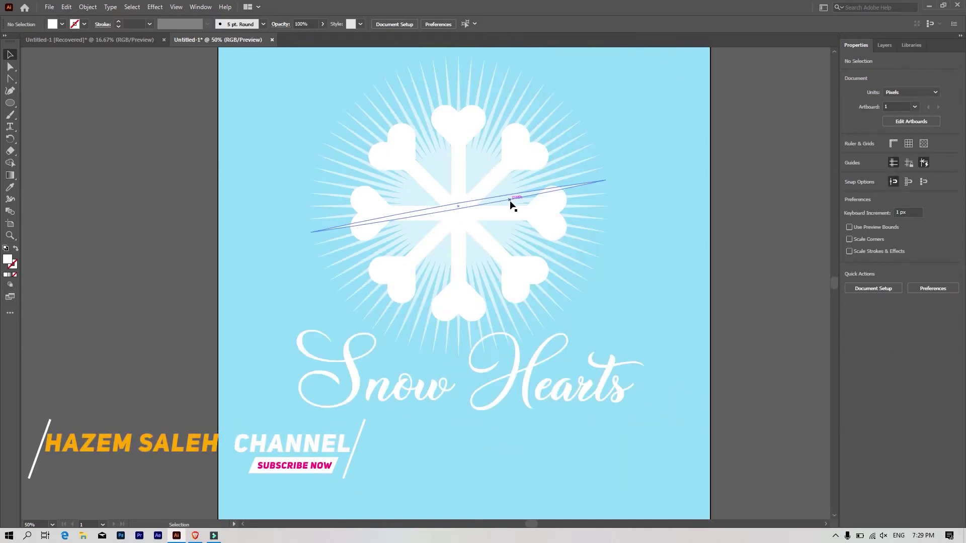
Step: Give the snowflake a magenta outline and merge its parts into one shape
click(468, 134)
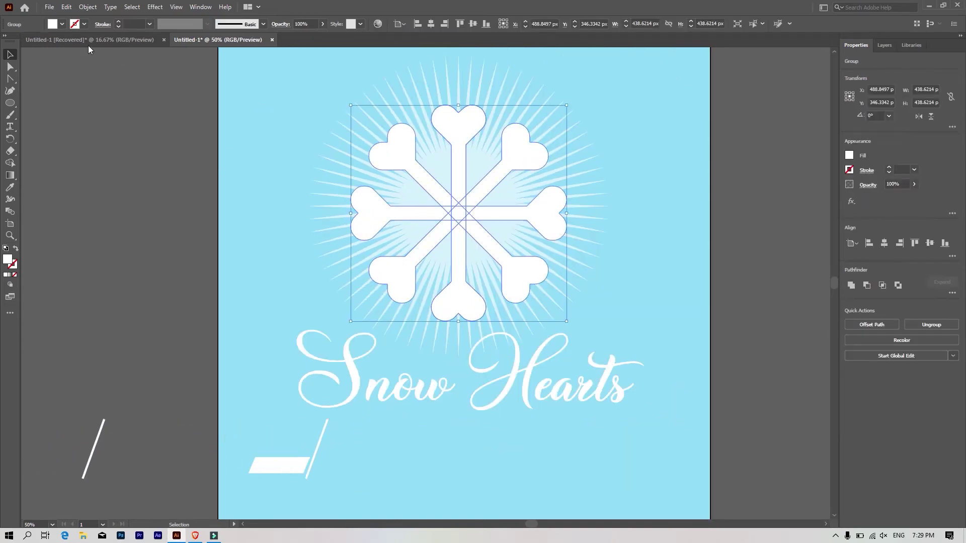
click(84, 24)
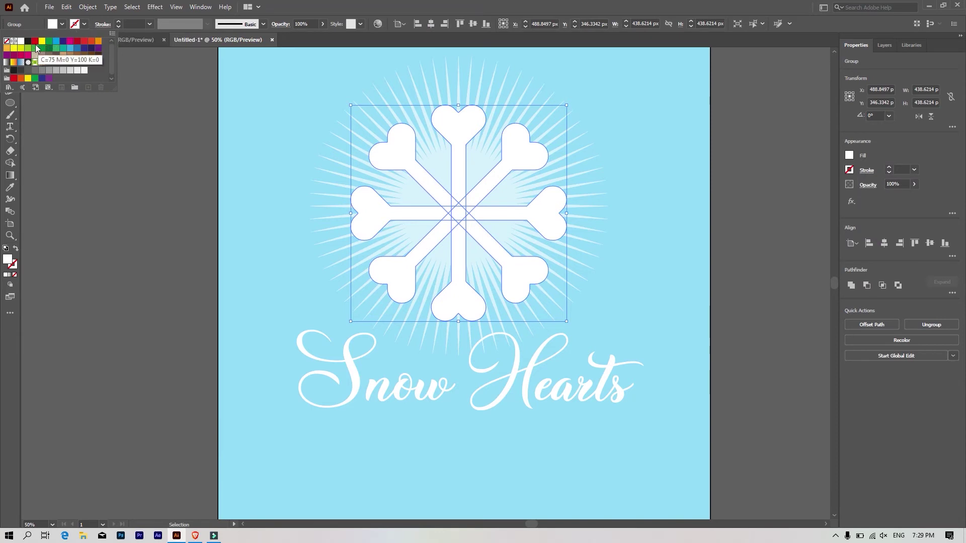
click(70, 43)
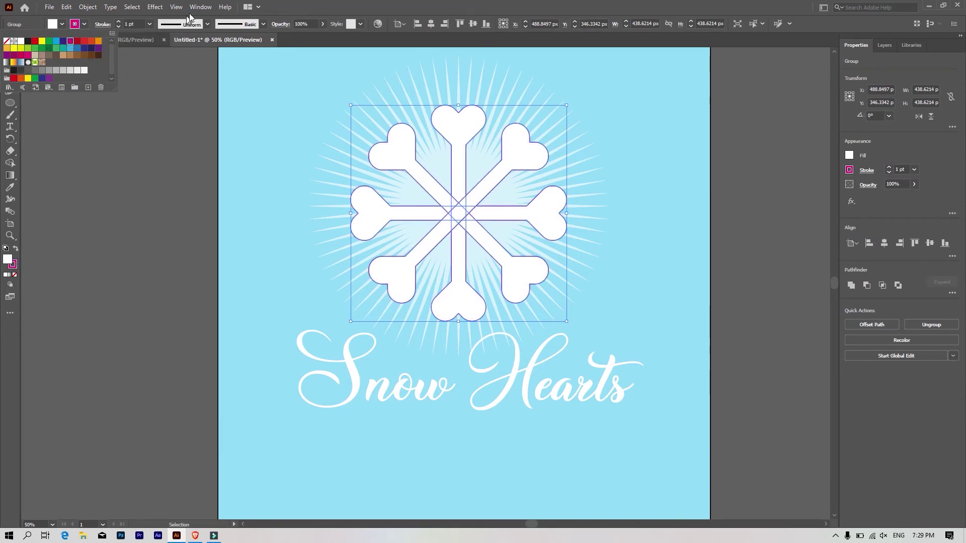
click(333, 4)
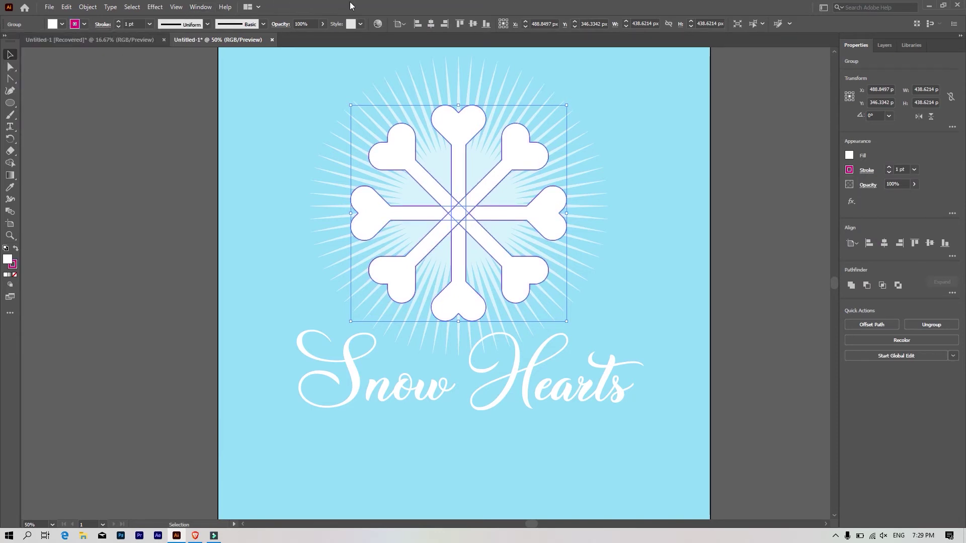
click(263, 121)
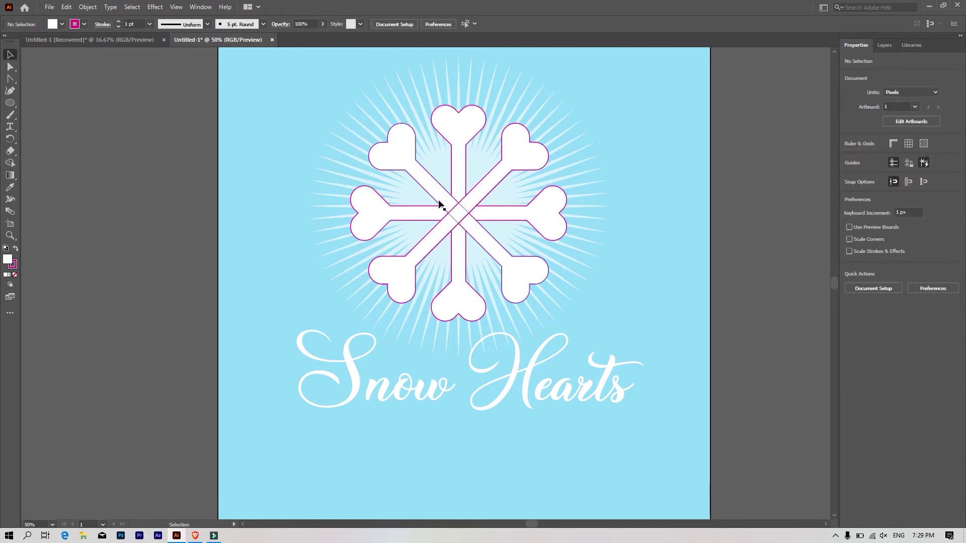
click(472, 207)
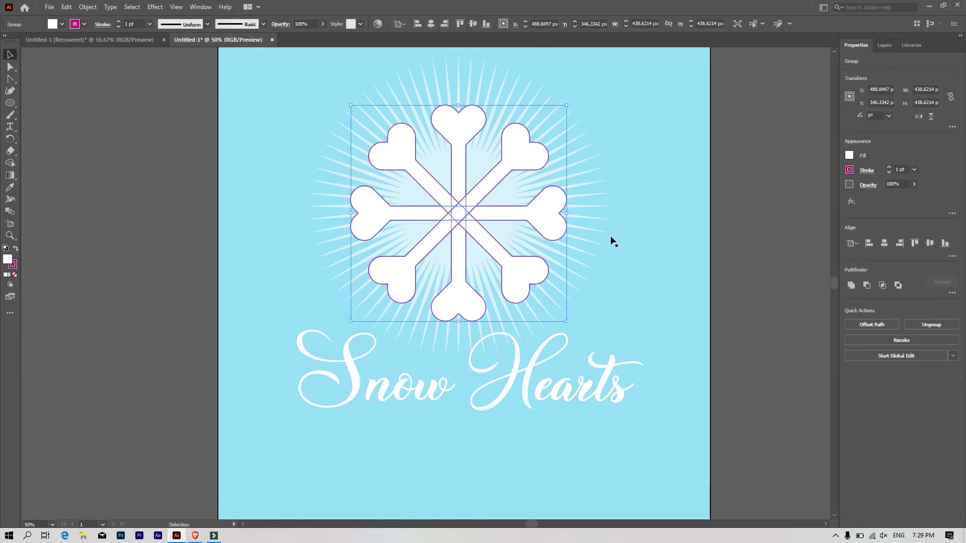
click(852, 286)
click(640, 274)
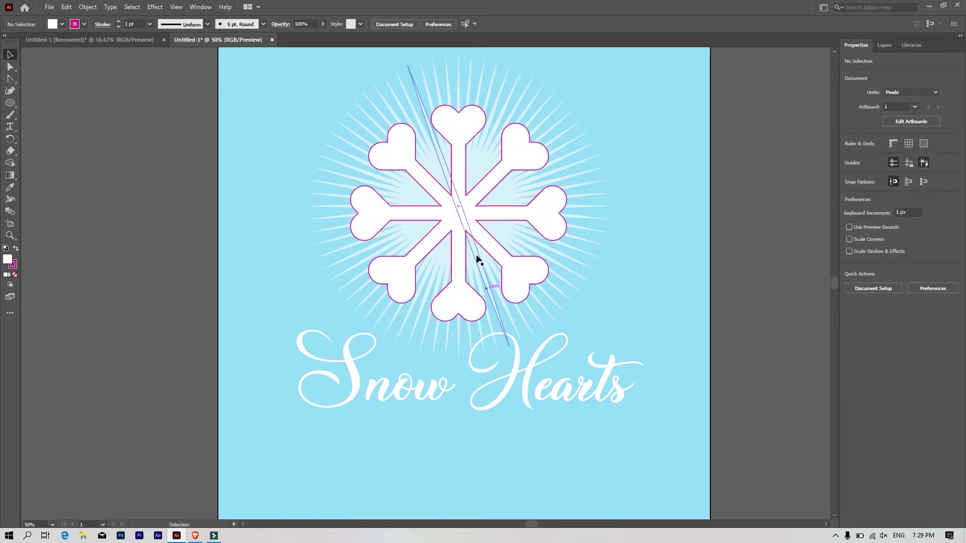
Step: Change the Snow Hearts text outline from magenta to light blue
click(590, 382)
click(83, 24)
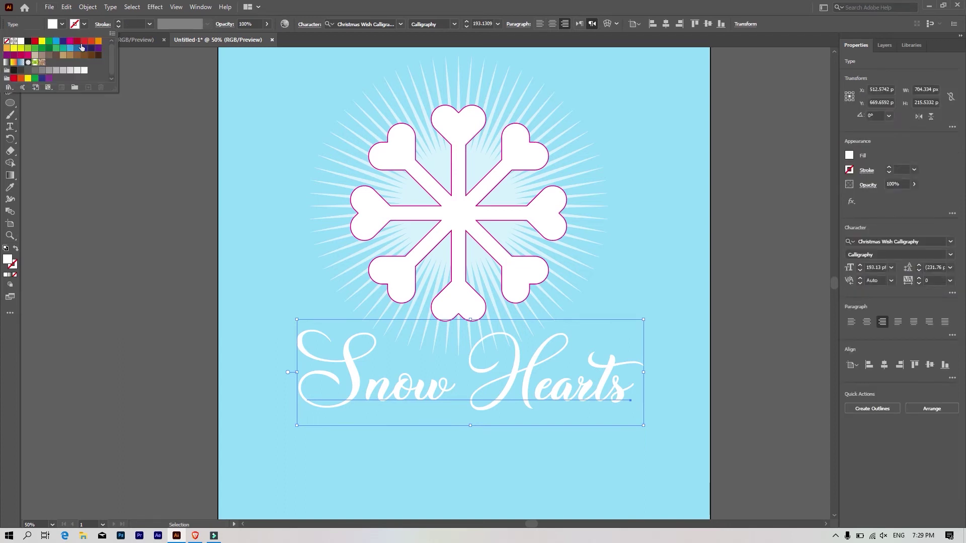
click(72, 43)
click(134, 162)
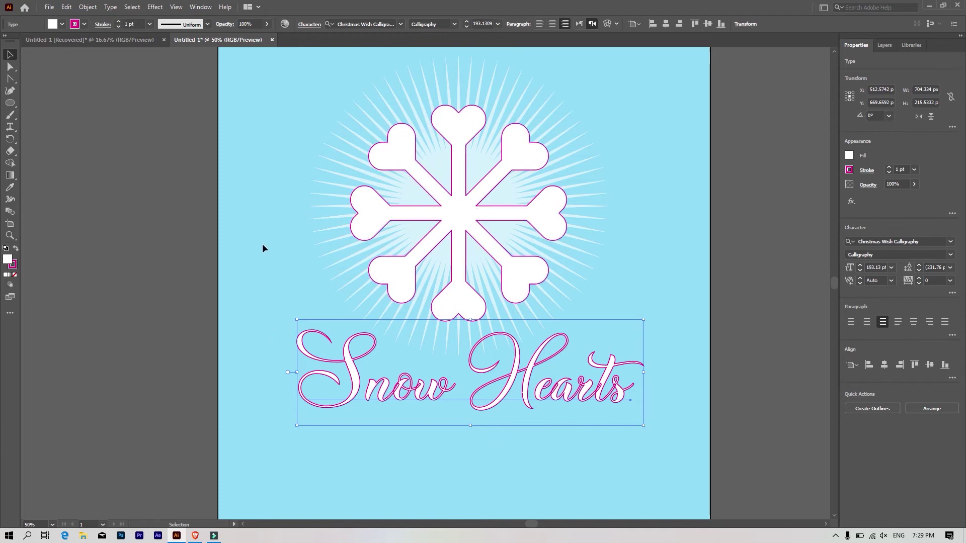
click(84, 24)
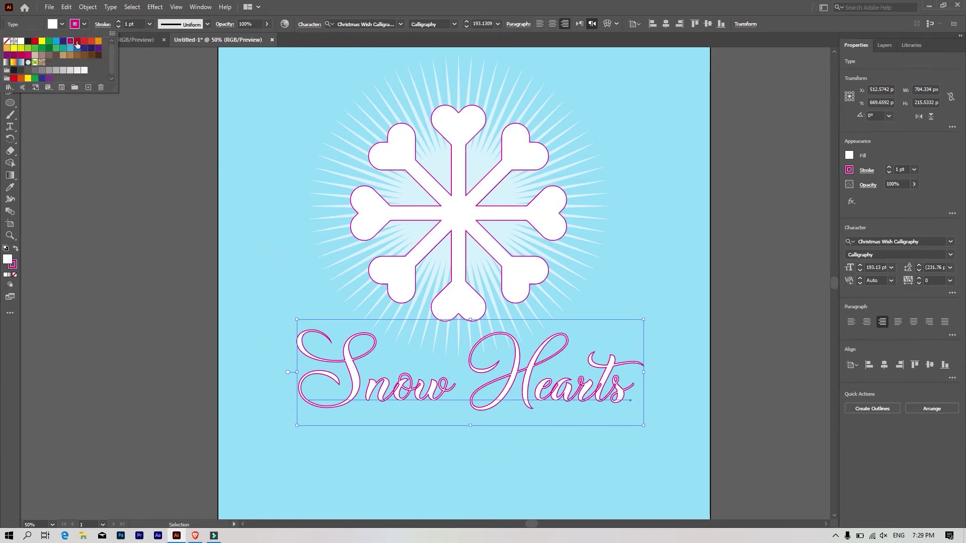
click(72, 49)
click(186, 173)
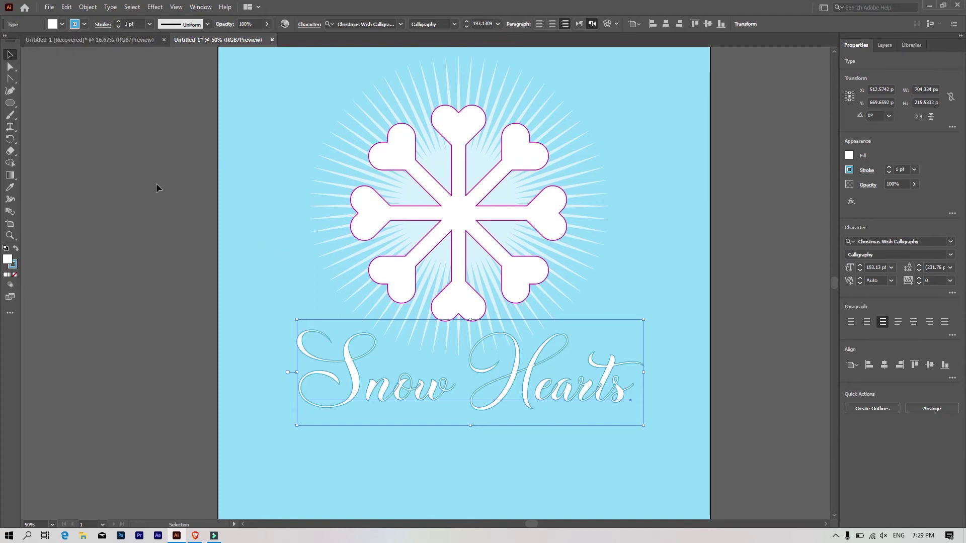
click(143, 192)
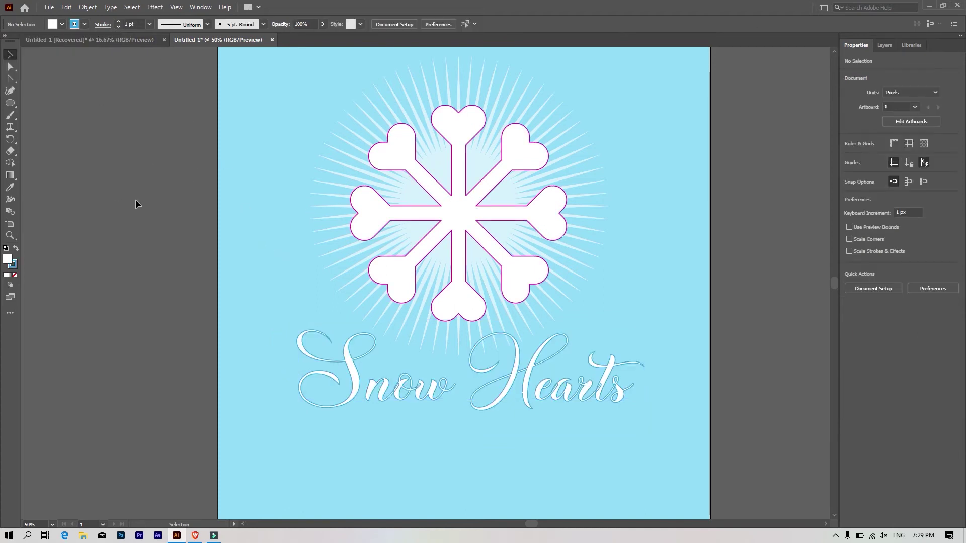
Step: Give the heart snowflake a light blue outline
click(531, 274)
click(84, 24)
click(71, 49)
click(147, 169)
click(158, 211)
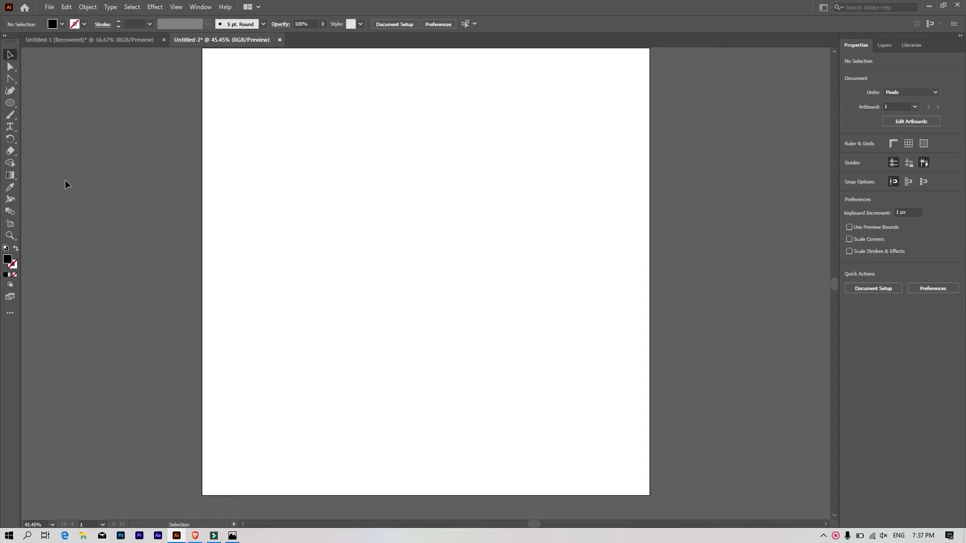
Step: Choose the Type tool and confirm the font is Kuenstler 480 Black BT
click(15, 129)
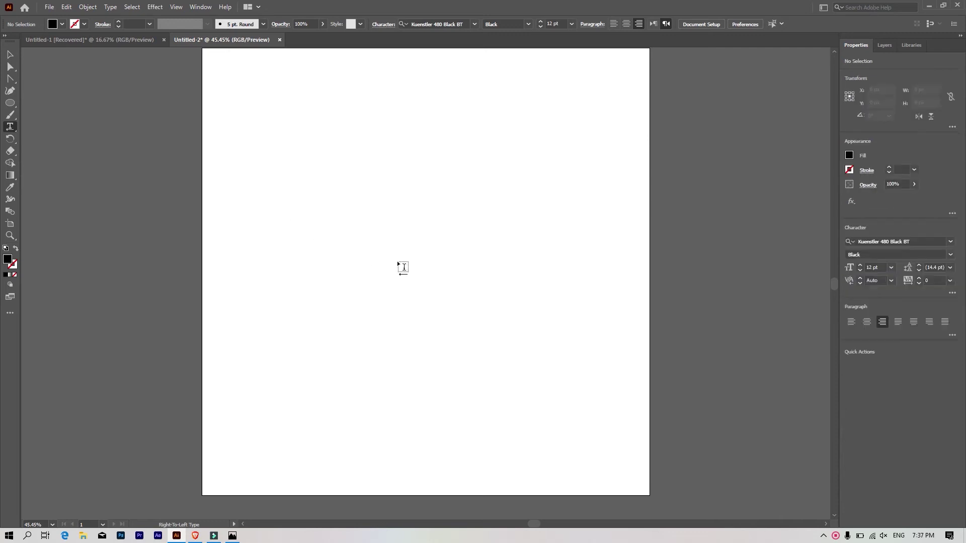
click(475, 24)
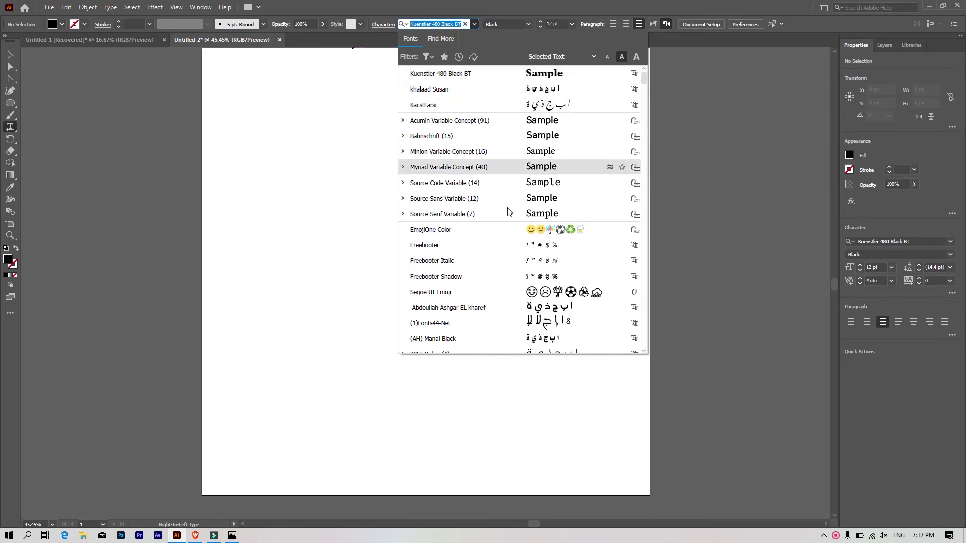
click(663, 50)
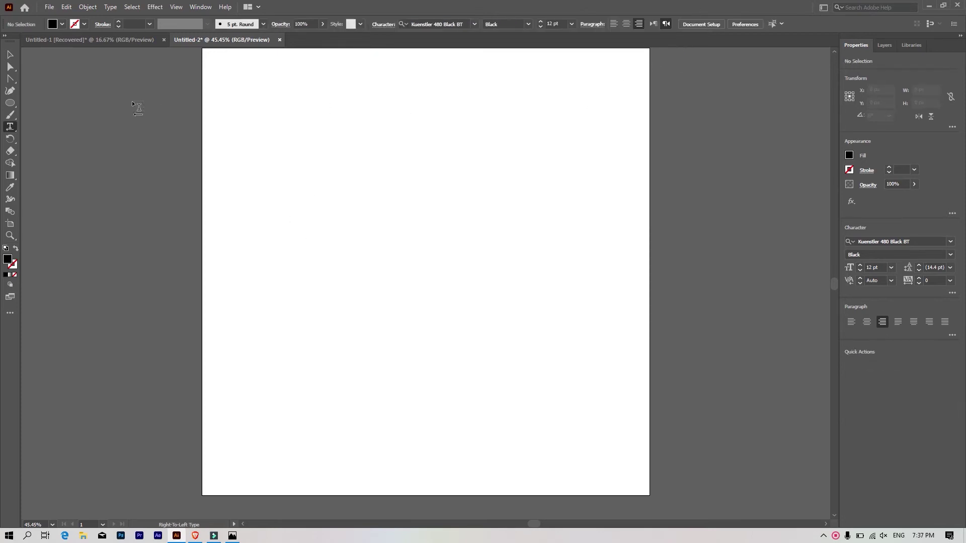
Step: Type 'TWINS' and scale it to span most of the artboard
click(381, 233)
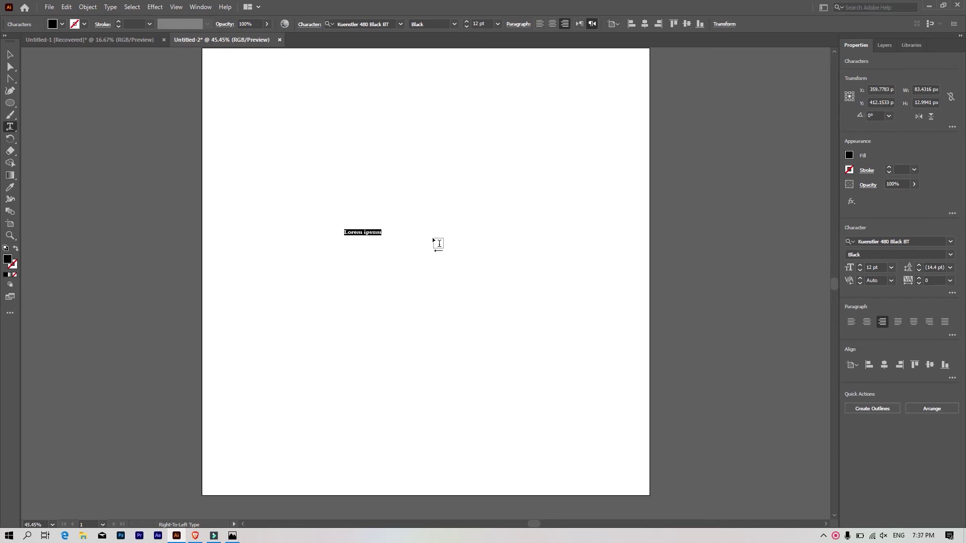
text(TWINS)
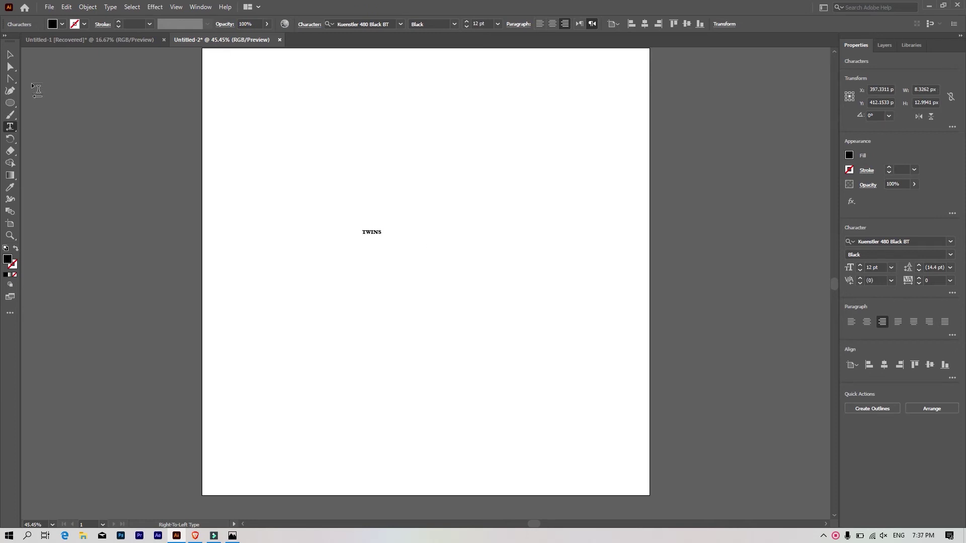
click(10, 54)
drag(382, 237, 534, 279)
drag(512, 241, 548, 243)
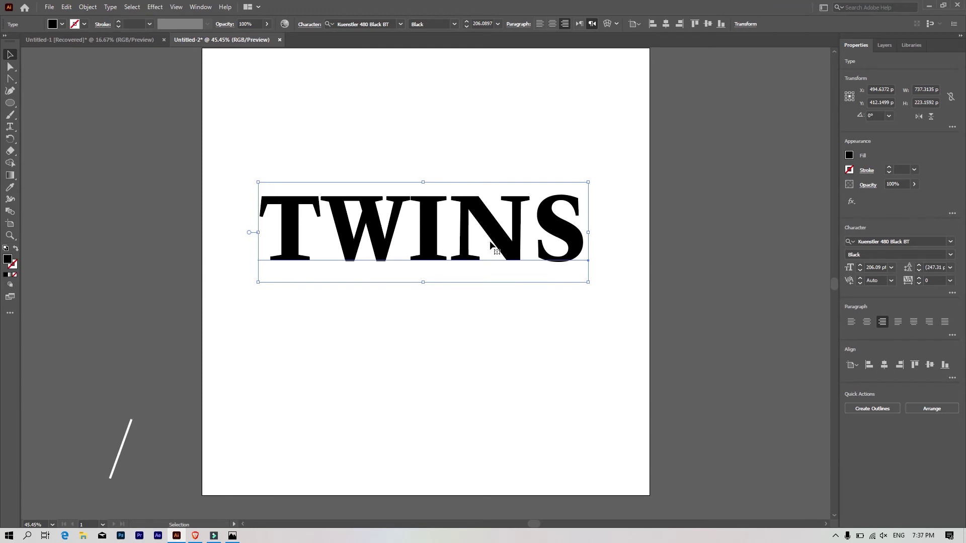
Step: Add a large numeral '2' centred beneath TWINS
click(10, 129)
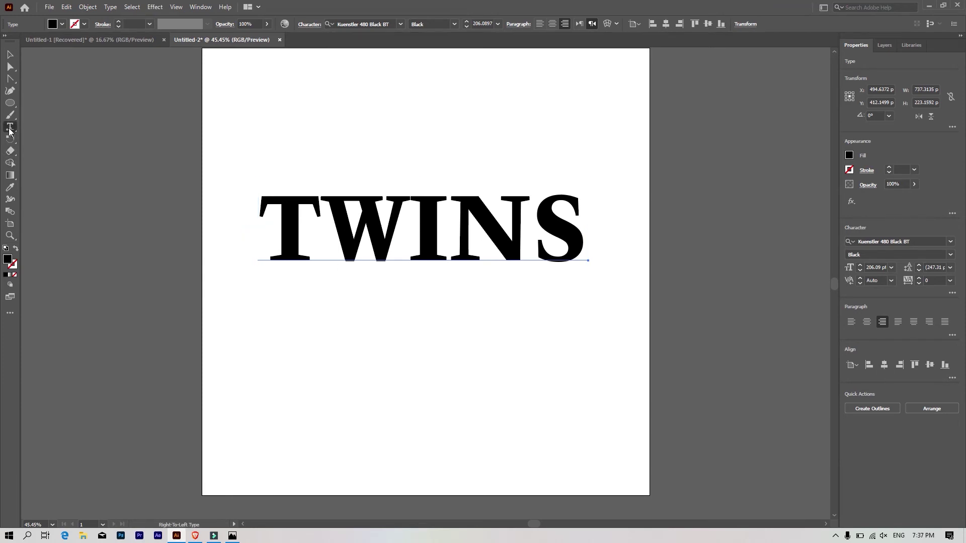
click(384, 371)
text(2)
key(Escape)
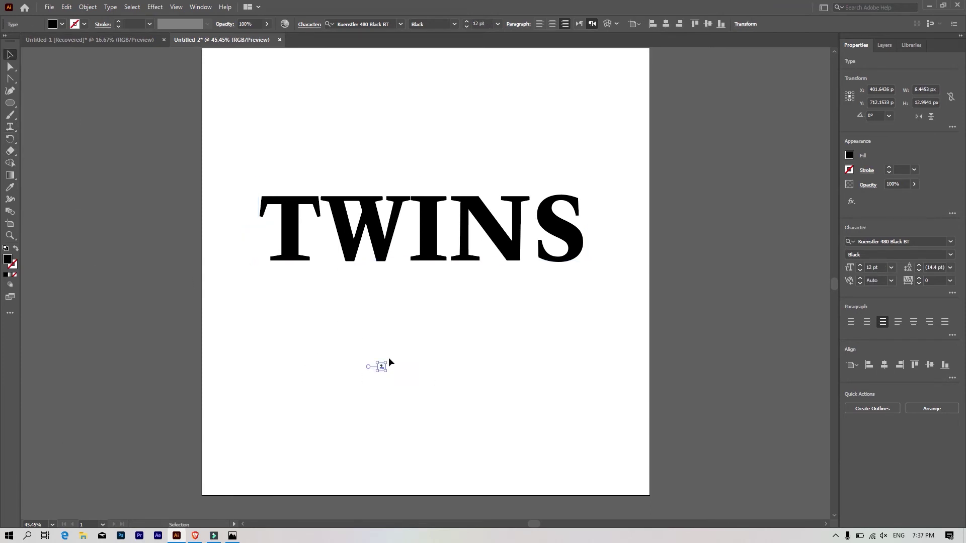
drag(385, 371, 491, 478)
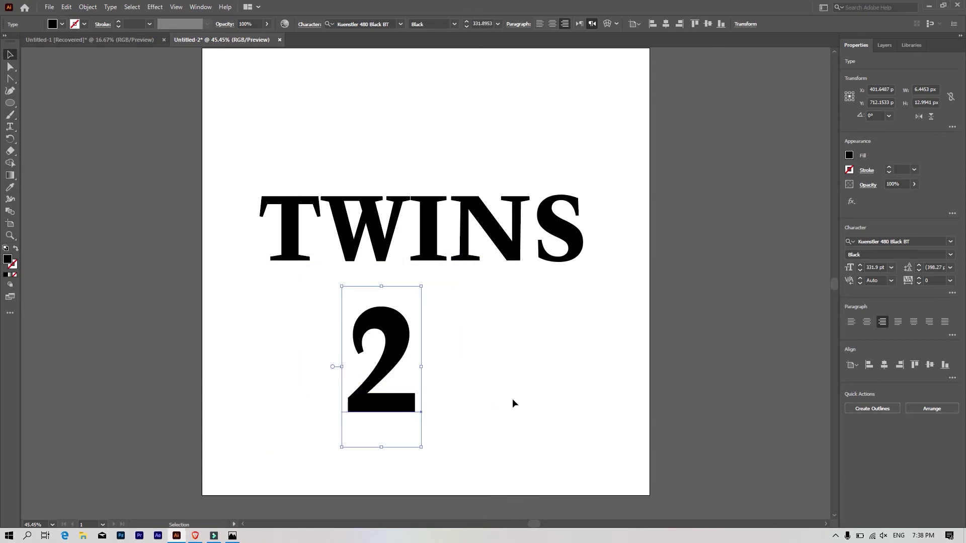
drag(381, 333, 416, 341)
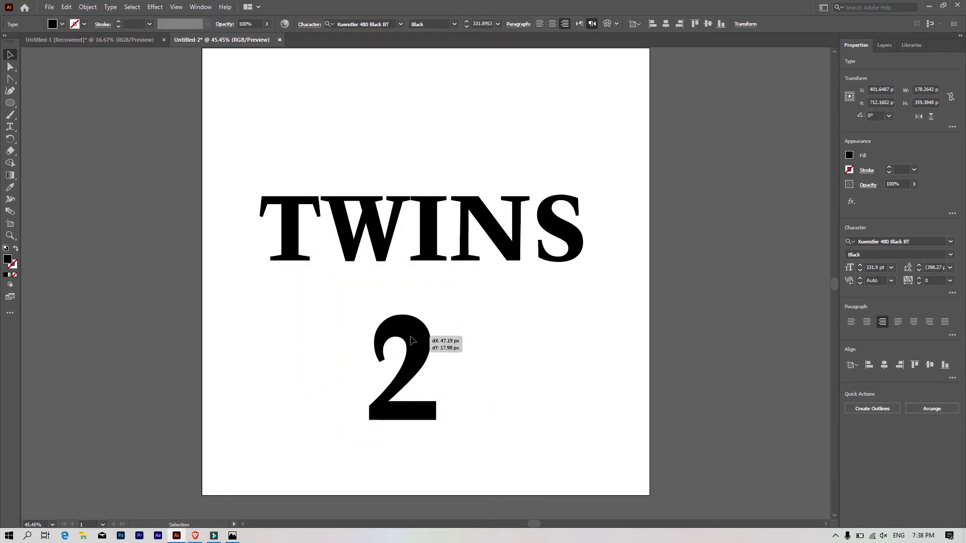
click(509, 327)
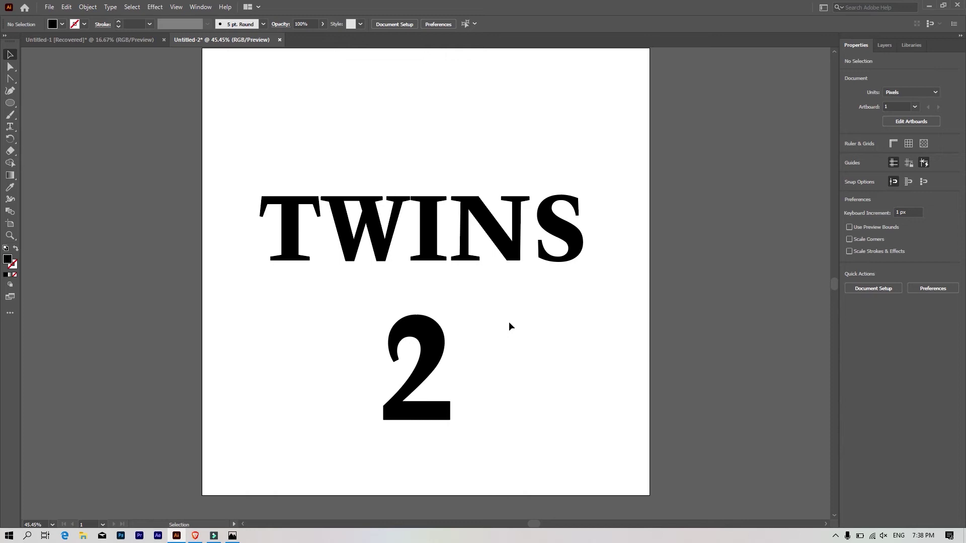
click(469, 240)
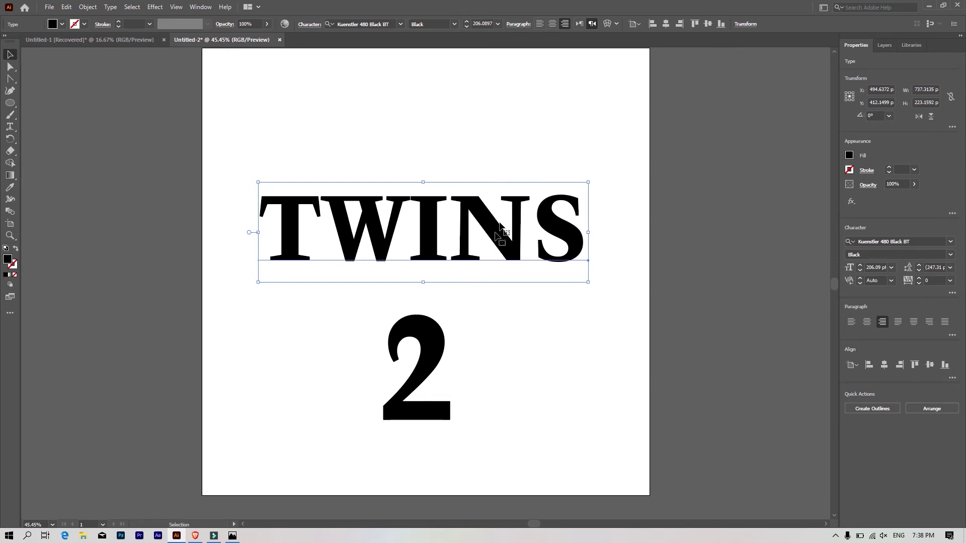
Step: Convert TWINS to outlines, ungroup the letters, and delete the N
right_click(478, 223)
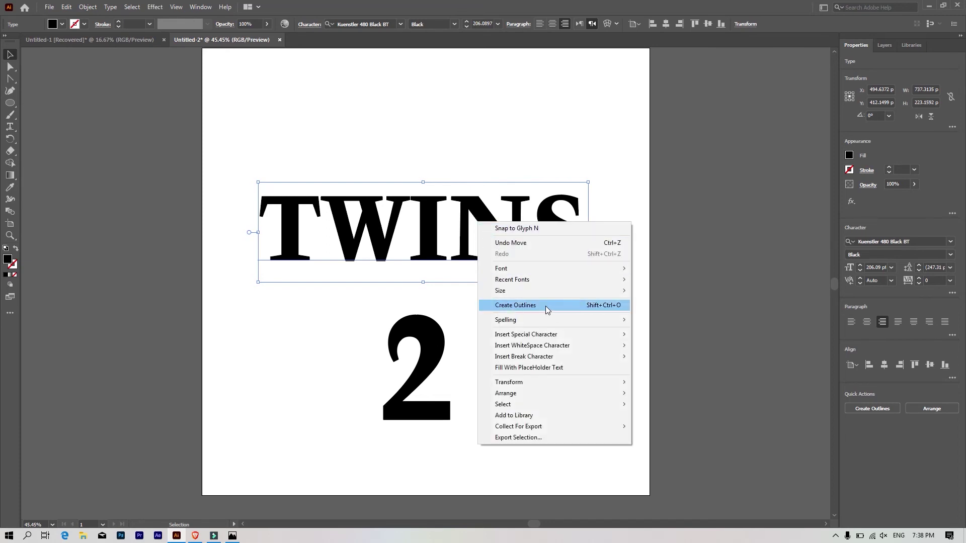
click(546, 305)
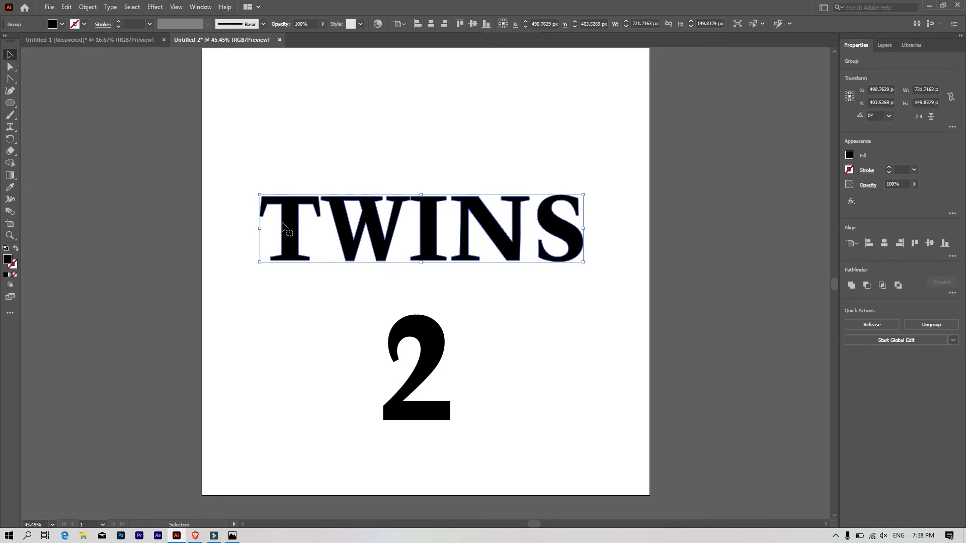
right_click(483, 218)
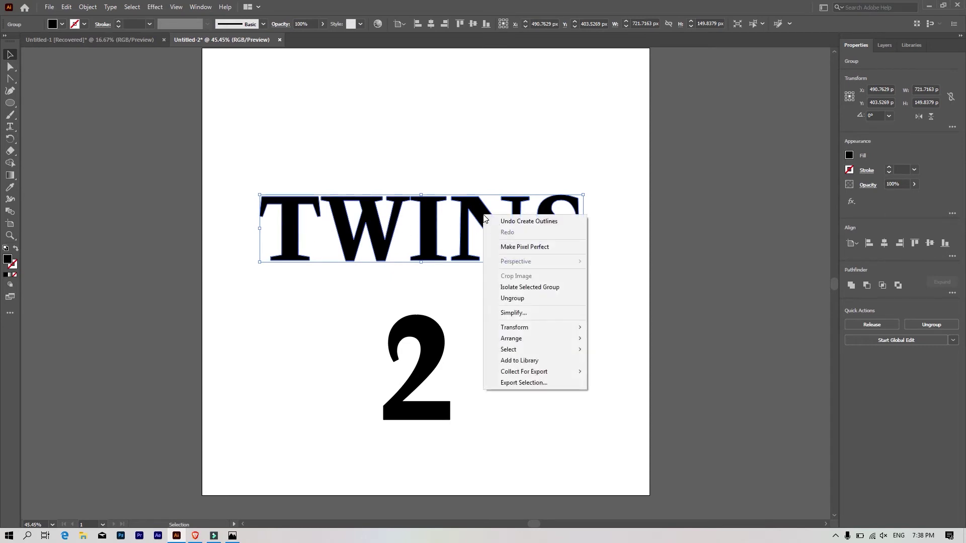
click(541, 298)
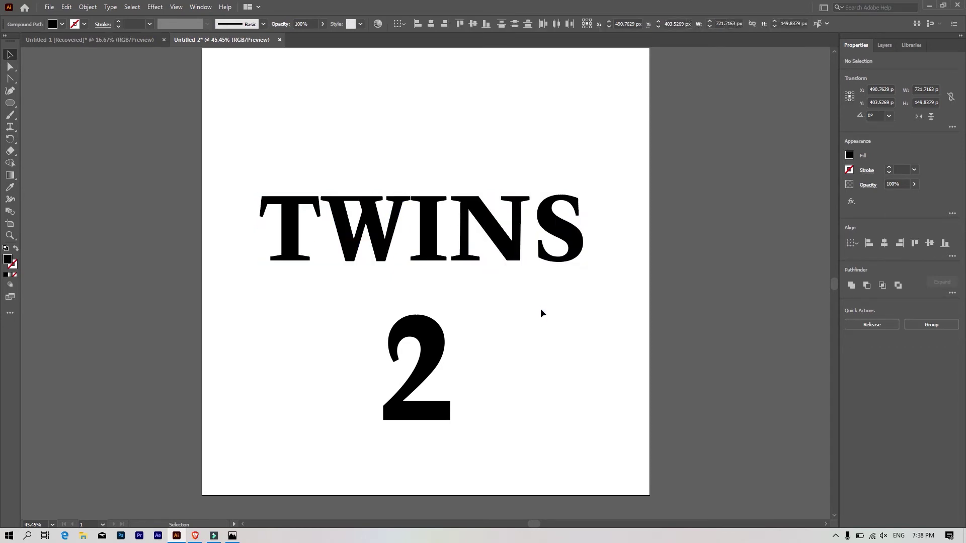
click(309, 215)
click(375, 208)
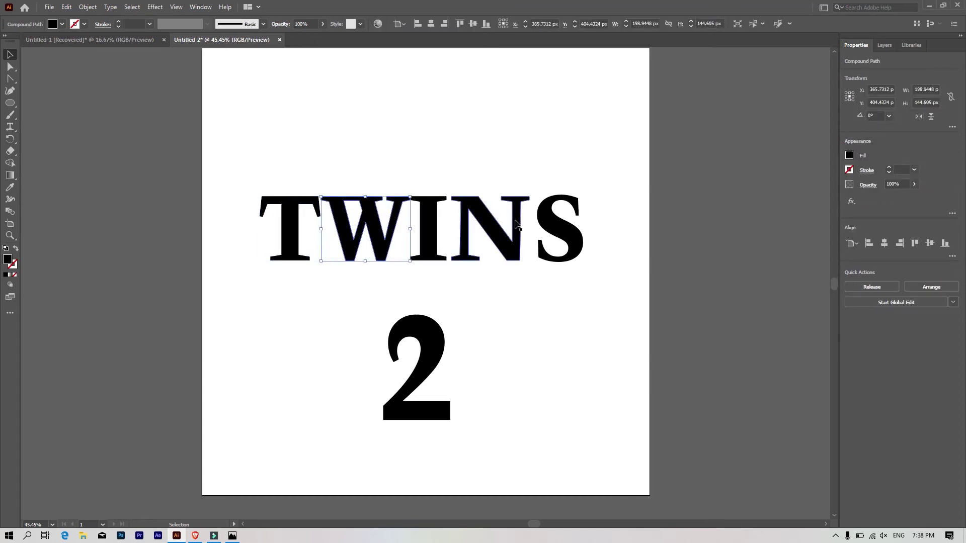
click(516, 223)
key(Delete)
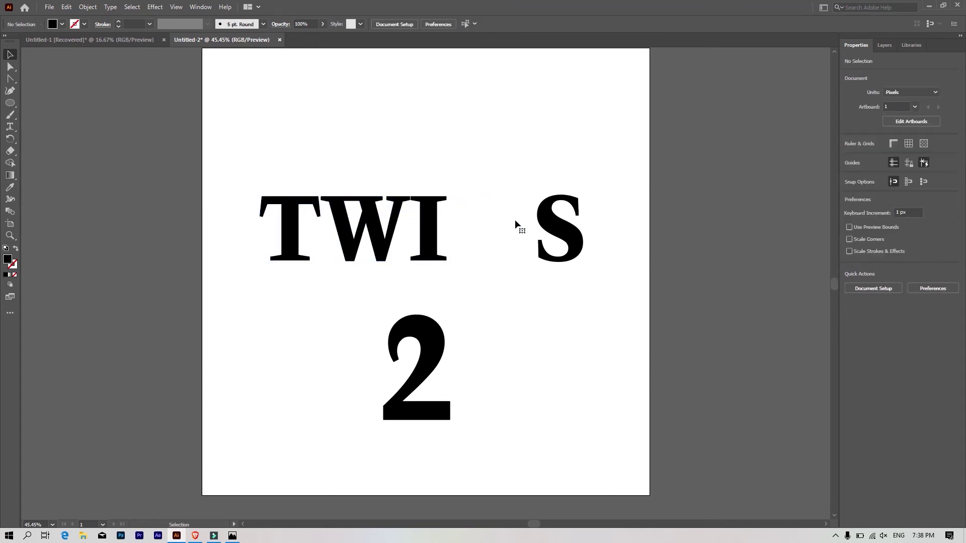
Step: Rotate the 2 sideways into the gap left by the N
click(435, 342)
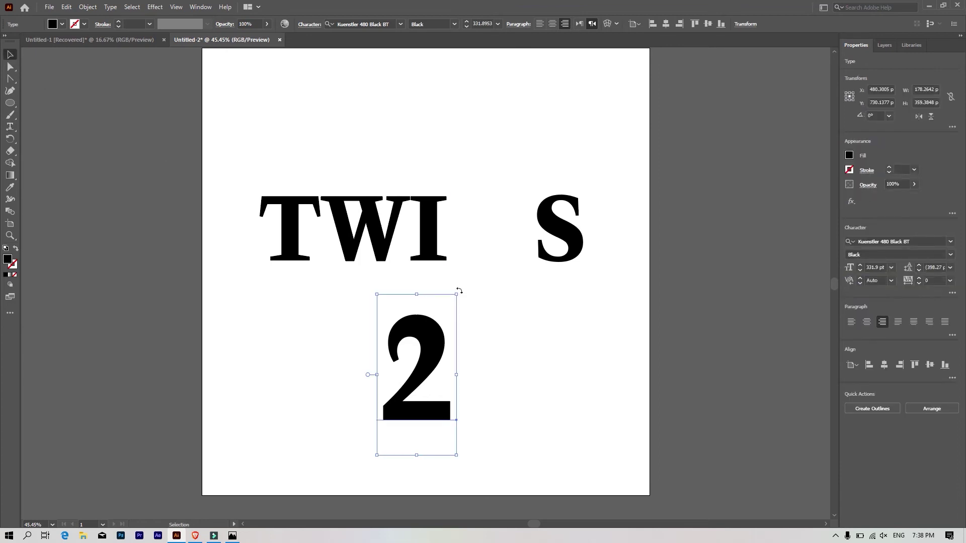
mouse_move(459, 291)
mouse_down()
mouse_move(485, 410)
mouse_move(537, 251)
mouse_move(555, 267)
mouse_move(519, 250)
mouse_up()
drag(489, 202, 489, 192)
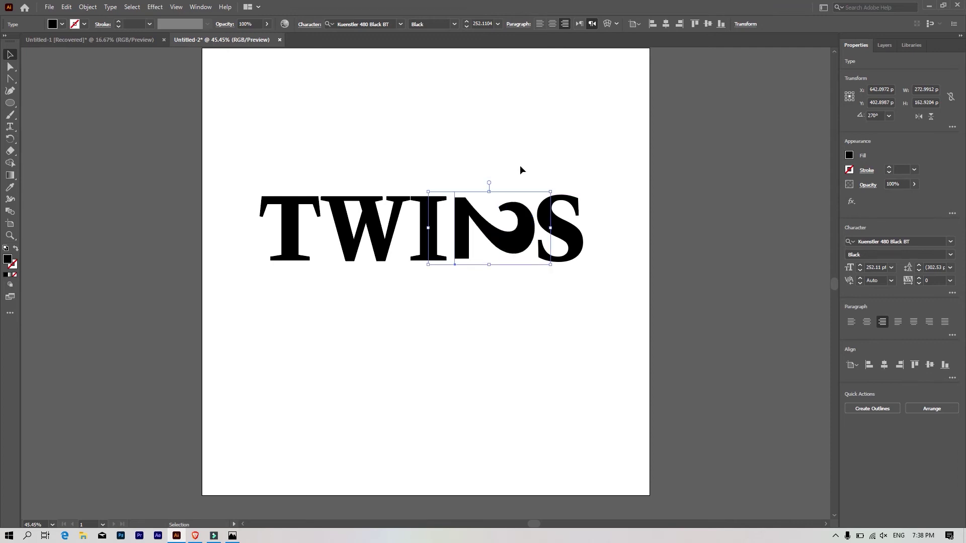
click(545, 275)
click(469, 258)
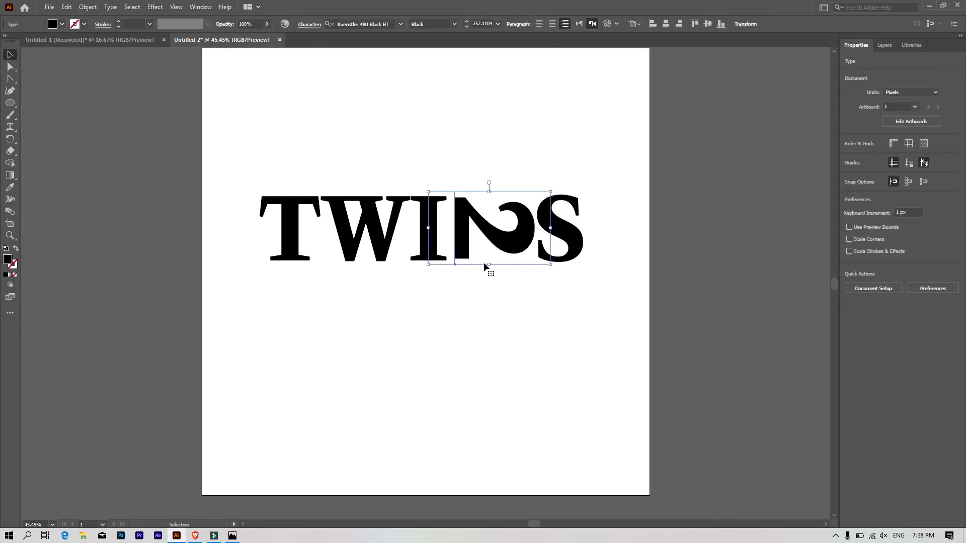
drag(491, 262, 491, 267)
click(508, 316)
Step: Select all the letters and enlarge the whole word
drag(568, 189, 140, 327)
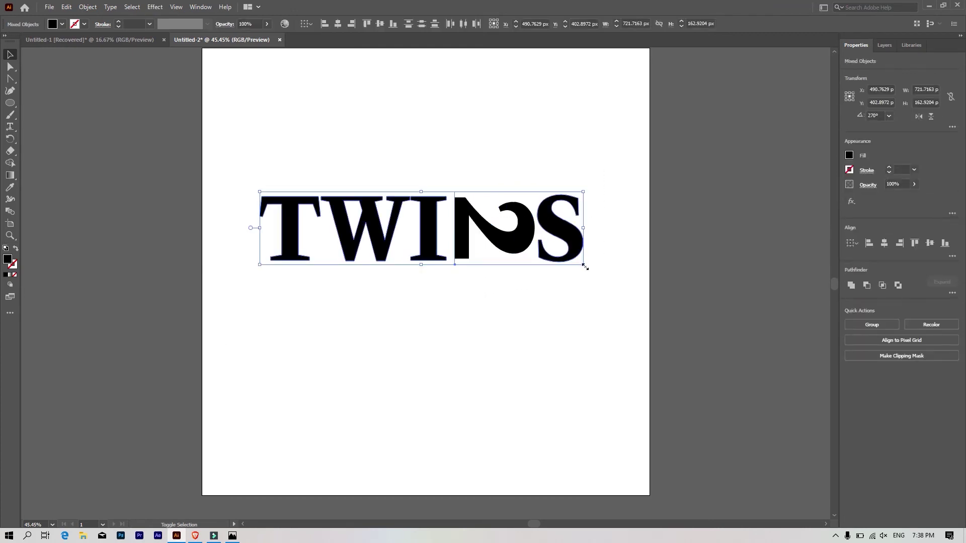
drag(585, 266, 593, 270)
click(541, 355)
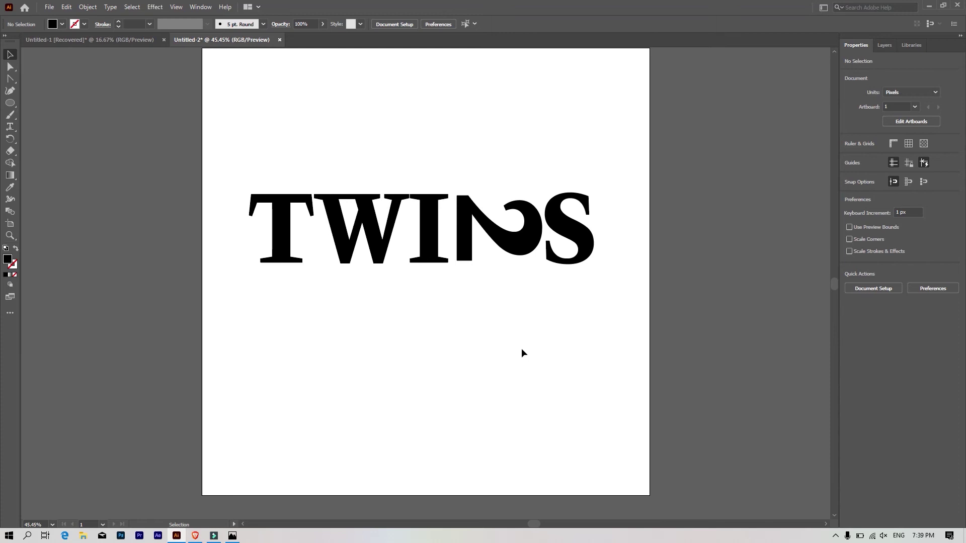
Step: Draw a tall narrow black bar and round its corners into a capsule
drag(614, 158, 229, 261)
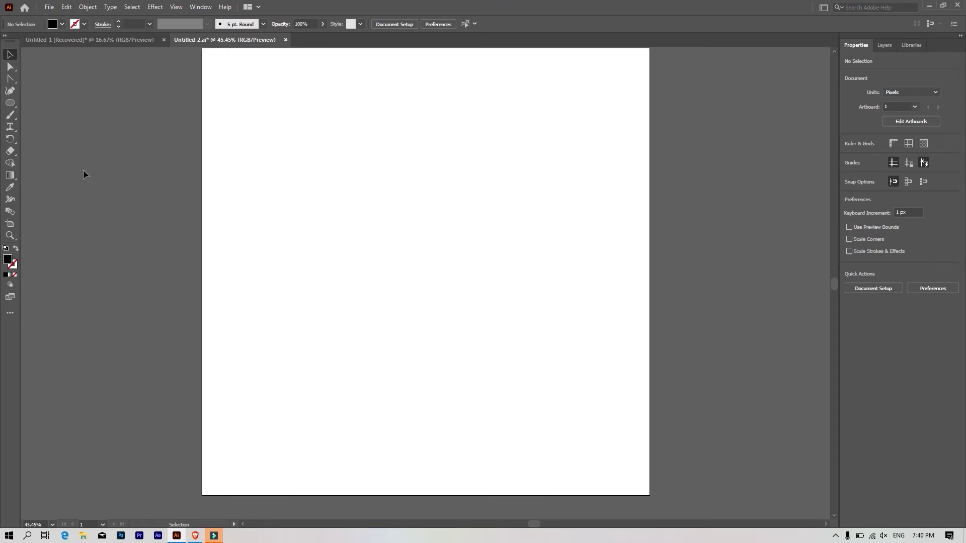
right_click(6, 104)
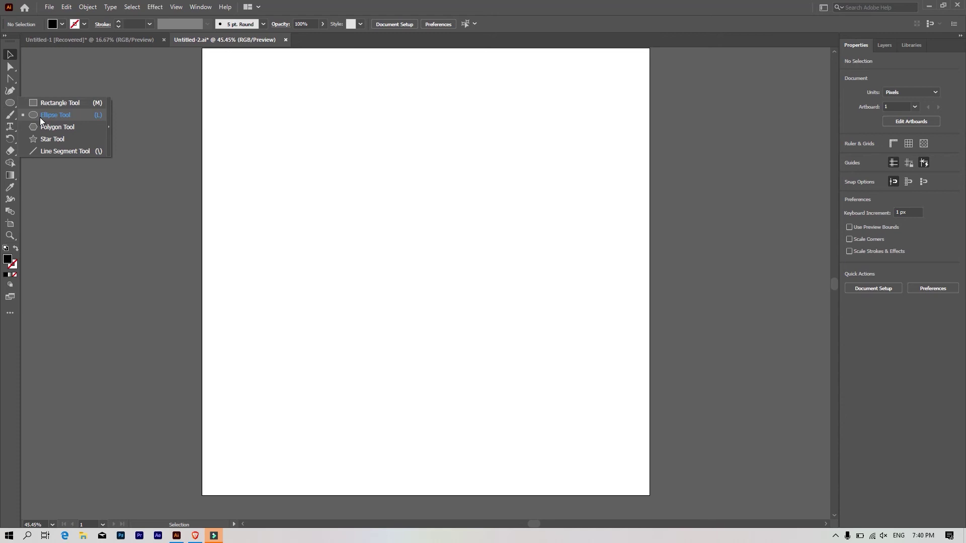
click(50, 103)
drag(363, 167, 410, 259)
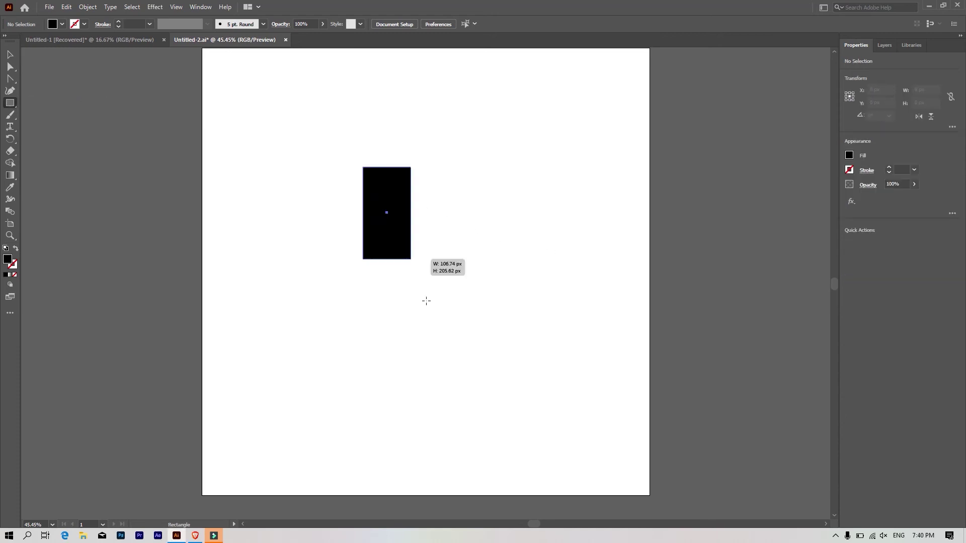
drag(426, 301, 407, 315)
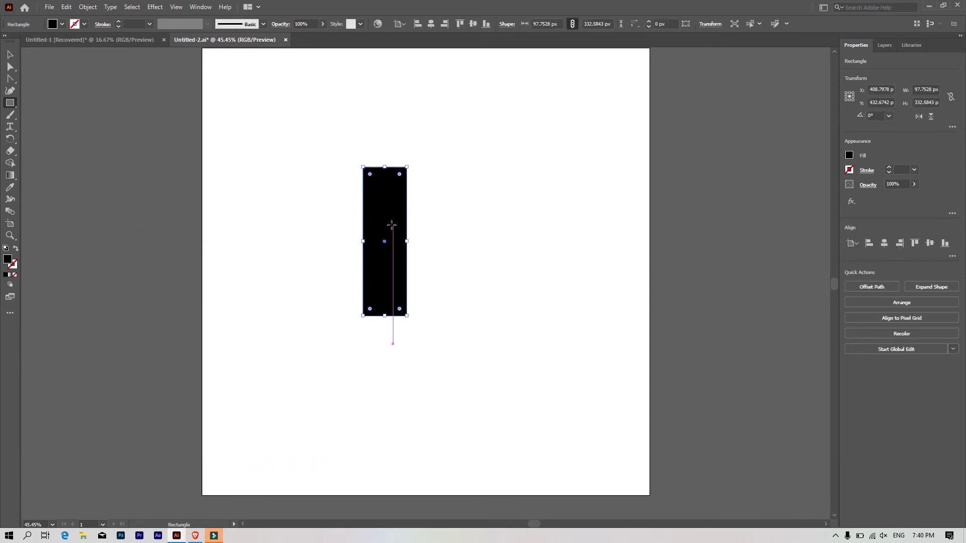
click(11, 66)
drag(398, 175, 360, 249)
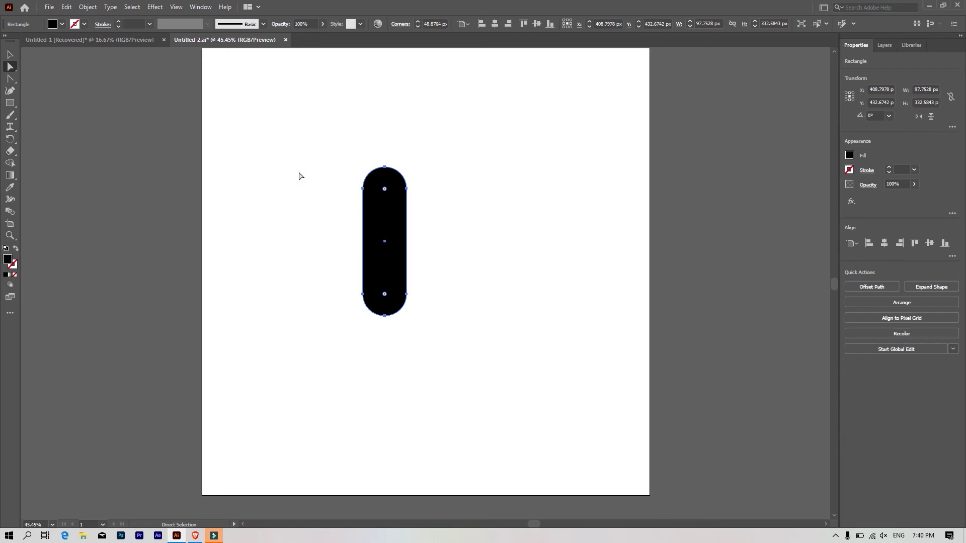
Step: Tilt the capsule so it leans to the right
click(11, 56)
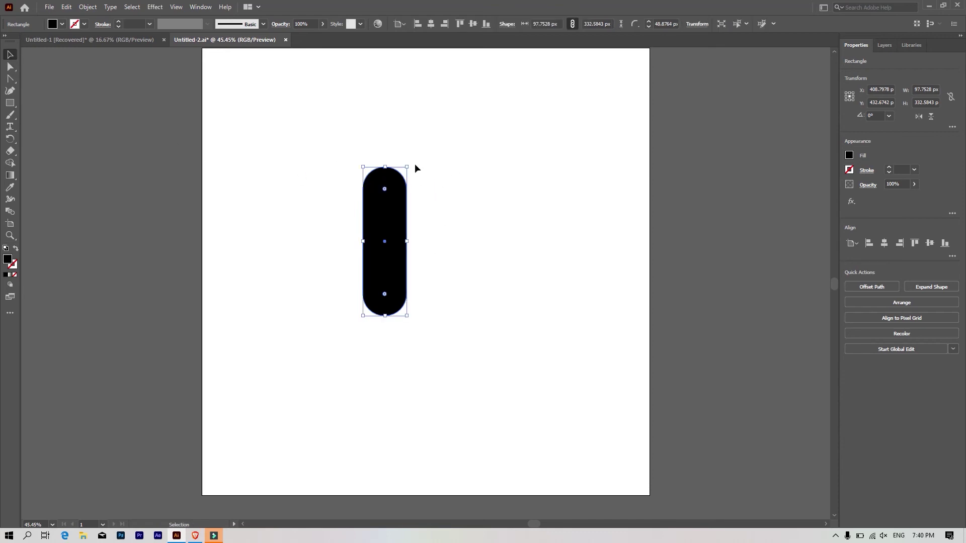
drag(410, 165, 432, 177)
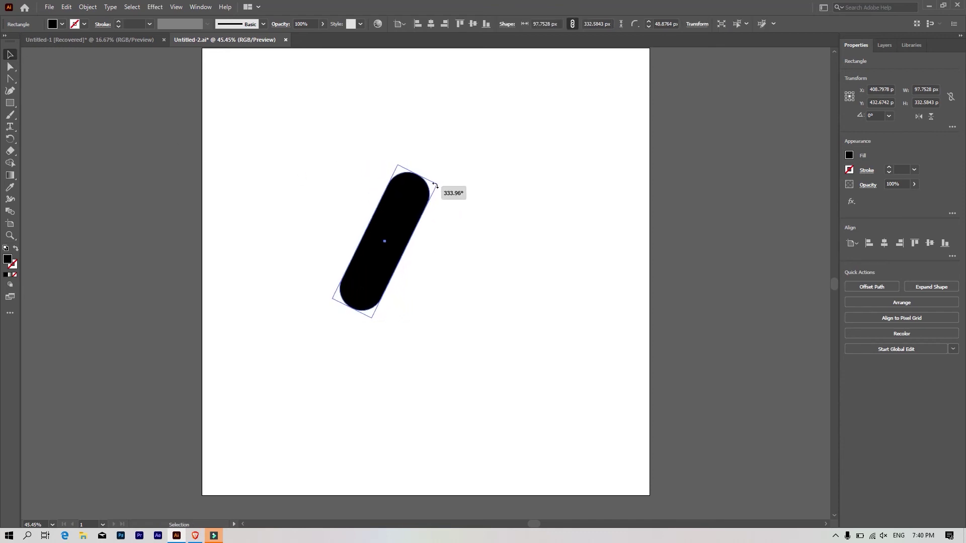
click(421, 291)
right_click(393, 234)
click(401, 218)
Step: Add a vertically reflected copy and rotate both capsules into a symmetric X
right_click(400, 217)
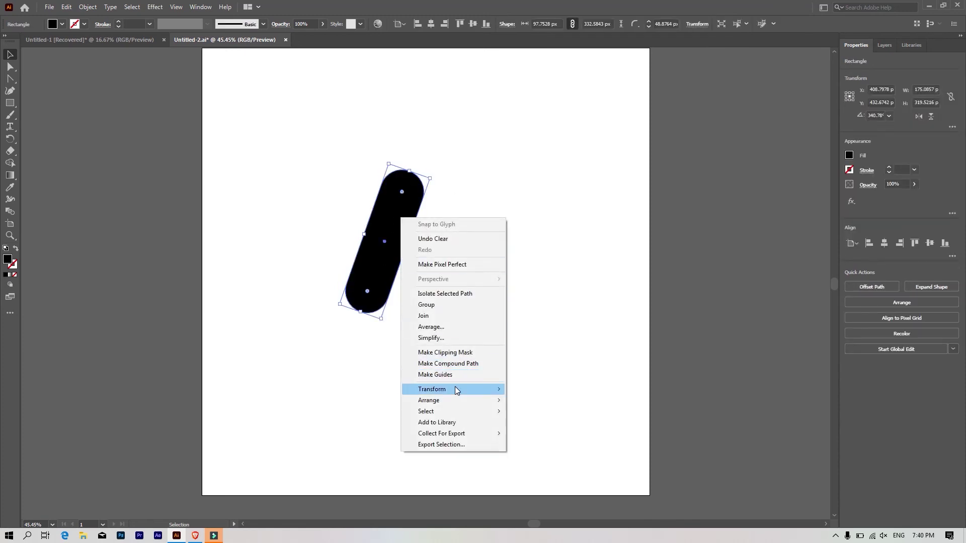
click(563, 426)
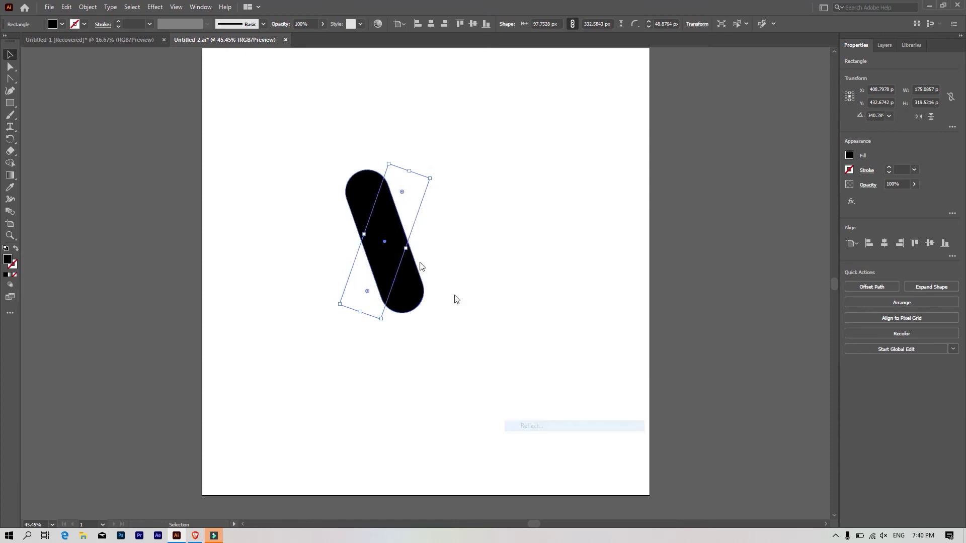
click(430, 228)
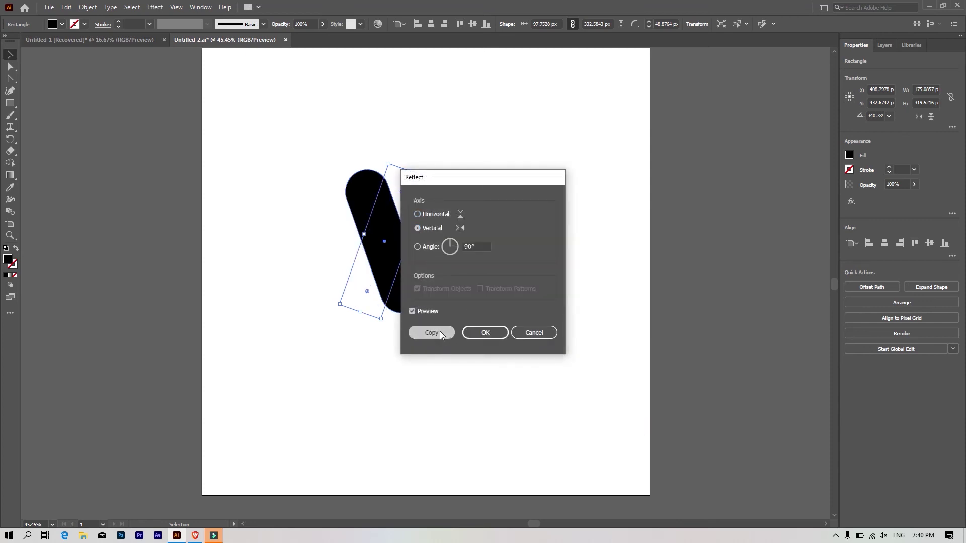
click(440, 331)
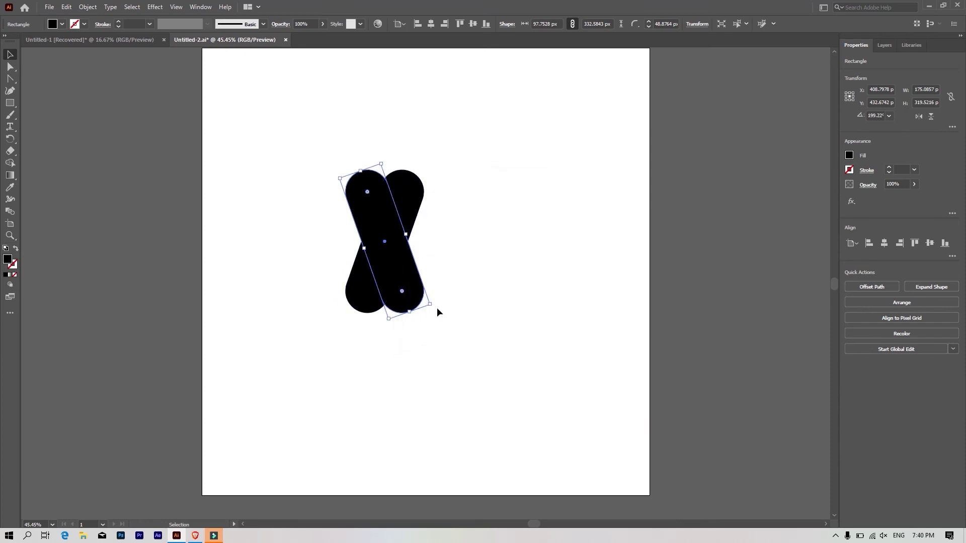
drag(434, 304, 439, 297)
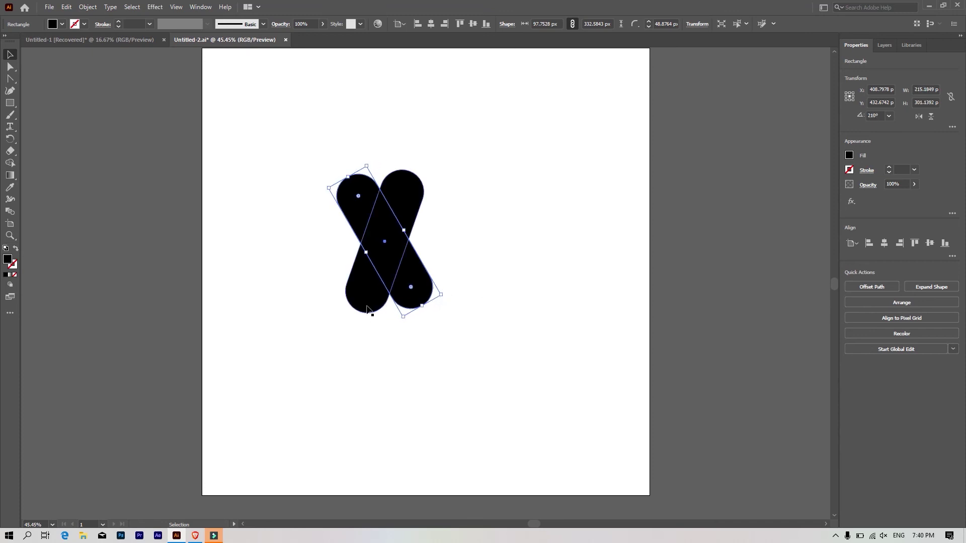
click(366, 304)
drag(385, 321, 412, 343)
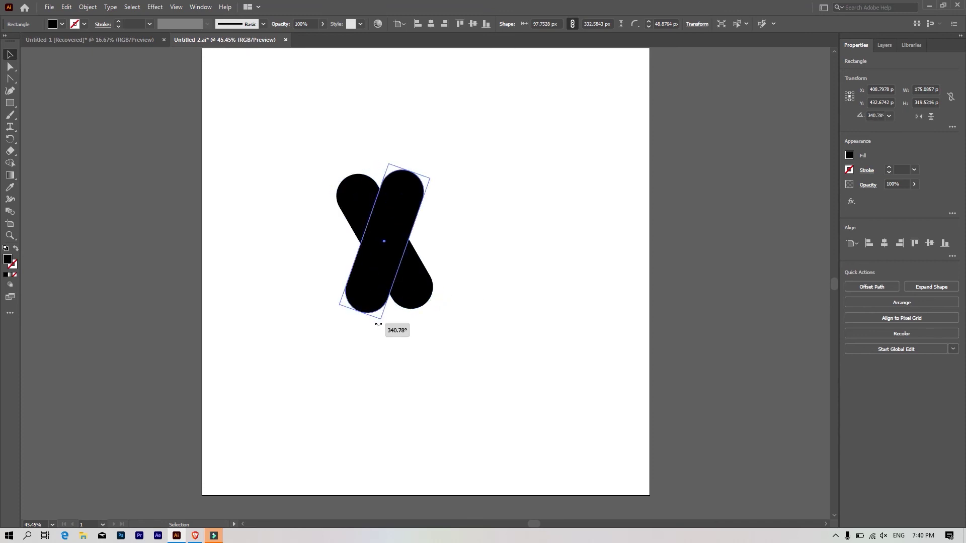
click(423, 334)
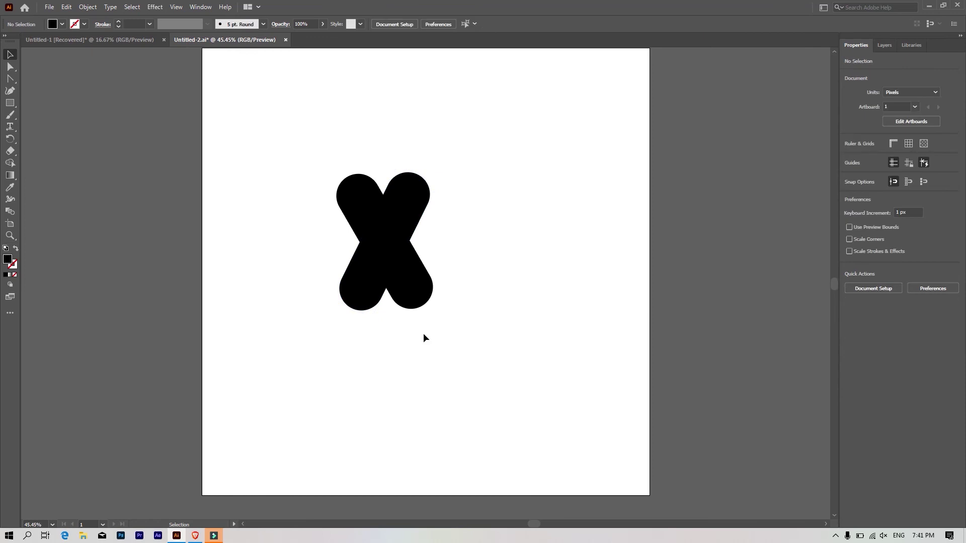
Step: With Shape Builder, delete the X's two bottom lobes and merge the rest into a heart
drag(302, 179, 439, 266)
click(513, 237)
drag(248, 118, 425, 314)
click(10, 162)
alt+click(363, 282)
alt+click(410, 289)
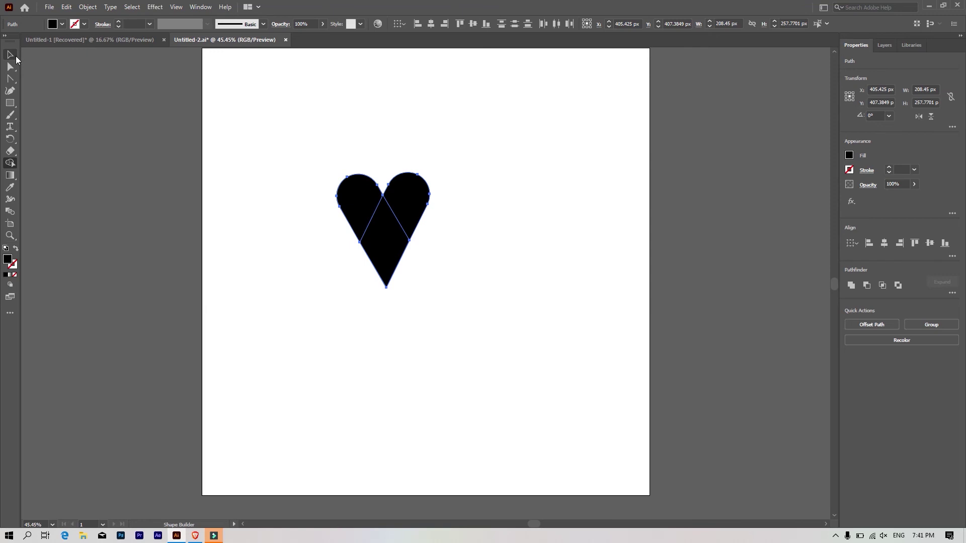
drag(359, 196, 409, 198)
Step: Swap the heart's fill to stroke and give the outline the 5 pt. Round brush
click(14, 56)
click(16, 249)
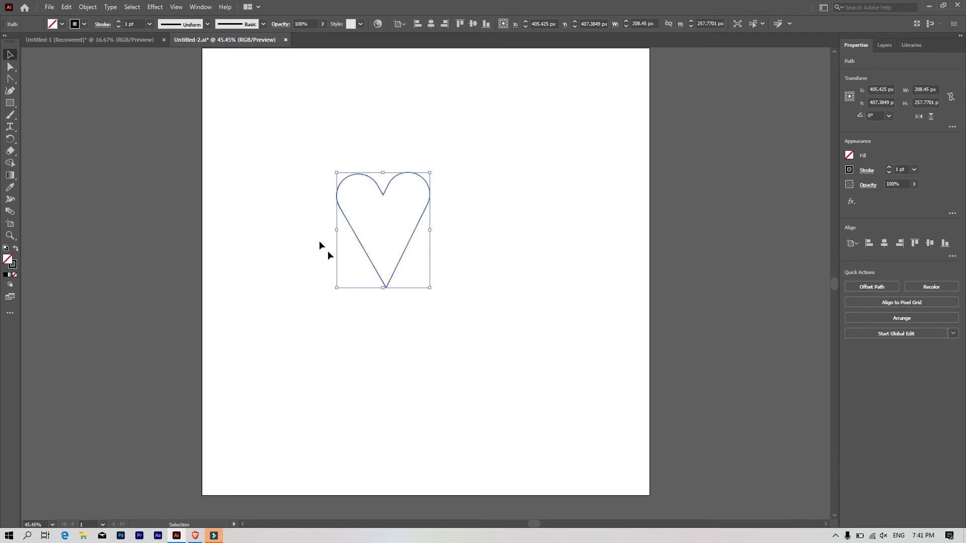
click(228, 25)
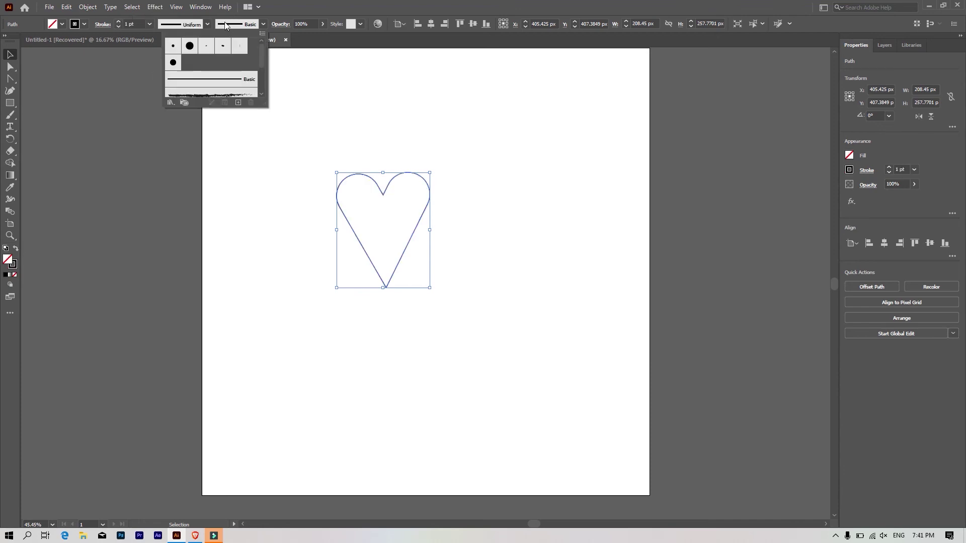
click(172, 48)
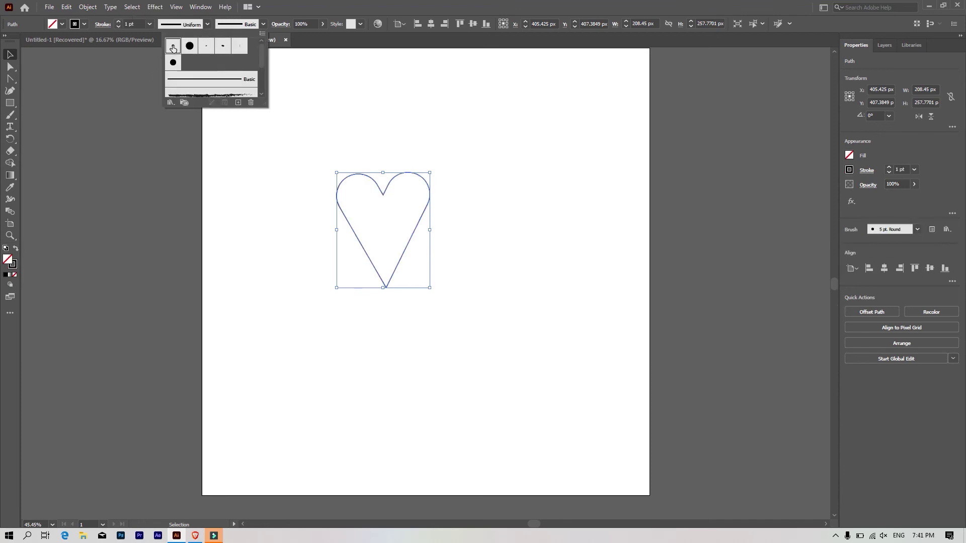
Step: Draw a tall narrow rectangle in the heart, round it into a pill, and apply 5 pt. Round
click(429, 128)
scroll(403, 191, up, 1)
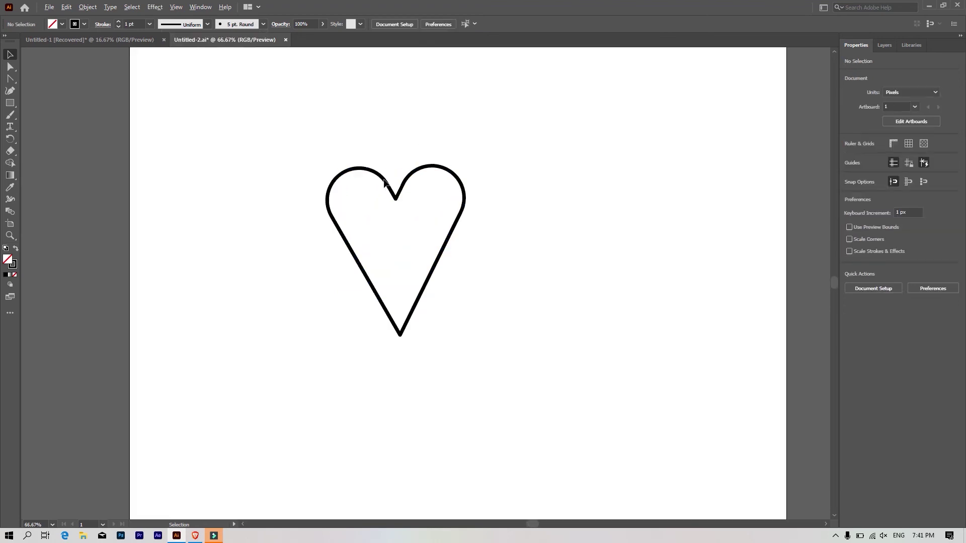
scroll(430, 176, up, 2)
scroll(430, 176, down, 1)
click(10, 103)
drag(377, 198, 413, 295)
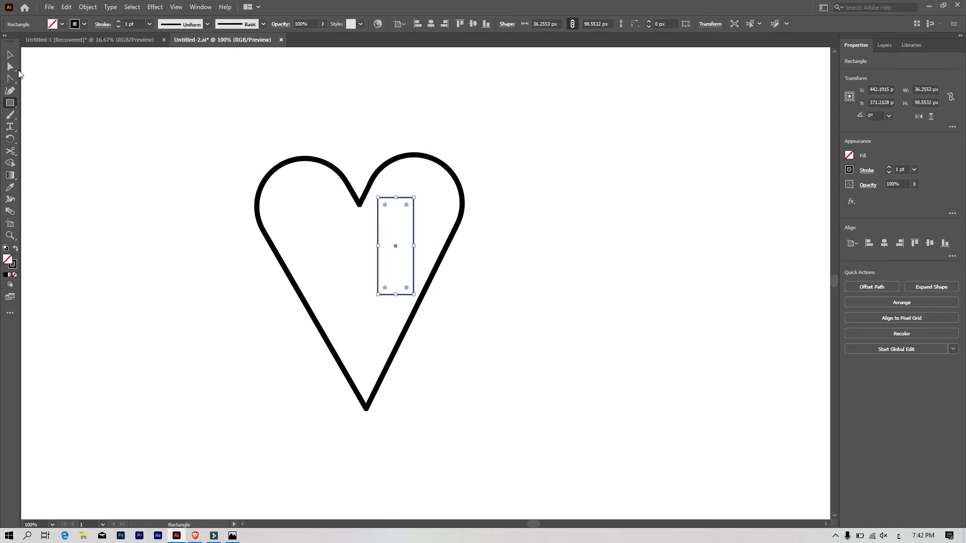
click(10, 67)
drag(407, 205, 399, 222)
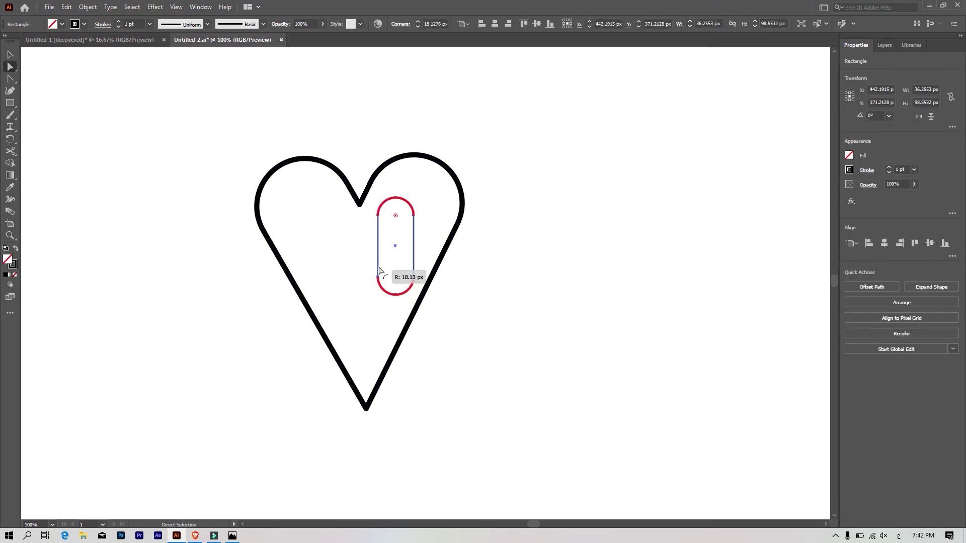
click(240, 25)
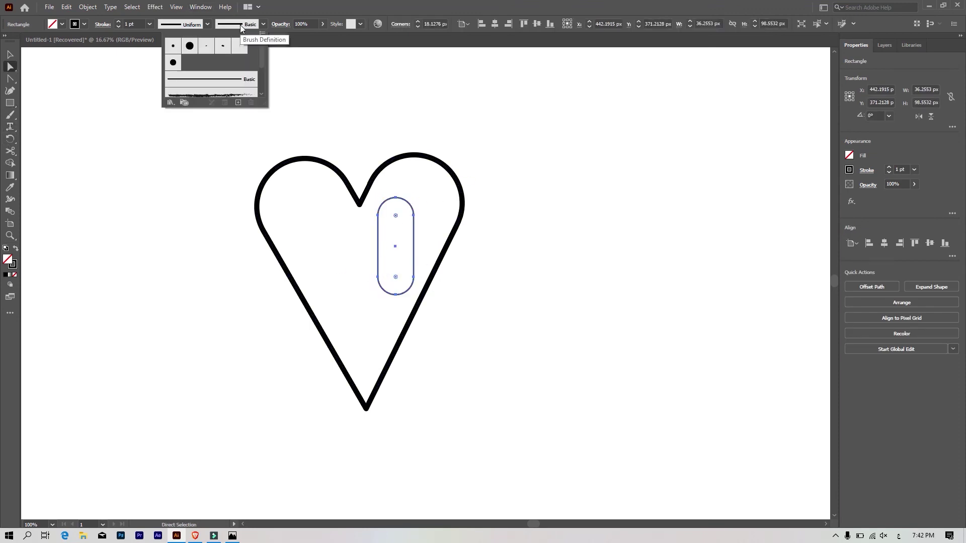
click(173, 46)
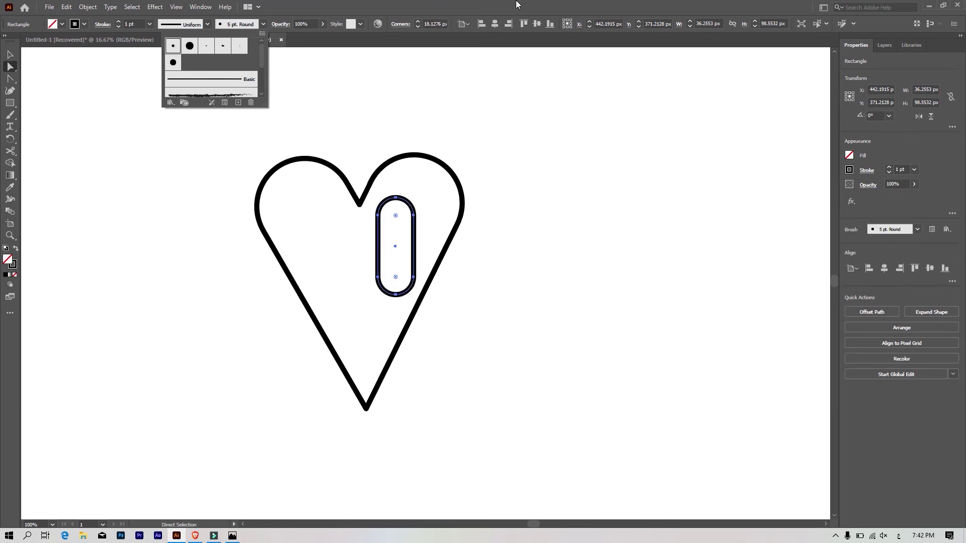
Step: Tilt the pill about 30° clockwise so its top crosses the heart's upper edge near the notch
click(517, 5)
click(16, 56)
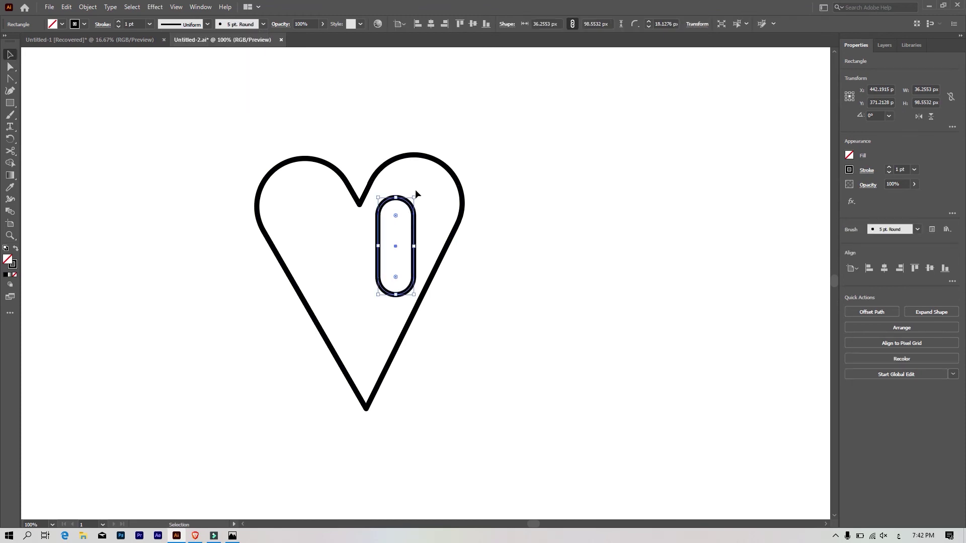
mouse_move(417, 197)
mouse_down()
mouse_move(441, 216)
mouse_move(367, 197)
mouse_move(410, 188)
mouse_move(397, 200)
mouse_move(397, 192)
mouse_move(360, 190)
mouse_up()
scroll(371, 186, up, 3)
click(503, 237)
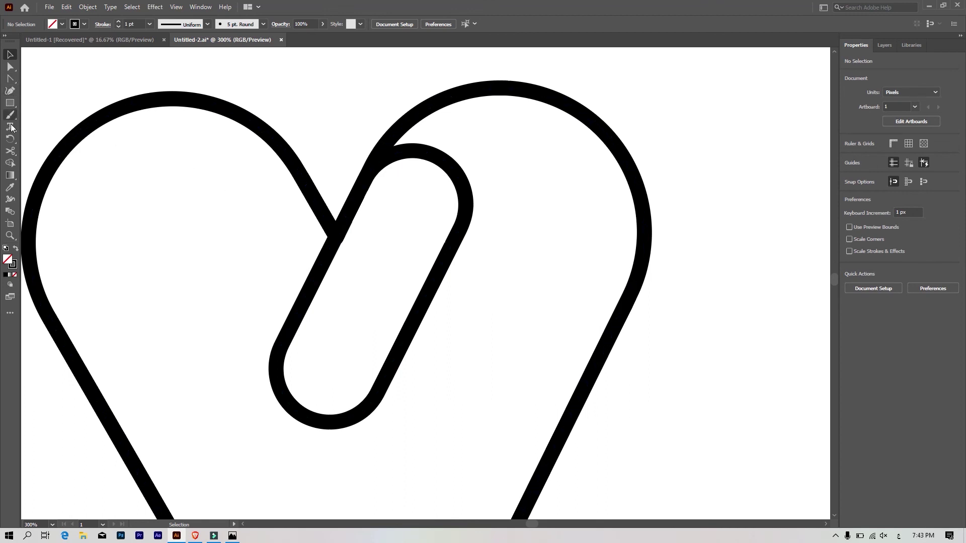
Step: Cut the heart outline on both sides of the centre notch and delete the V piece
click(16, 150)
click(54, 161)
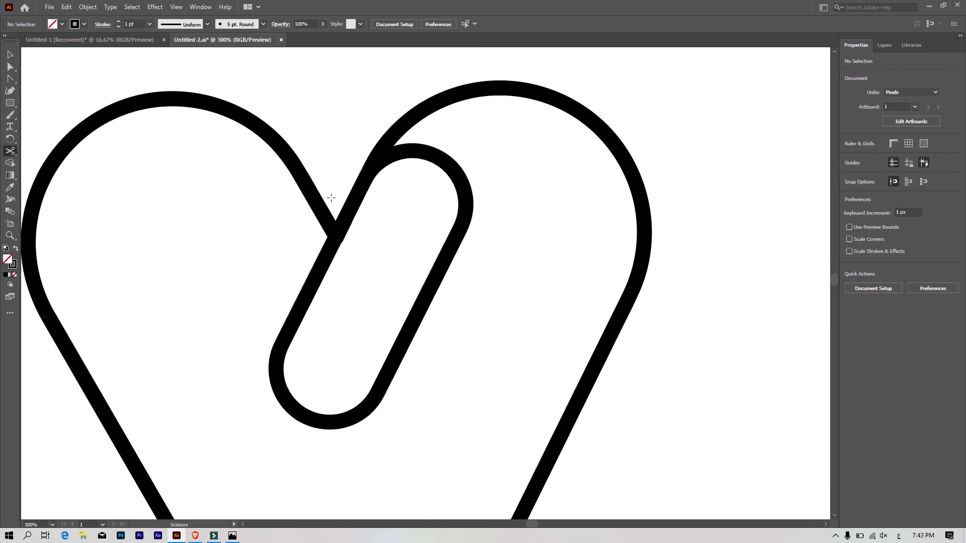
click(301, 179)
click(352, 204)
key(v)
click(346, 222)
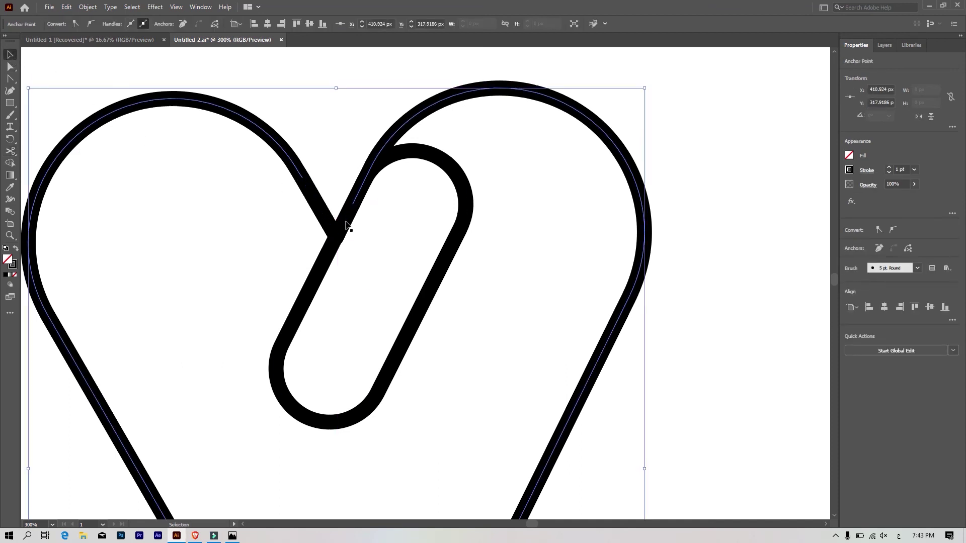
click(317, 209)
key(Delete)
scroll(397, 226, down, 3)
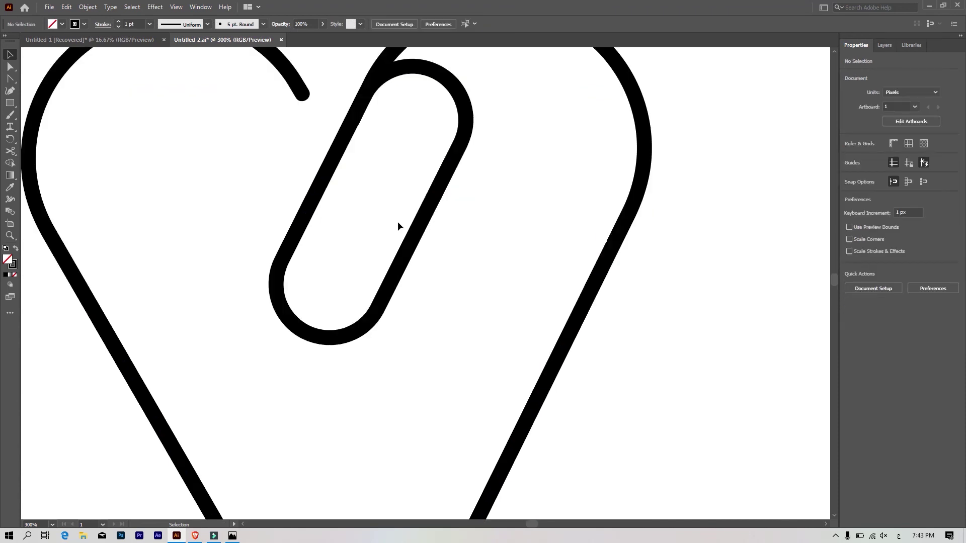
Step: Cut the pill at its right side and upper left, then delete its upper arc
click(10, 151)
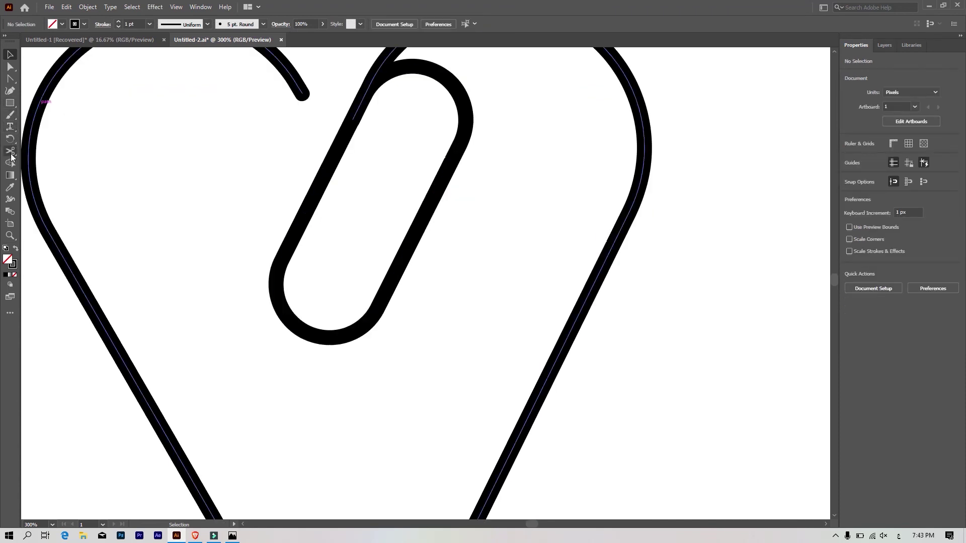
click(411, 241)
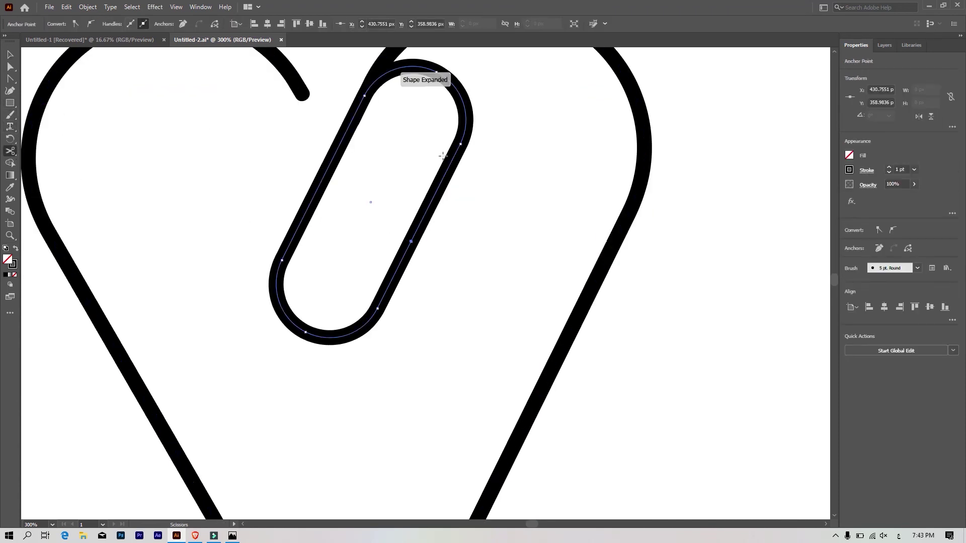
click(366, 93)
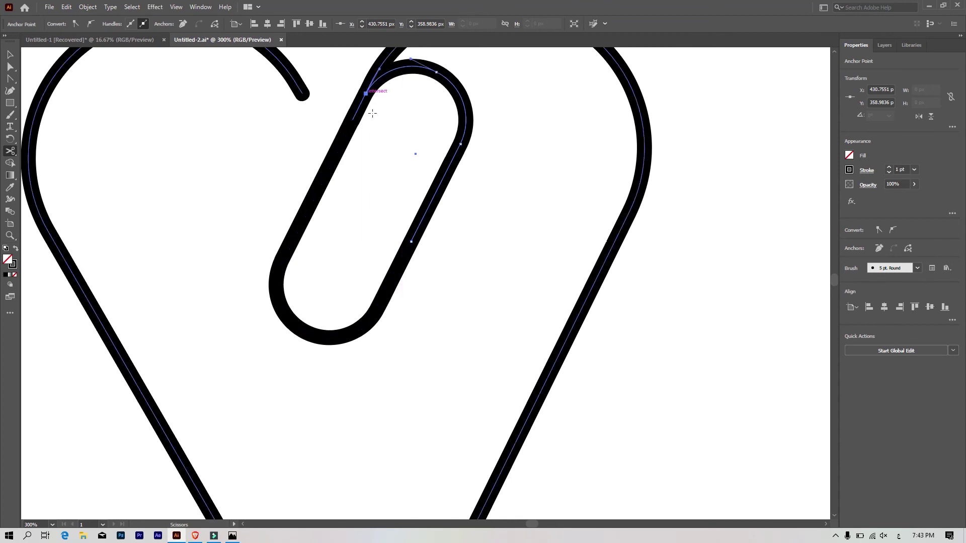
click(8, 55)
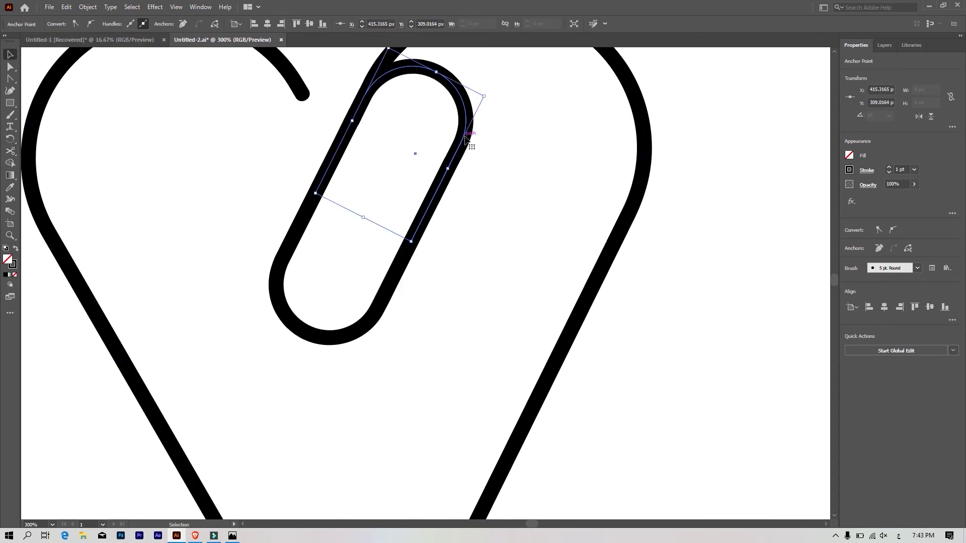
key(Delete)
scroll(458, 176, down, 2)
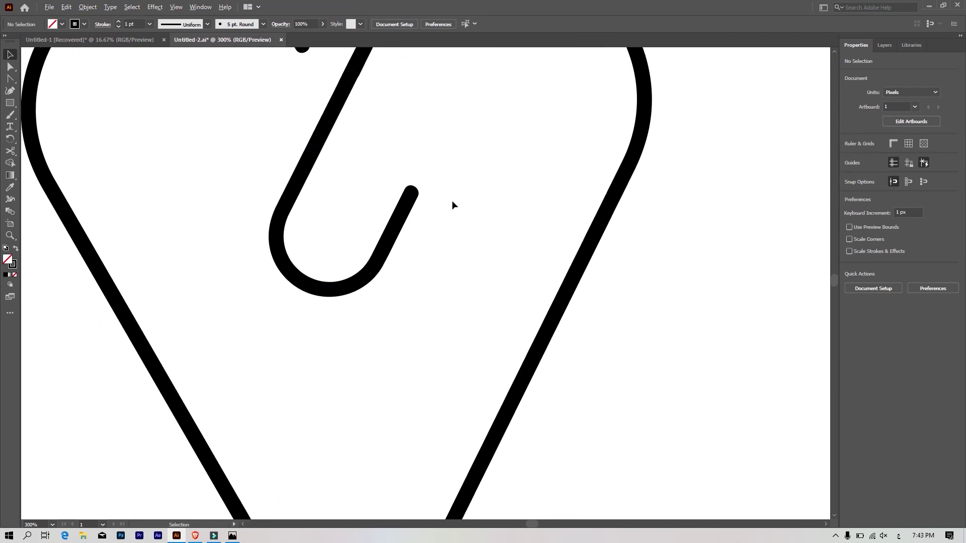
alt+scroll(452, 200, down, 2)
Step: Adjust the heart's height by pulling its bottom point up and back down
click(410, 462)
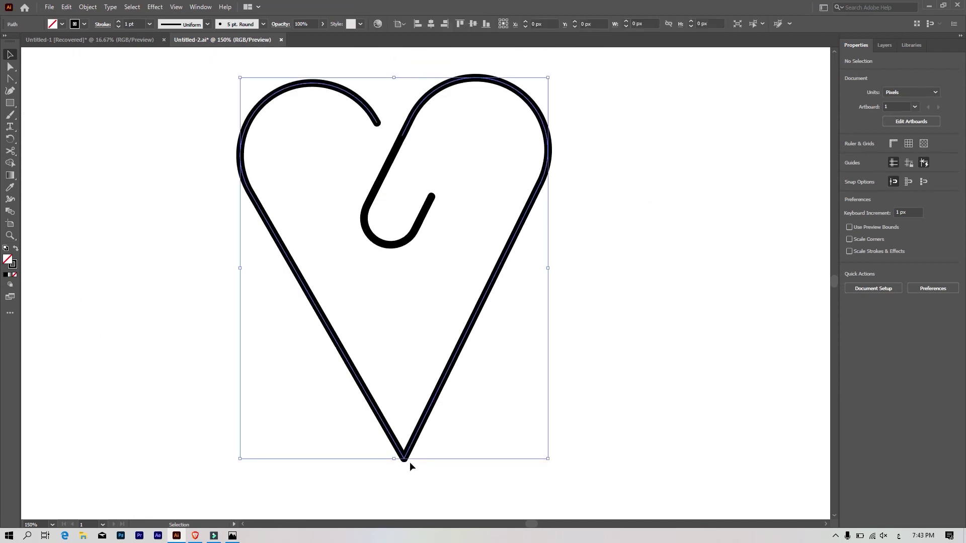
drag(396, 459, 403, 397)
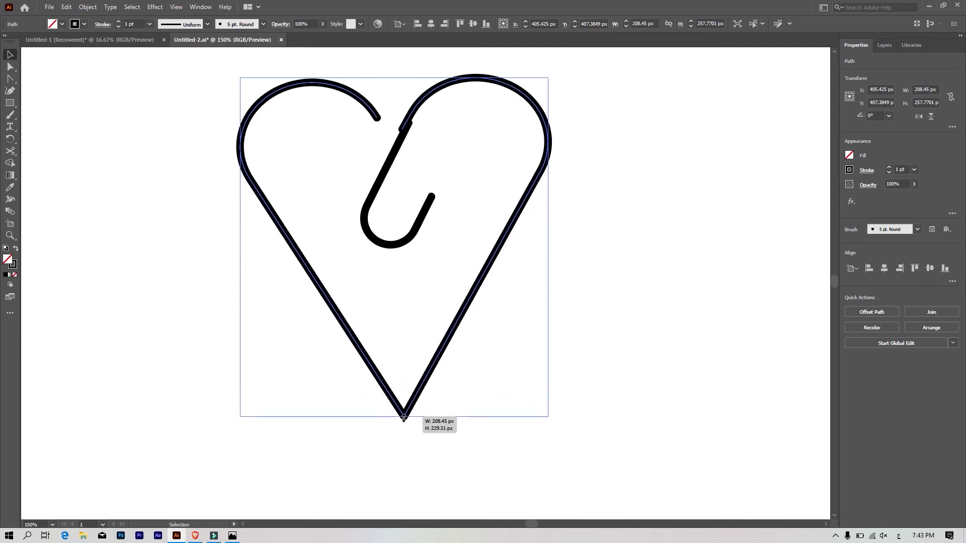
drag(404, 397, 404, 418)
scroll(412, 195, up, 3)
Step: Rotate and nudge the paperclip hook until it sits neatly in the heart's right lobe
drag(362, 143, 366, 135)
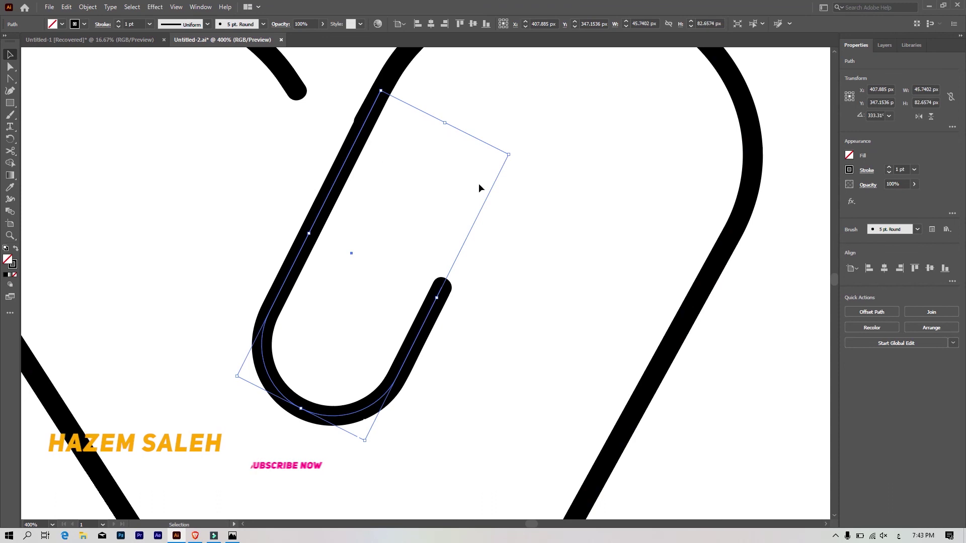
drag(513, 154, 513, 155)
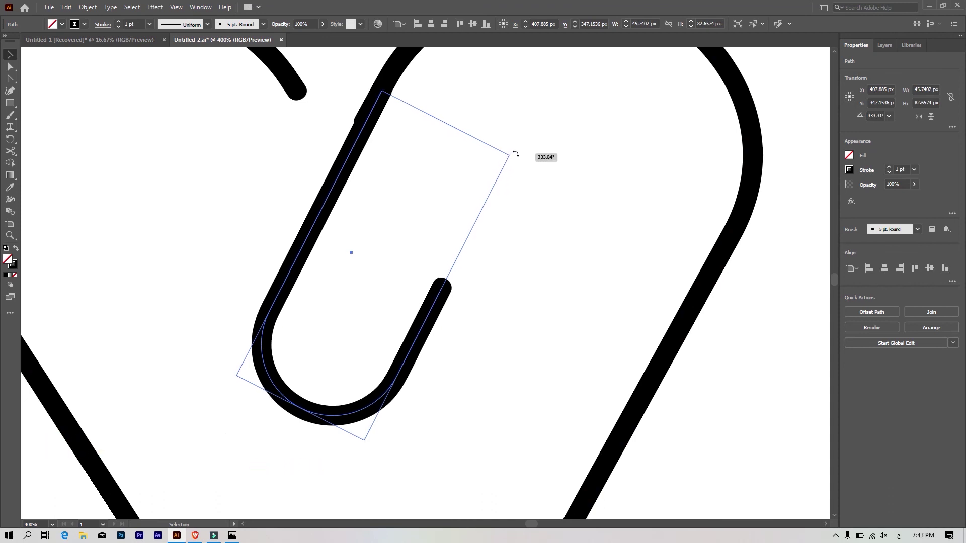
drag(359, 137, 361, 130)
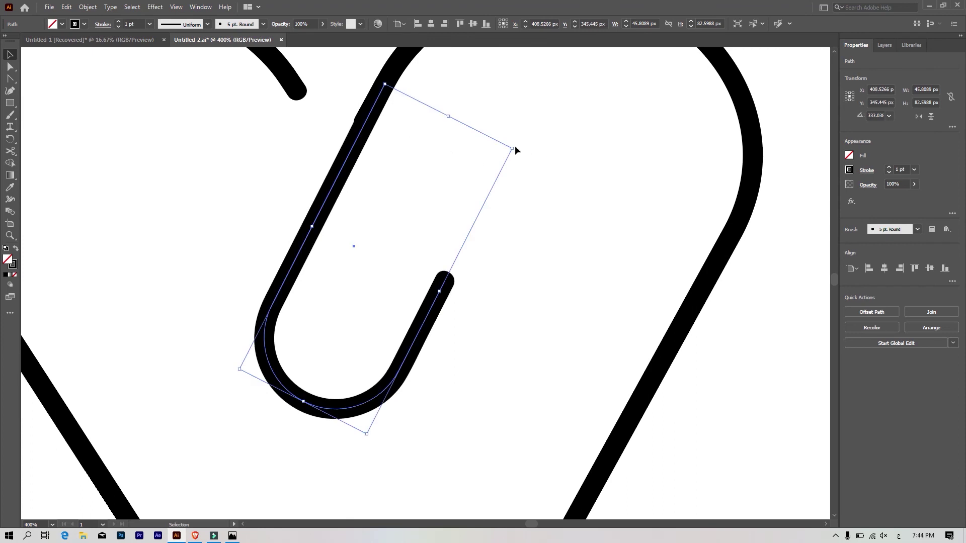
drag(516, 147, 518, 148)
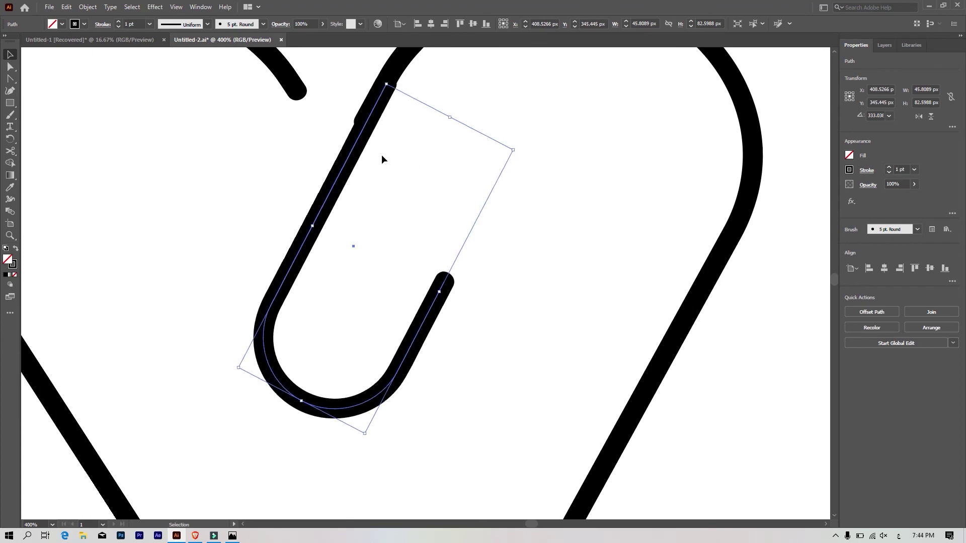
drag(361, 143, 360, 140)
Step: Deselect the hook and zoom out to view the whole heart
click(592, 186)
key(ctrl+minus)
key(ctrl+minus)
key(ctrl+minus)
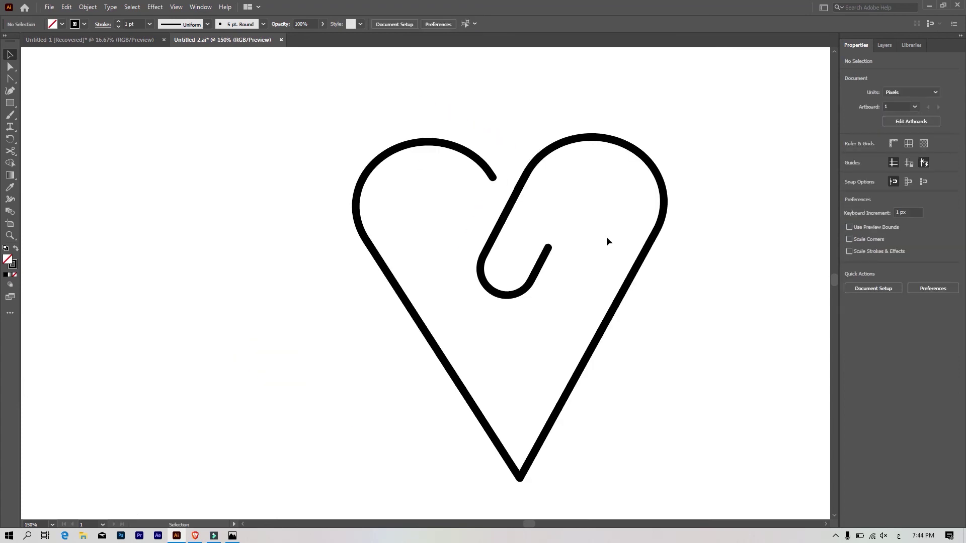
key(ctrl+minus)
scroll(553, 227, left, 5)
scroll(402, 211, left, 1)
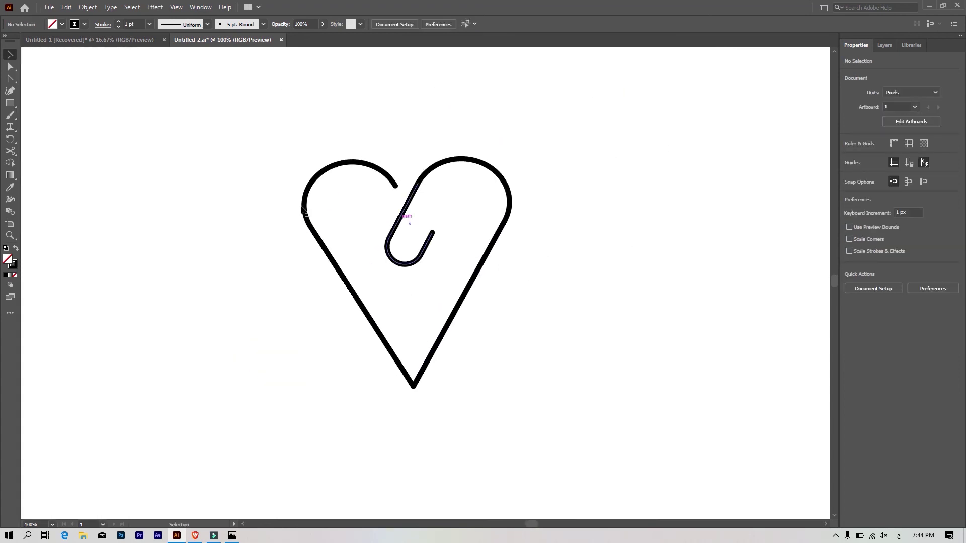
scroll(267, 195, down, 1)
scroll(267, 195, down, 1)
Step: Draw a square around the whole heart and fill it magenta
click(10, 103)
drag(245, 123, 467, 360)
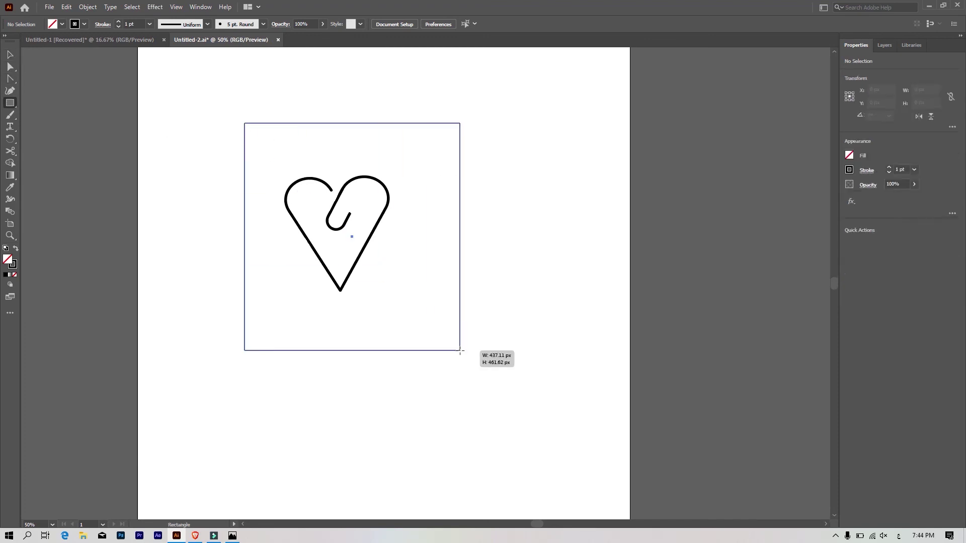
click(62, 24)
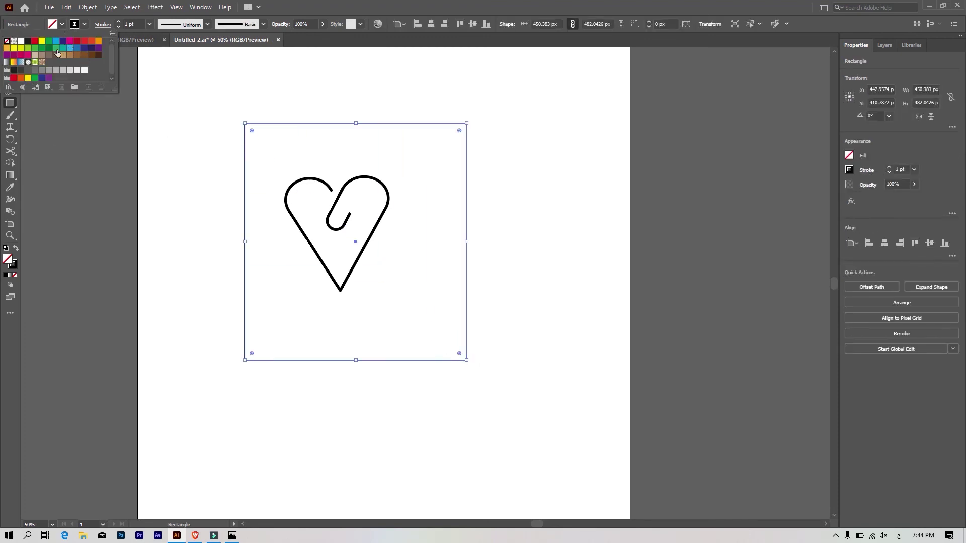
click(27, 55)
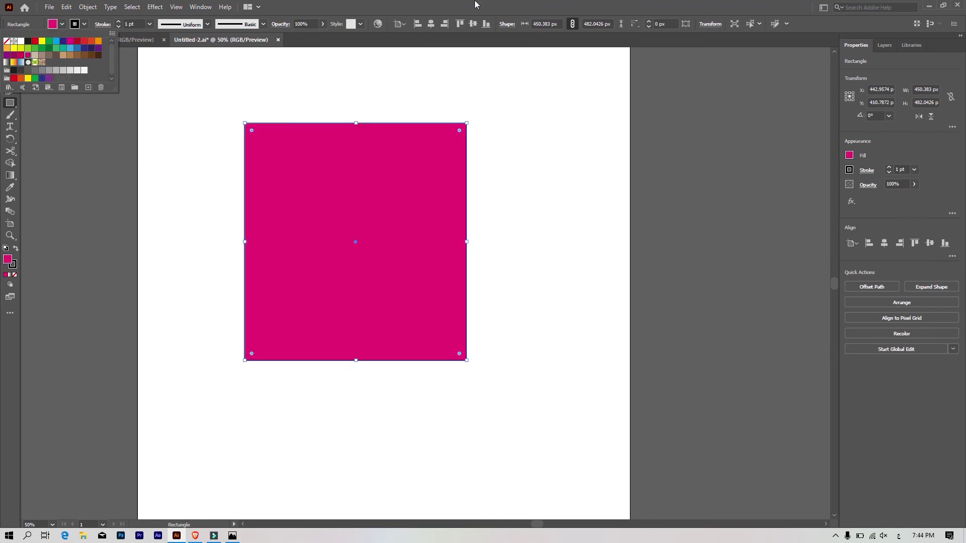
Step: Send the magenta square behind the heart and lock it in place
right_click(397, 177)
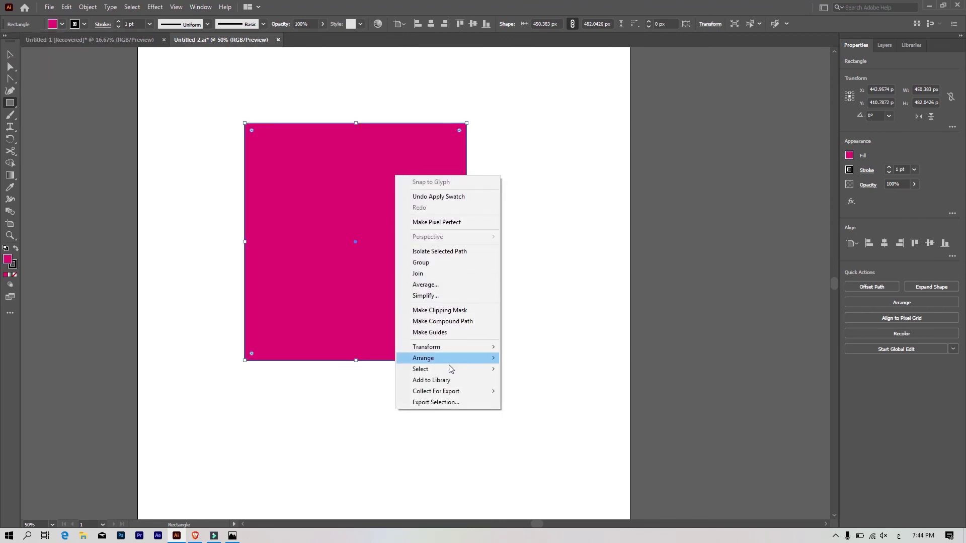
mouse_move(423, 357)
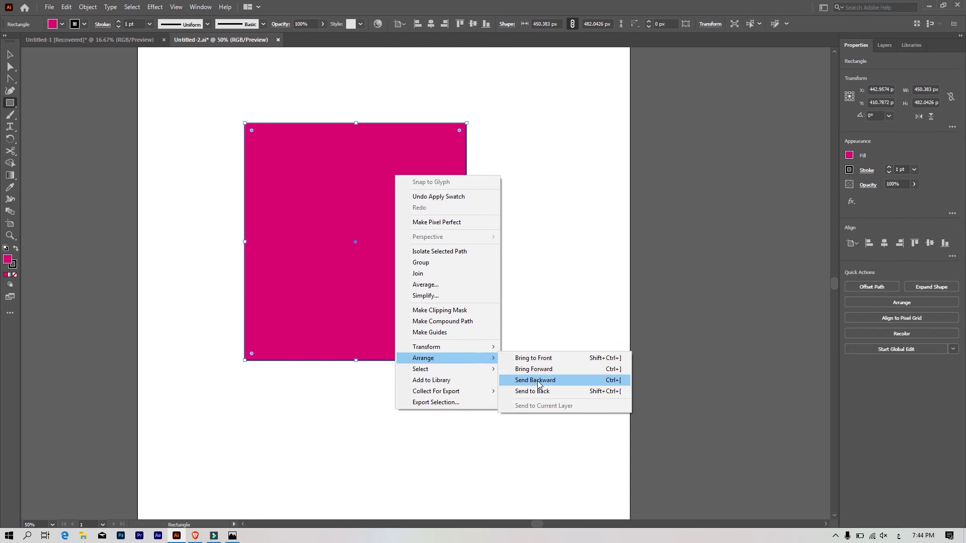
click(532, 391)
click(90, 7)
mouse_move(124, 76)
click(237, 77)
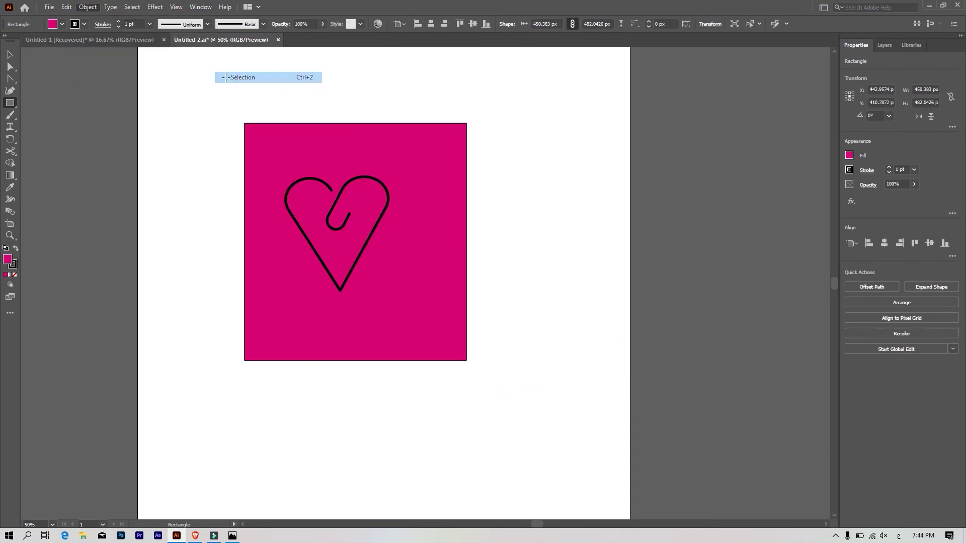
Step: Group all the heart's paths and move the group slightly right and down
drag(295, 156, 382, 275)
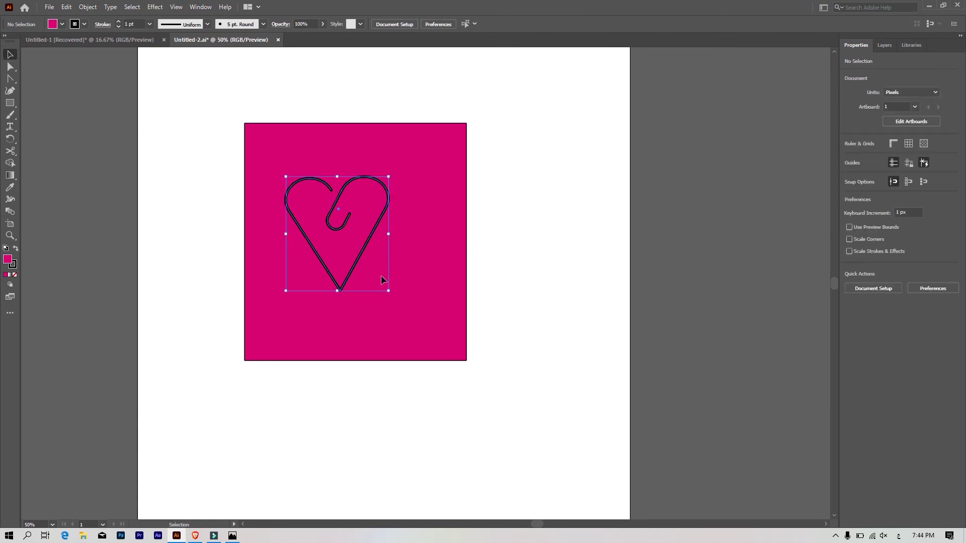
right_click(355, 201)
click(388, 278)
drag(360, 174, 378, 182)
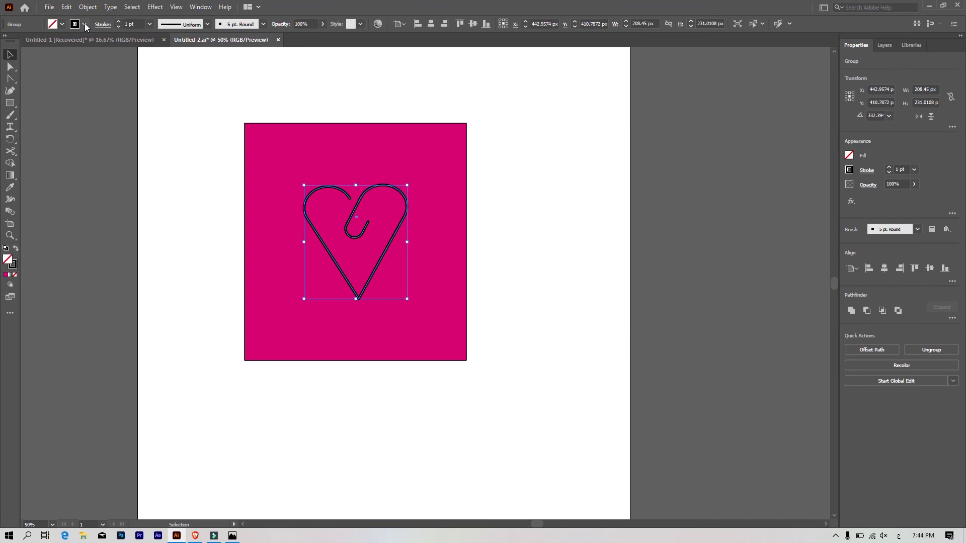
Step: Make the heart outline white and shift it up a little on the square
click(85, 24)
click(21, 41)
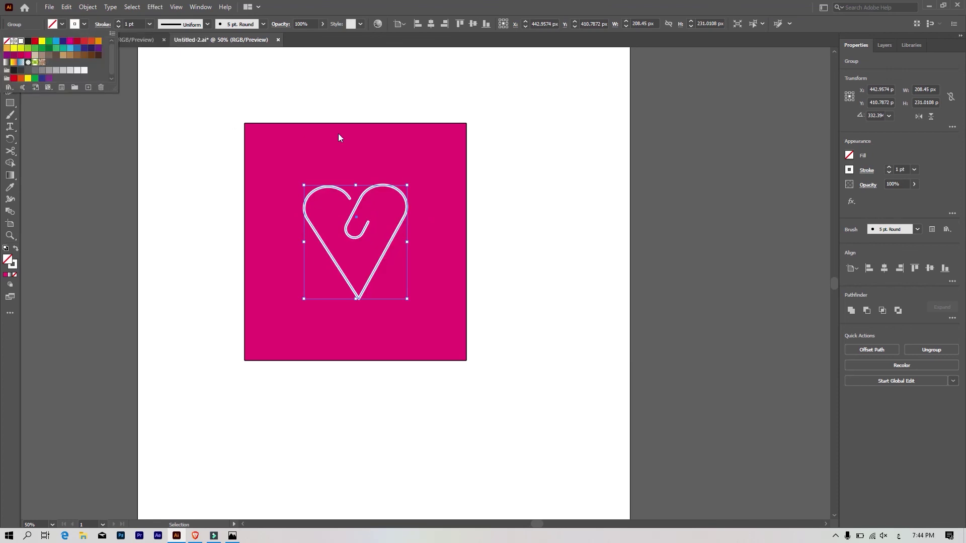
click(388, 185)
drag(390, 188, 390, 174)
click(342, 233)
scroll(341, 233, up, 1)
scroll(341, 233, up, 2)
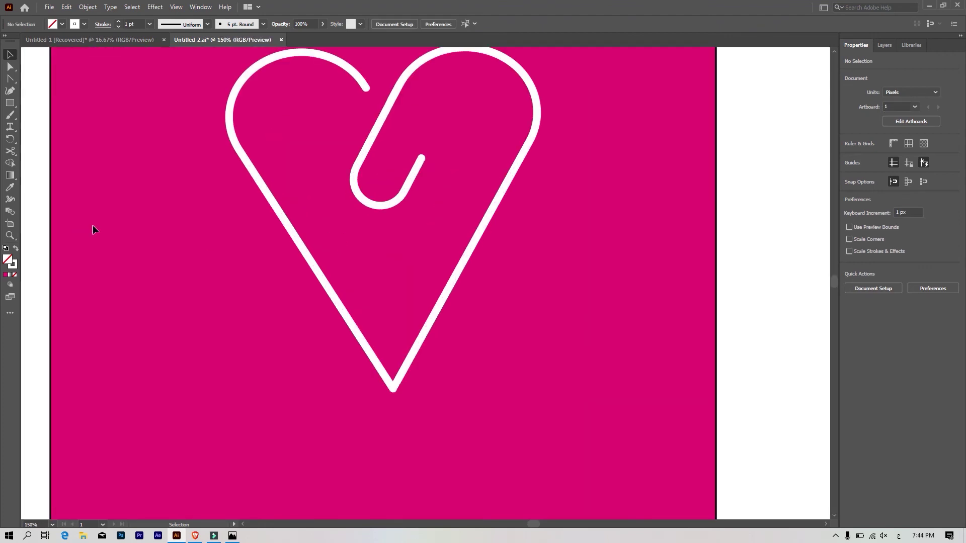
Step: Add a text object below the heart reading 'Heart Clip'
key(t)
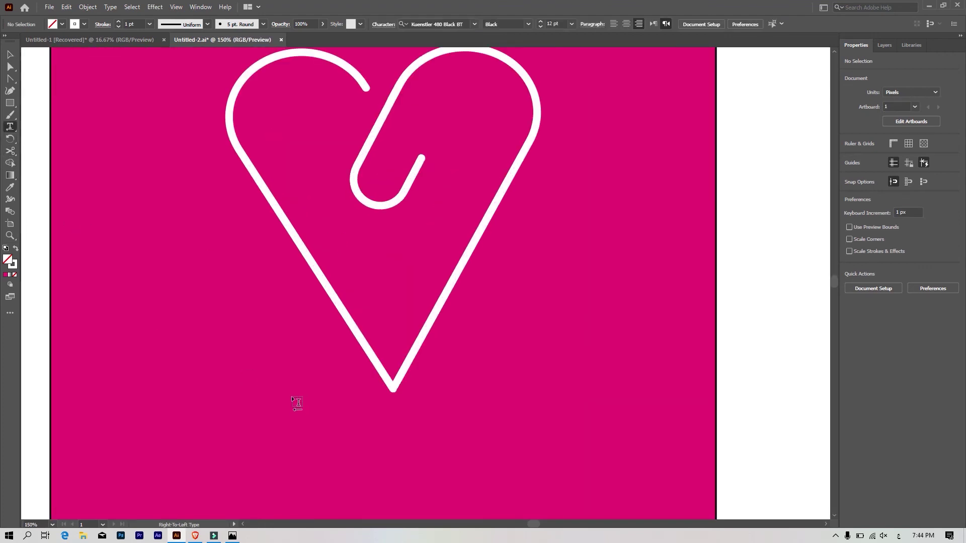
scroll(297, 402, down, 3)
click(334, 361)
text(hEART)
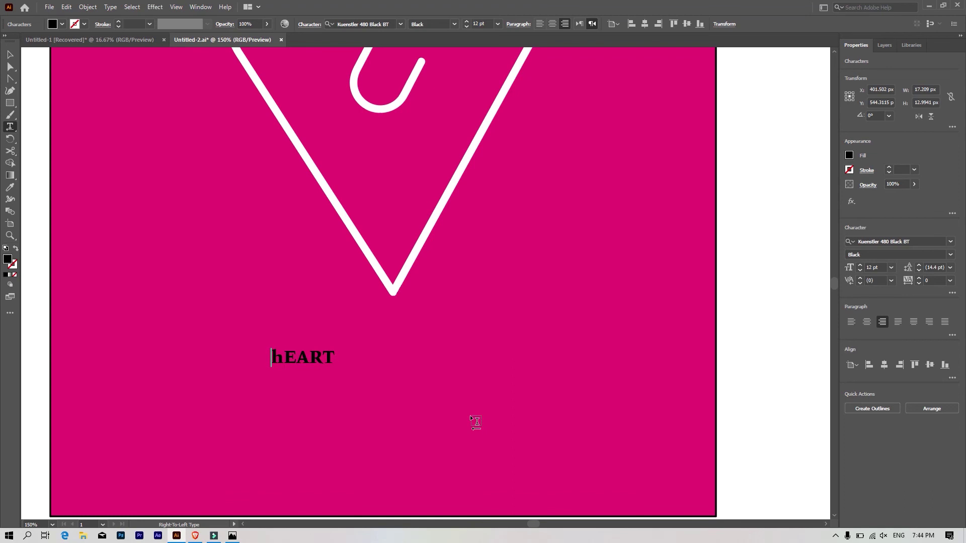
key(BackSpace)
key(BackSpace)
key(BackSpace)
key(BackSpace)
text(Heart Clip)
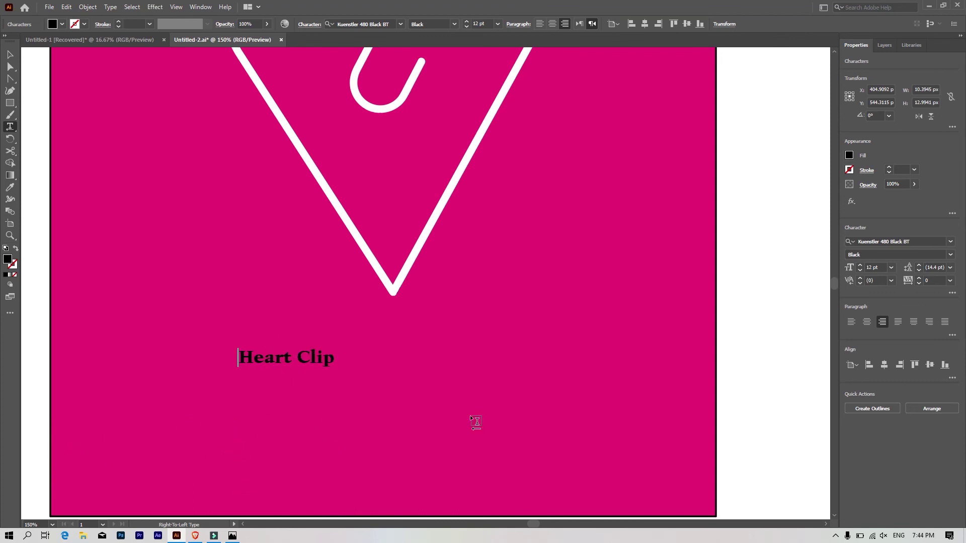
Step: Set the text to Bahnschrift Bold, scale it to about 59 pt, and place it under the heart
key(ctrl+a)
click(400, 23)
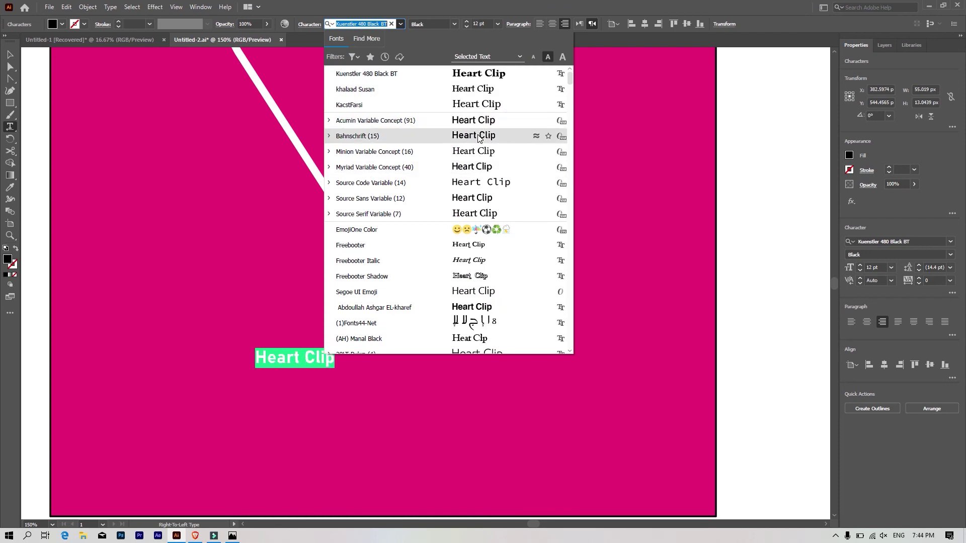
click(478, 136)
click(10, 53)
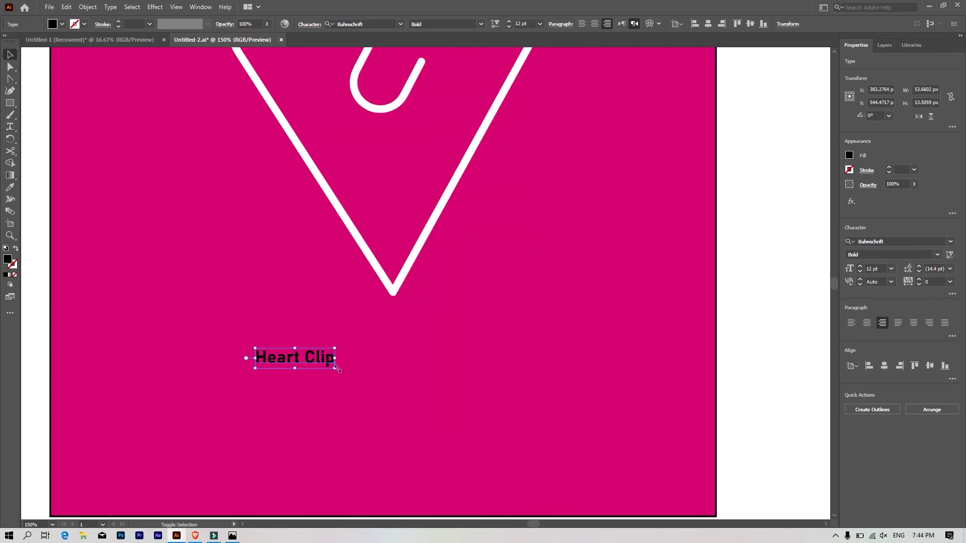
drag(335, 368, 646, 403)
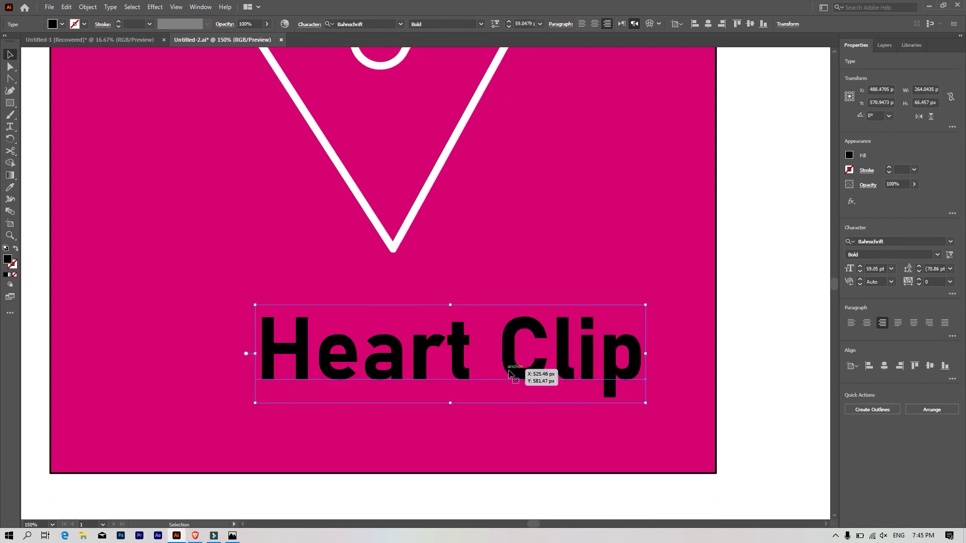
drag(510, 373, 463, 331)
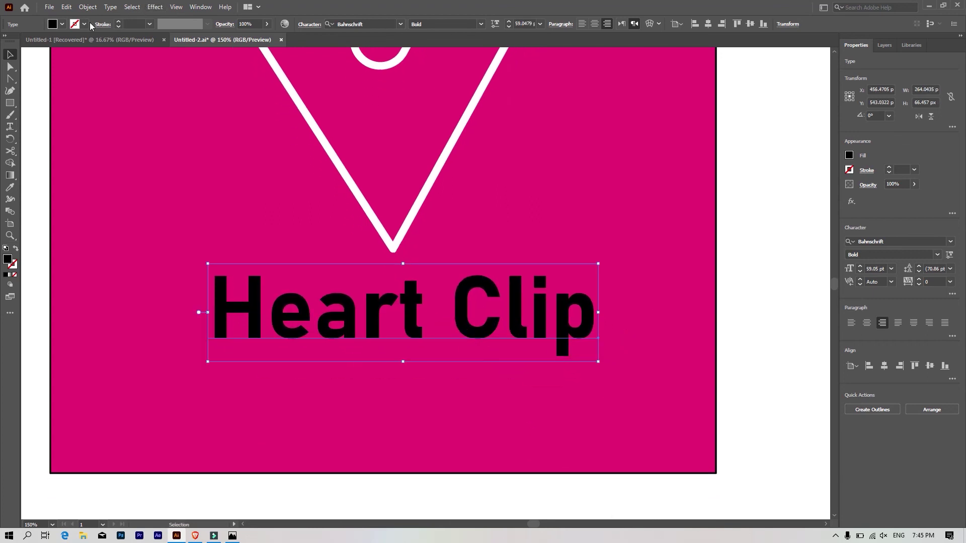
Step: Fill the Heart Clip text white
click(61, 24)
click(21, 41)
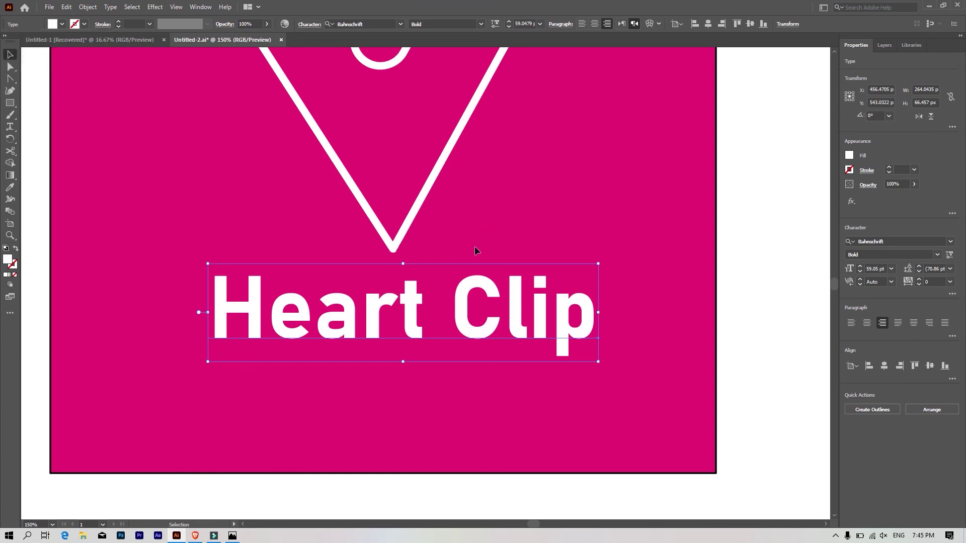
scroll(475, 245, down, 4)
click(465, 179)
scroll(423, 201, up, 3)
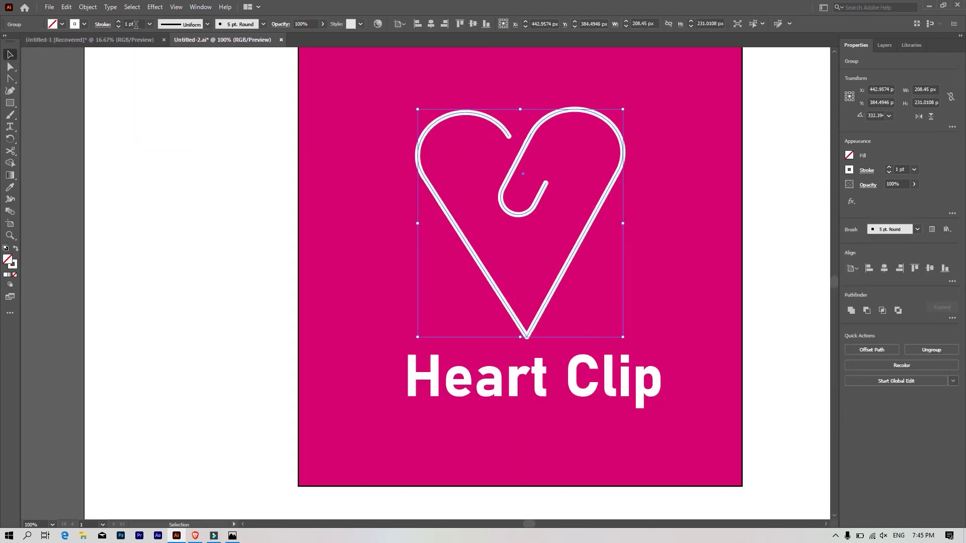
Step: Set the heart's white stroke to 2 pt and nudge the Heart Clip text slightly up-left
click(119, 21)
click(382, 209)
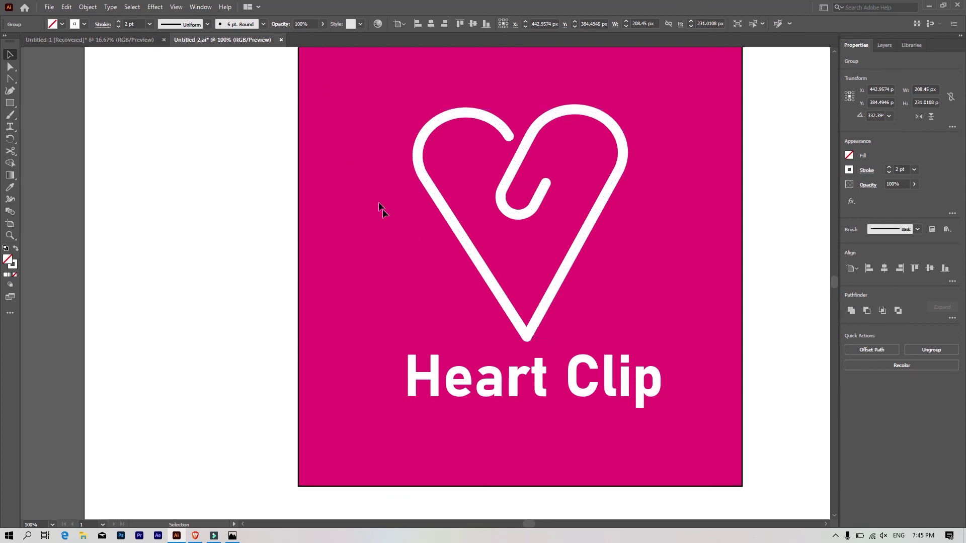
scroll(395, 226, down, 1)
drag(524, 352, 514, 347)
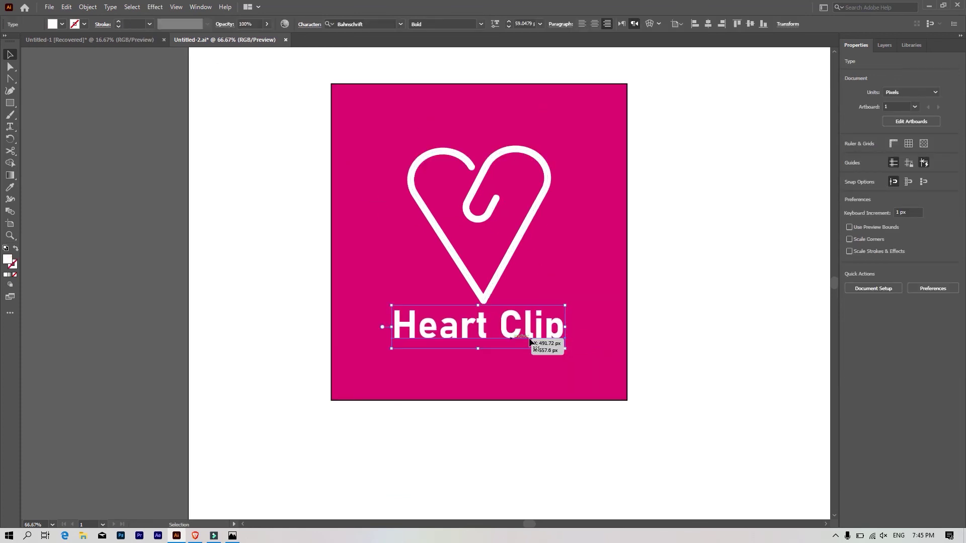
click(581, 309)
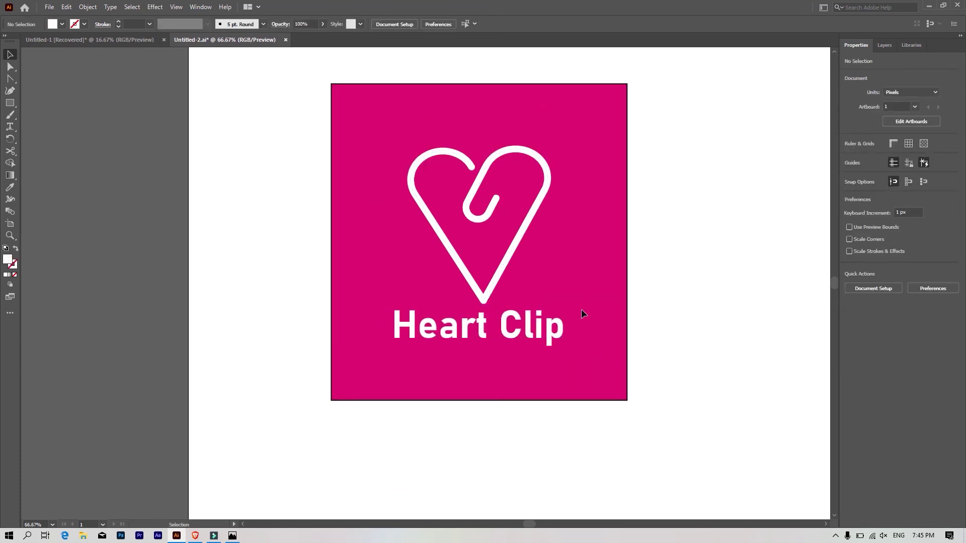